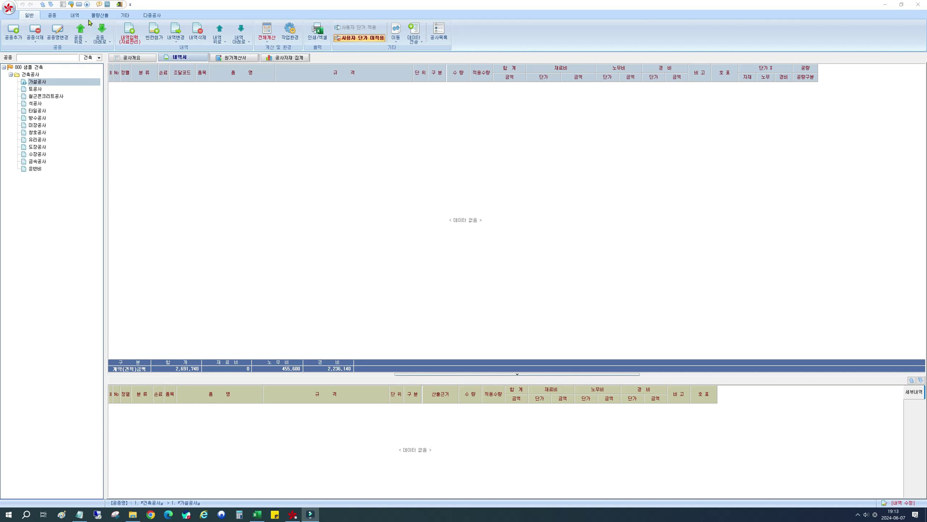
click(75, 16)
click(75, 16)
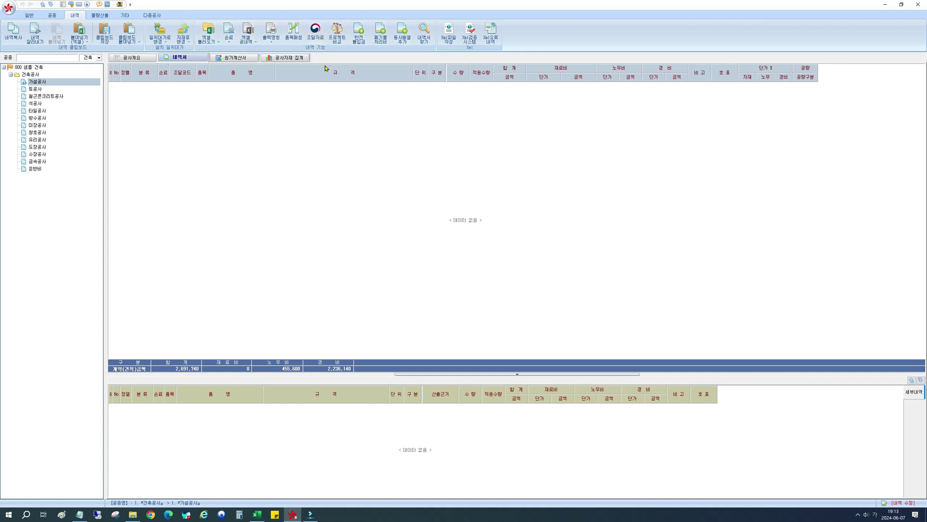
click(30, 15)
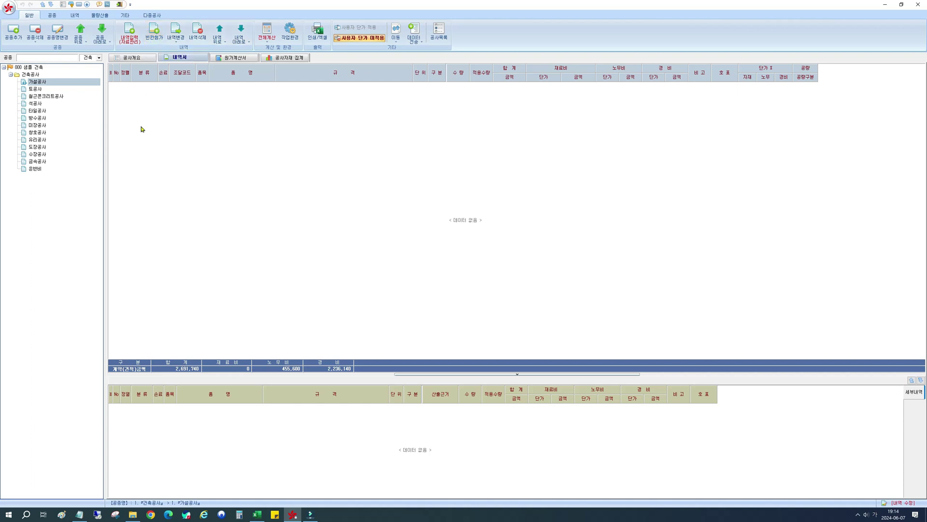
- Try to insert a blank item row at the project root 000 샘플 건축
key(Up)
key(Up)
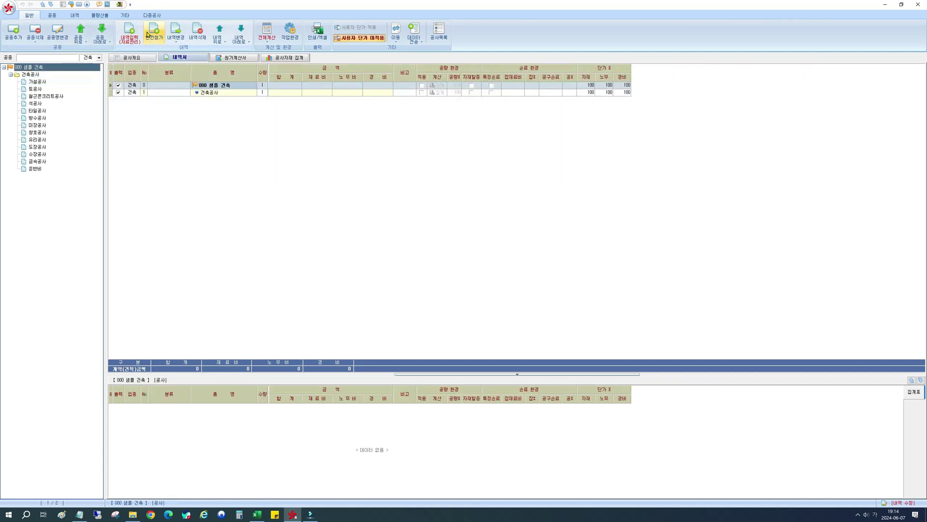
click(148, 34)
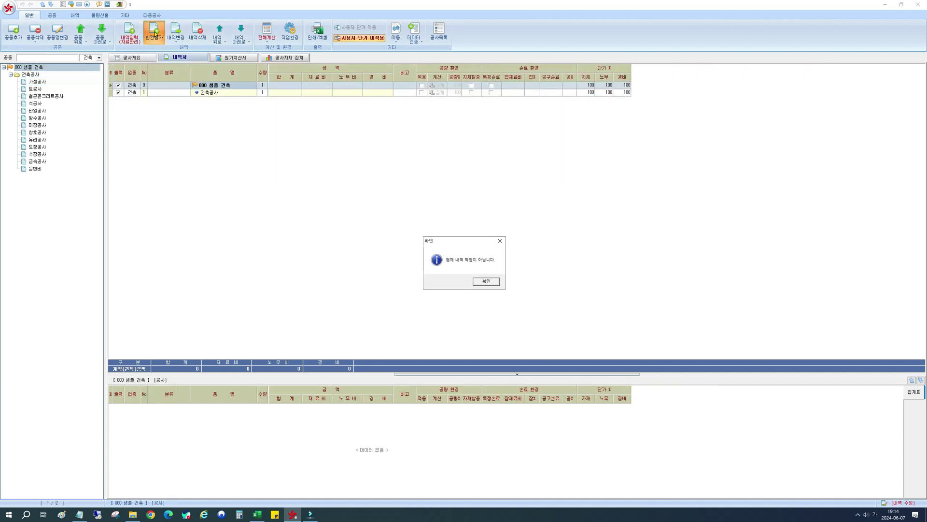
click(486, 282)
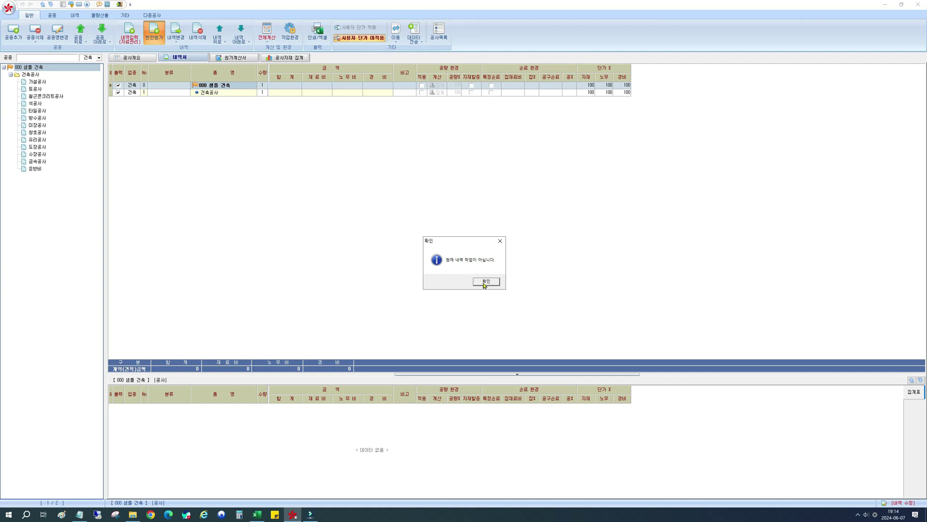
- Insert nine blank item rows in the 가설공사 work category
click(40, 84)
click(35, 90)
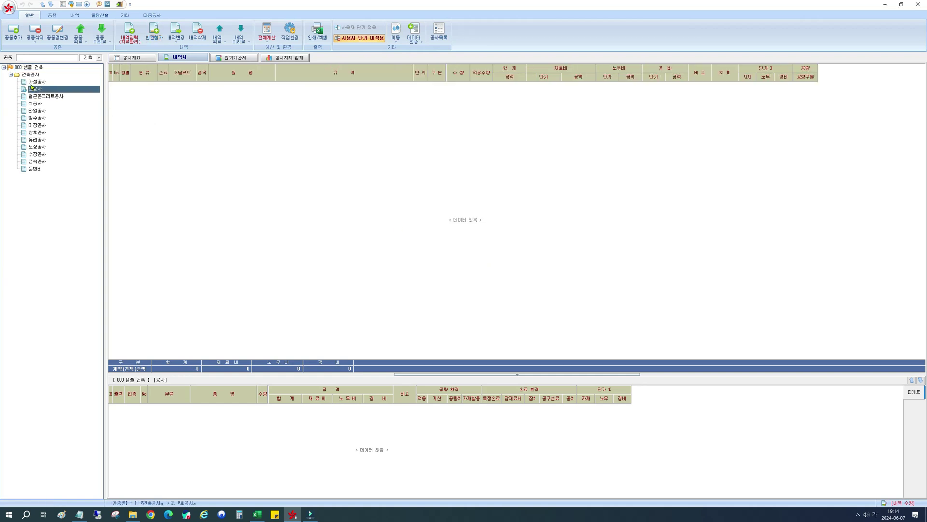
click(31, 83)
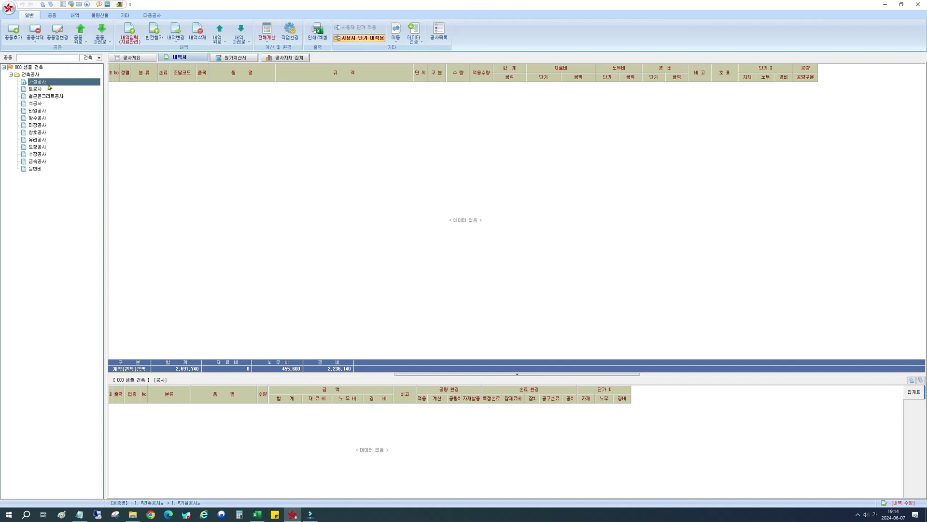
click(156, 35)
click(157, 35)
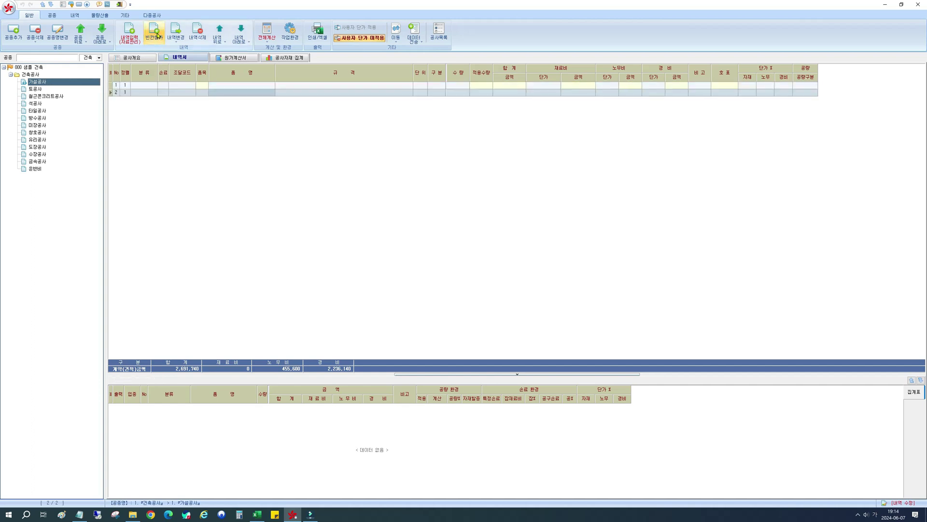
click(156, 34)
click(157, 35)
click(156, 35)
click(157, 35)
click(157, 35)
click(156, 35)
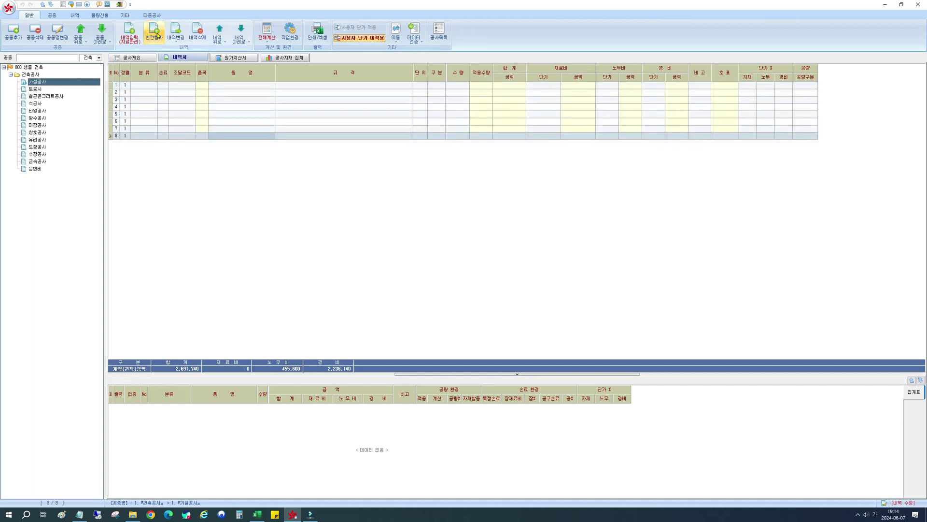
click(157, 35)
- Narrow the 규격 column of the 가설공사 item table
click(223, 85)
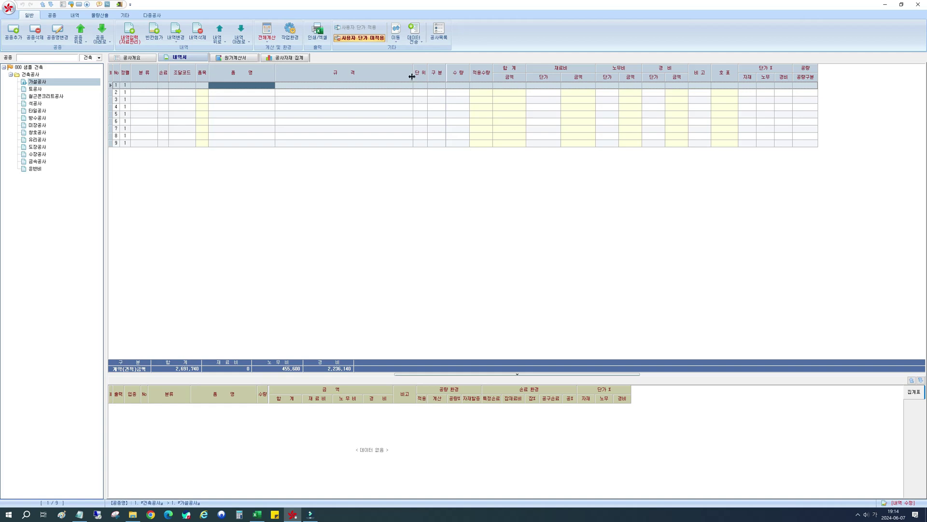
drag(413, 73, 381, 73)
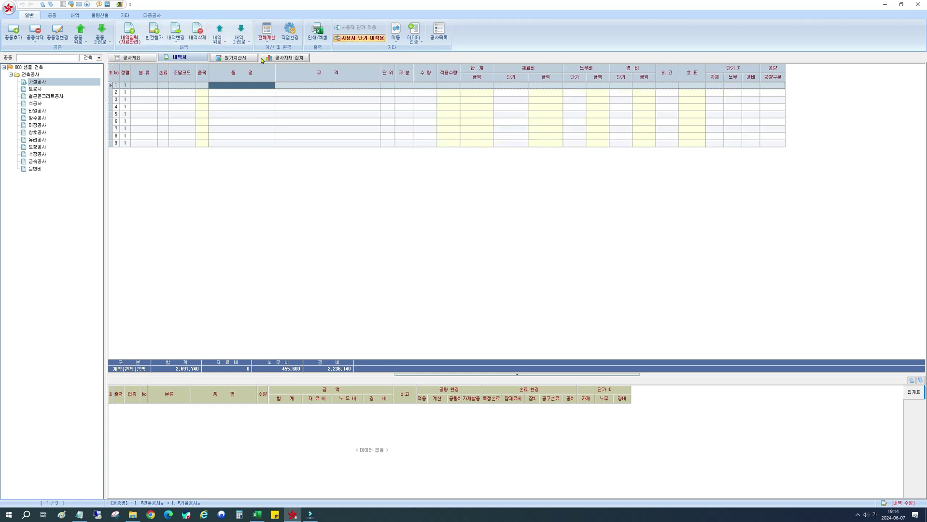
click(232, 93)
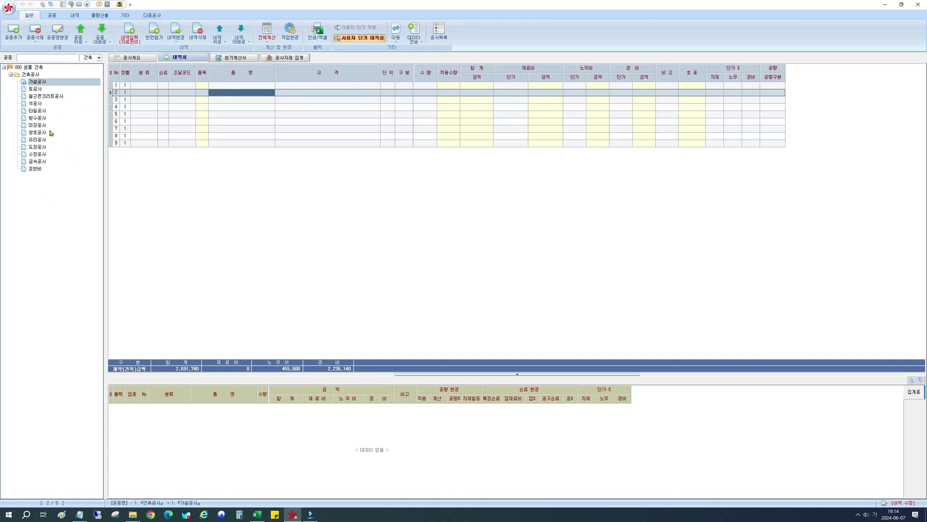
- Delete all the blank item rows from the 가설공사 work category
click(31, 76)
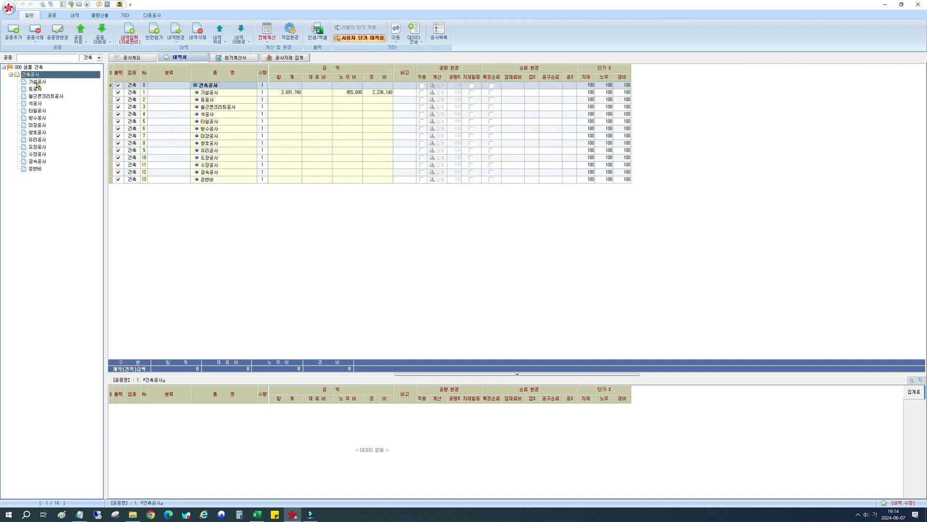
double_click(197, 93)
click(292, 144)
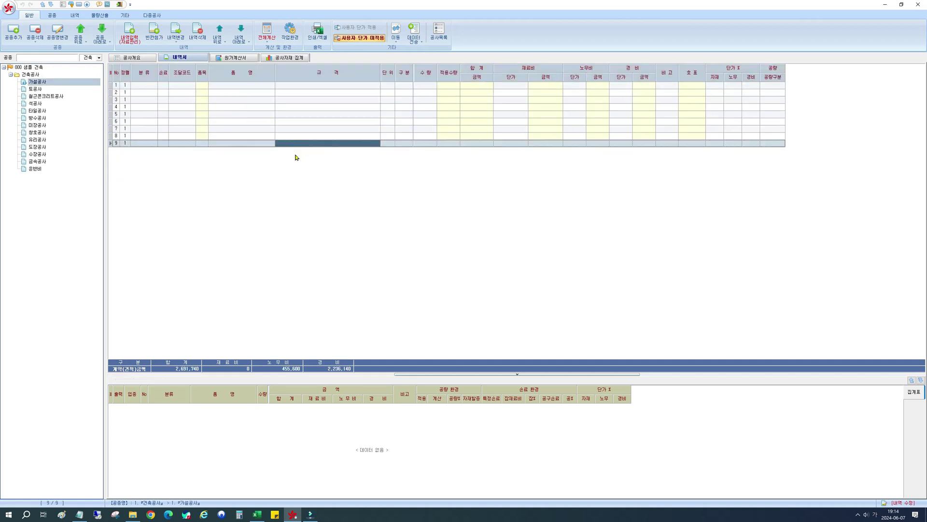
key(ctrl+a)
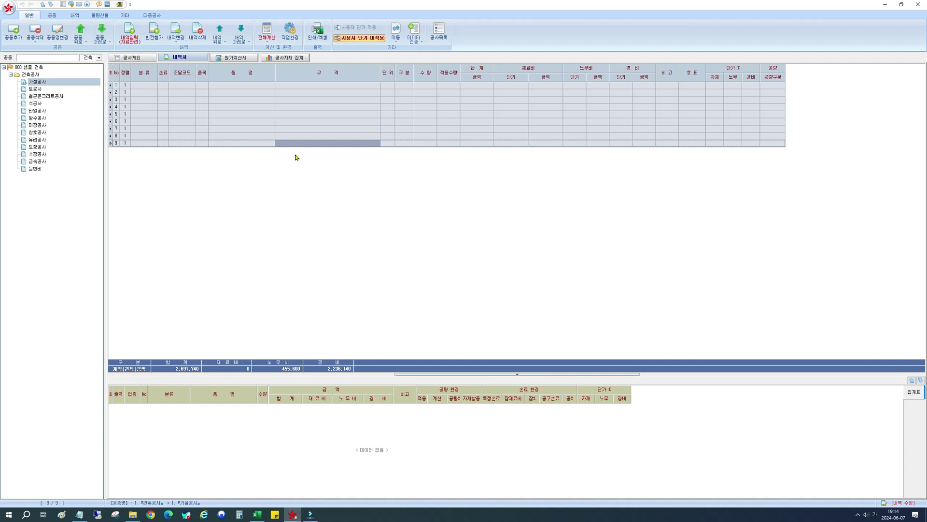
click(202, 43)
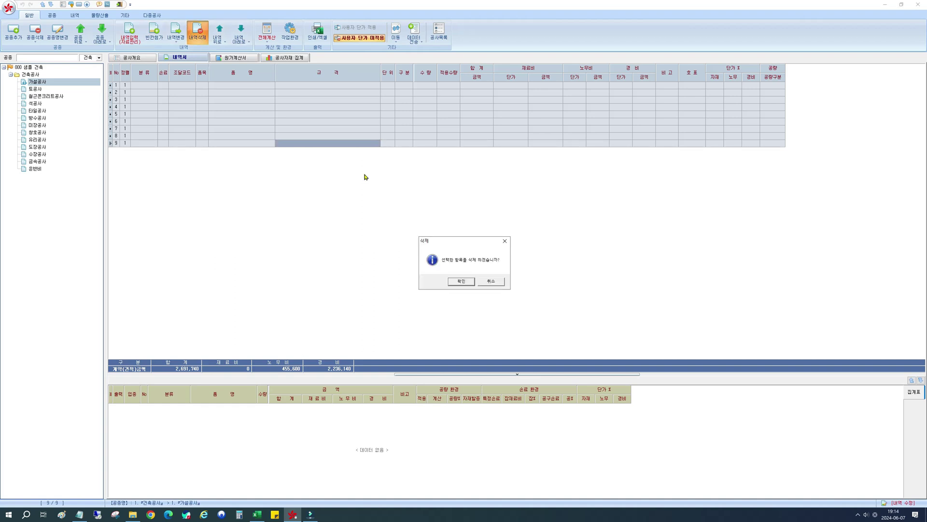
click(461, 282)
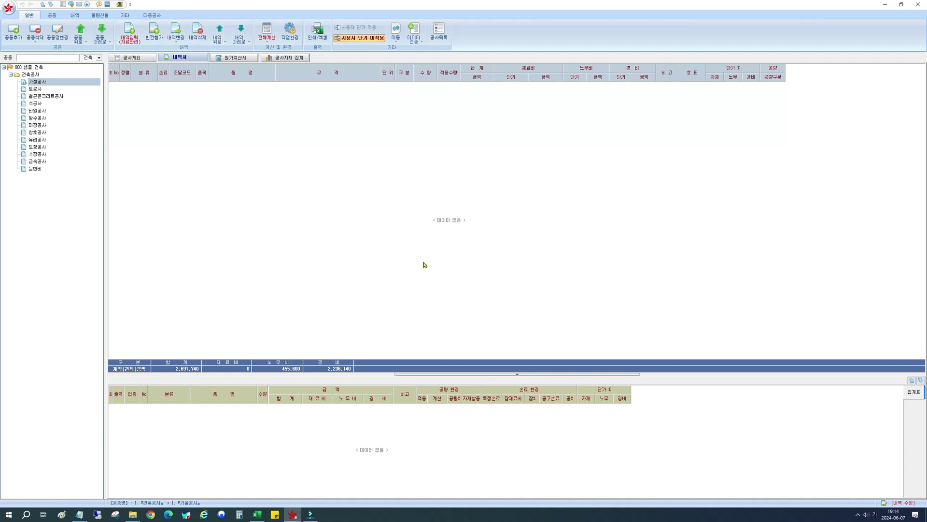
- Add a work category named 기계설비공사 directly under the project root 000 샘플 건축
click(32, 75)
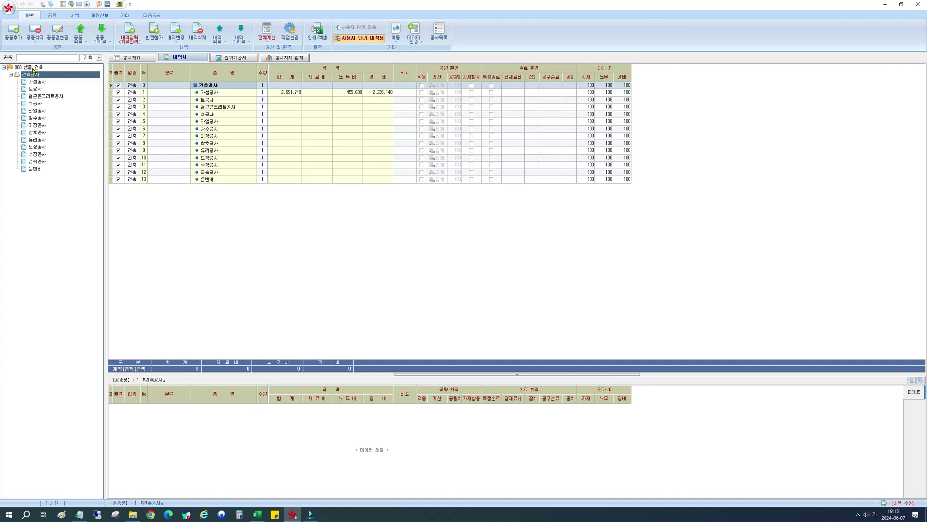
click(31, 67)
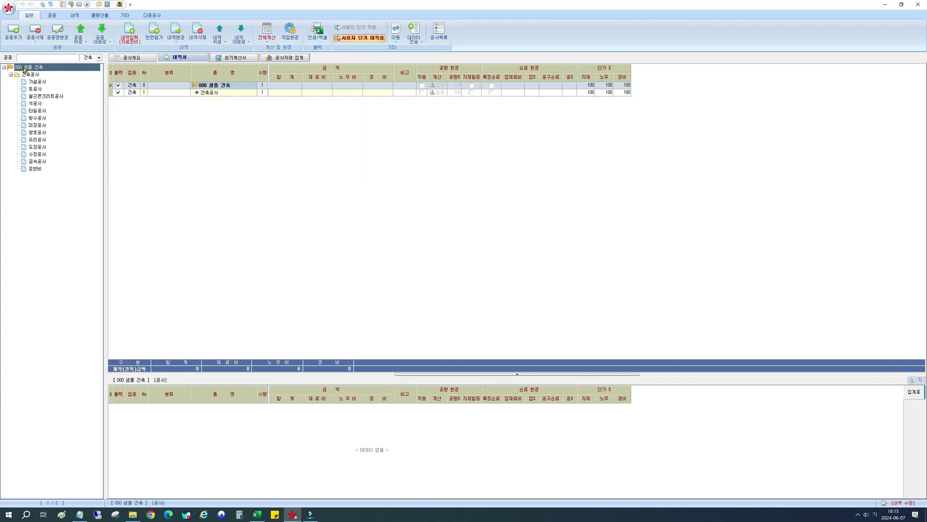
click(43, 57)
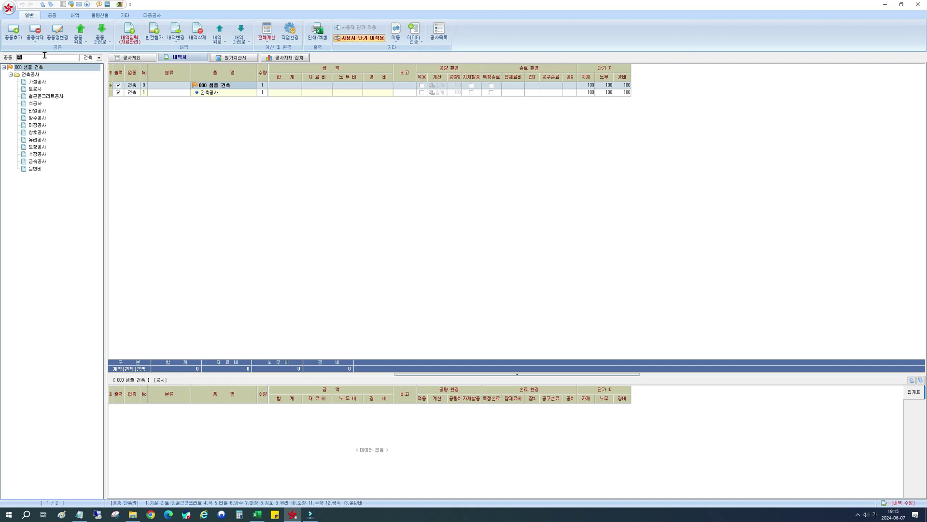
text(기계설비공사)
key(Return)
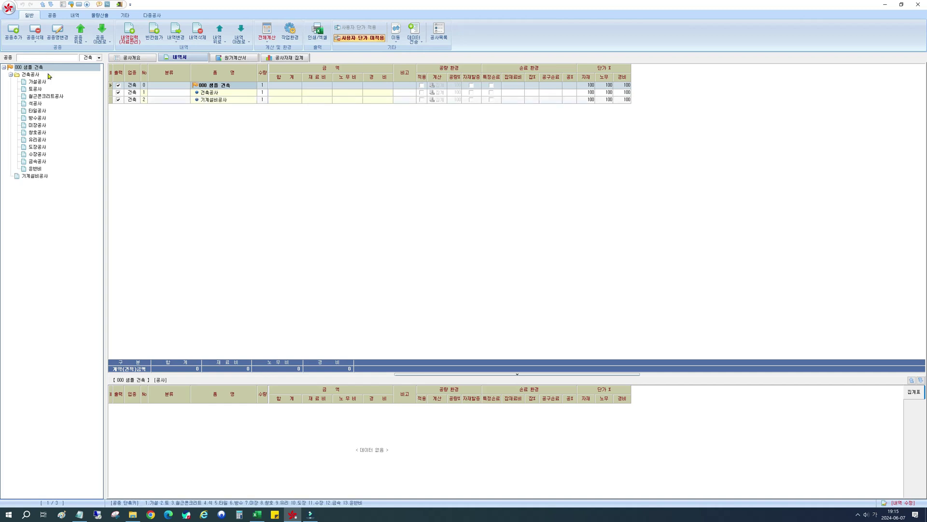
- Insert a blank item row in the 기계설비공사 category and enter 기계설비공사 as its item name (품명)
click(35, 177)
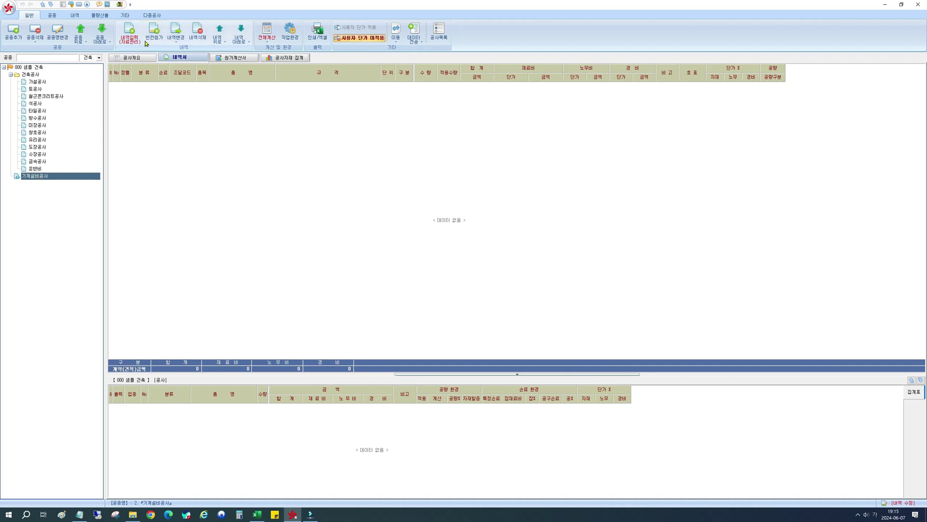
click(150, 33)
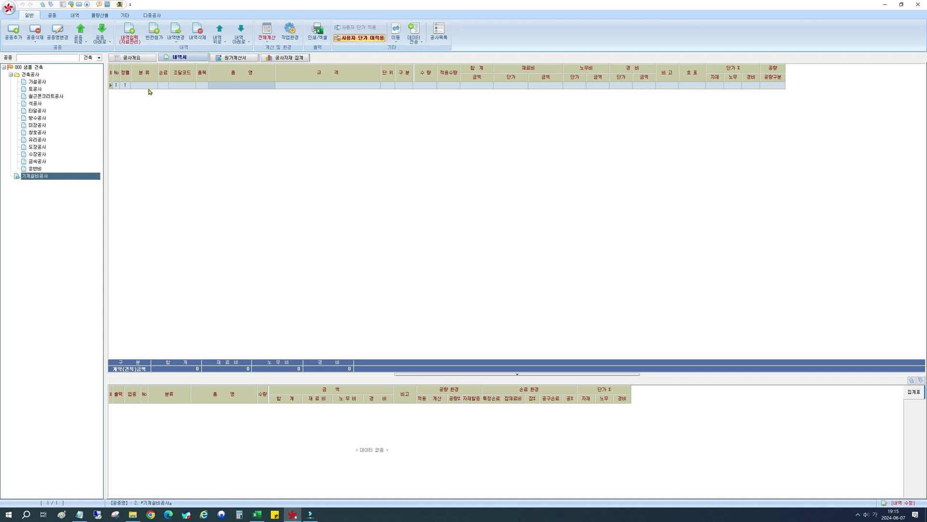
click(118, 87)
click(118, 88)
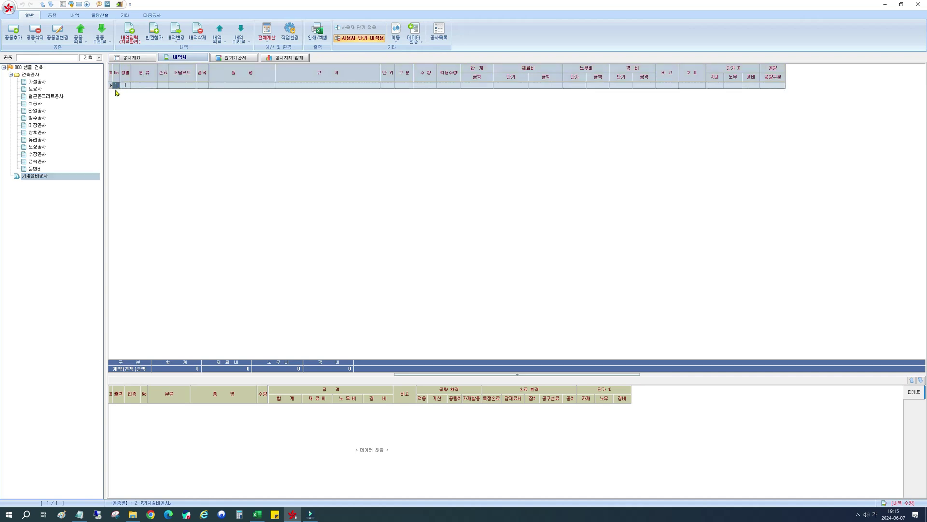
click(251, 85)
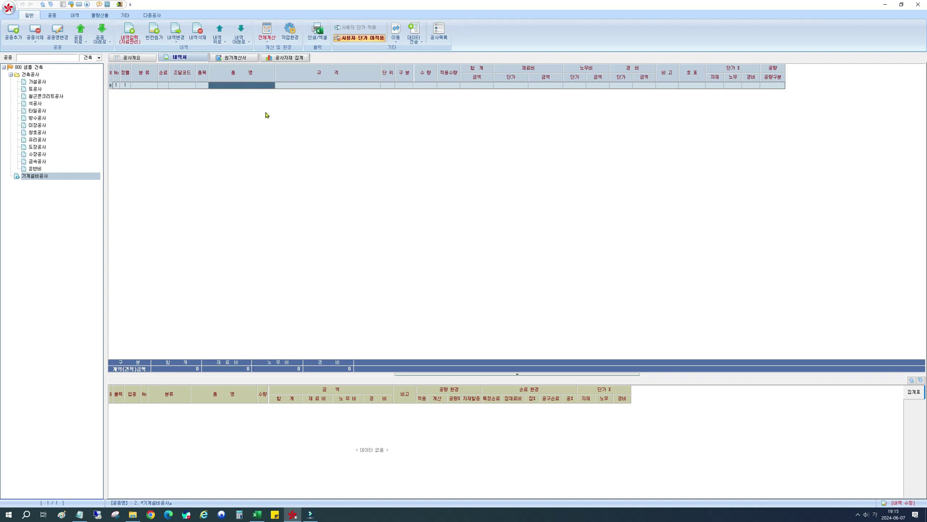
text(기계)
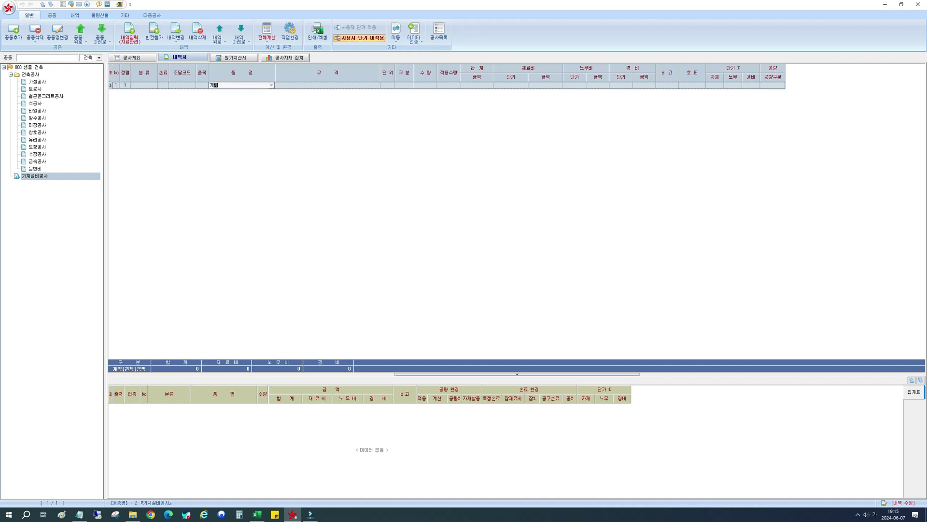
text(설비공사)
key(Return)
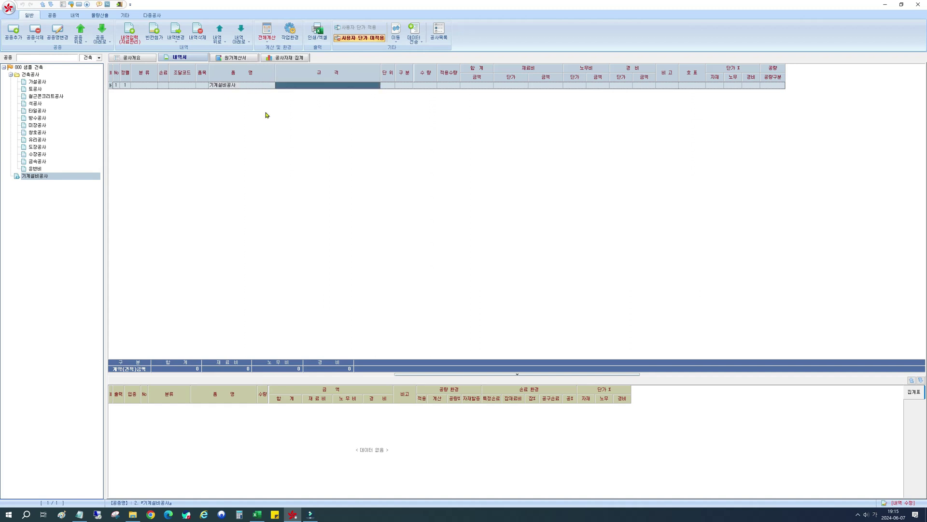
- Set the 기계설비공사 item's unit to 식 and its quantity to 1
key(Return)
text(식)
key(Return)
key(Return)
text(1)
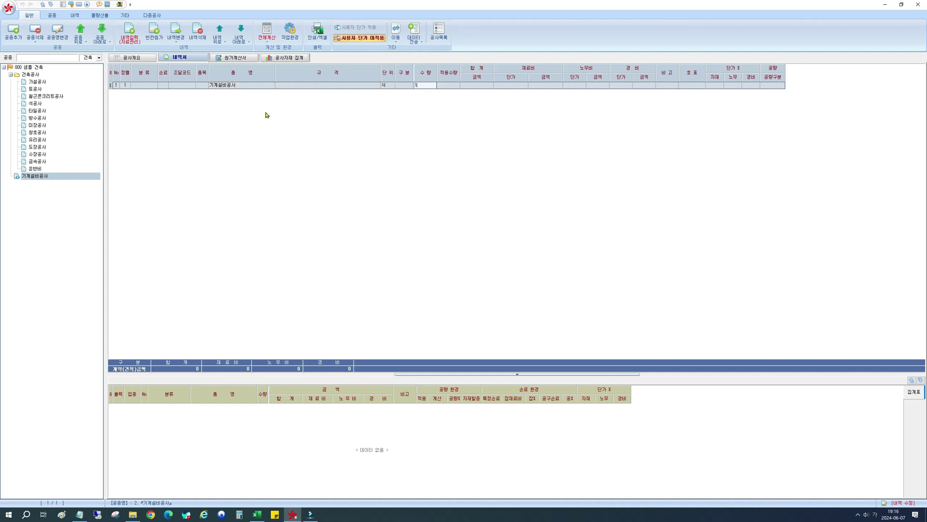
key(Return)
- Set the item's material unit price (재료비) to 2,000,000 and its labor unit price (노무비) to 3,000,000
key(Return)
key(Return)
key(Return)
text(20)
key(Return)
key(Return)
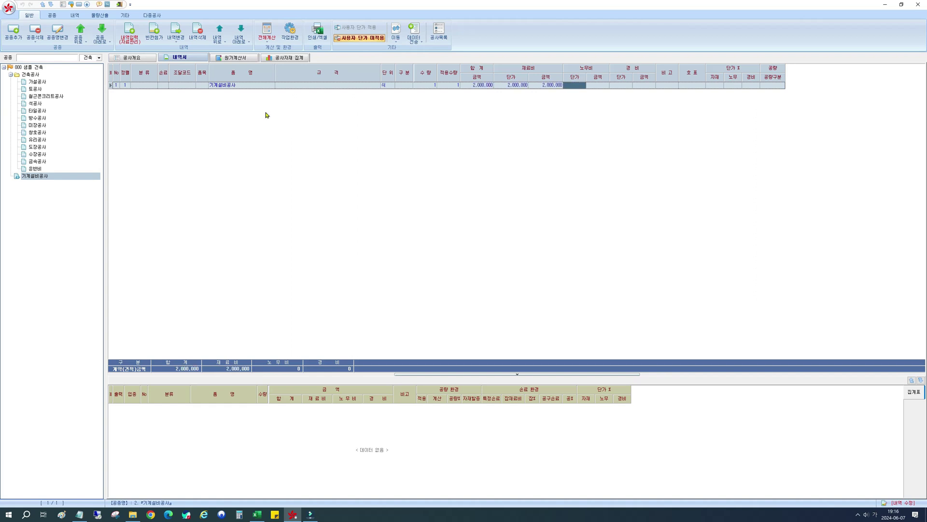
text(3000000)
key(Return)
- Set the 기계설비공사 item's expense unit price (경비) to 5,000,000
key(Return)
key(Return)
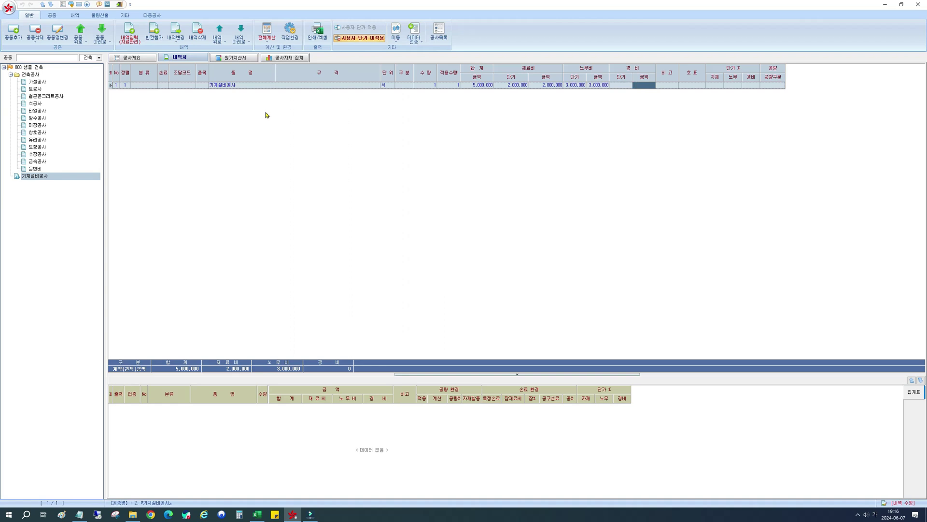
key(Left)
text(5,000,00)
text(0)
key(Return)
- Insert three more blank item rows below the 기계설비공사 item
click(164, 36)
click(164, 36)
click(164, 36)
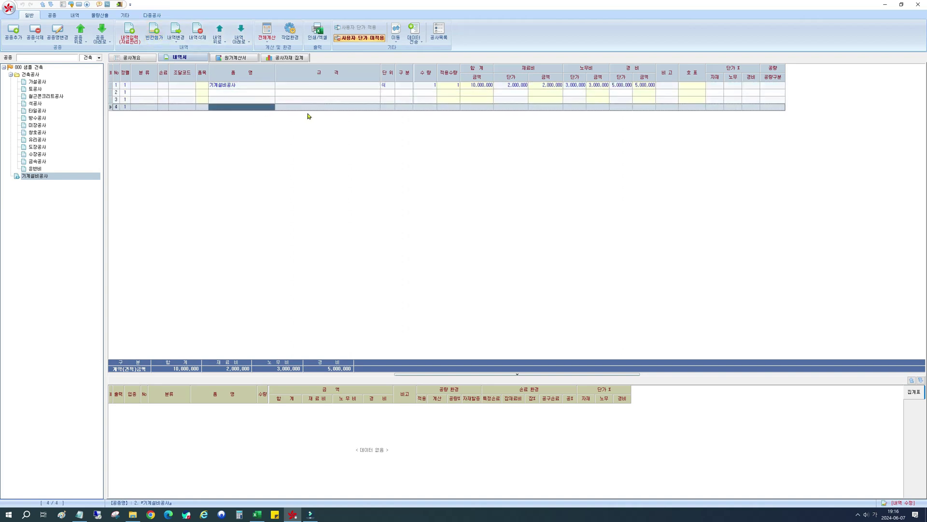
- Compare the 품목 and 품명 cells of the 기계설비공사 item row with the blank row below it
click(331, 93)
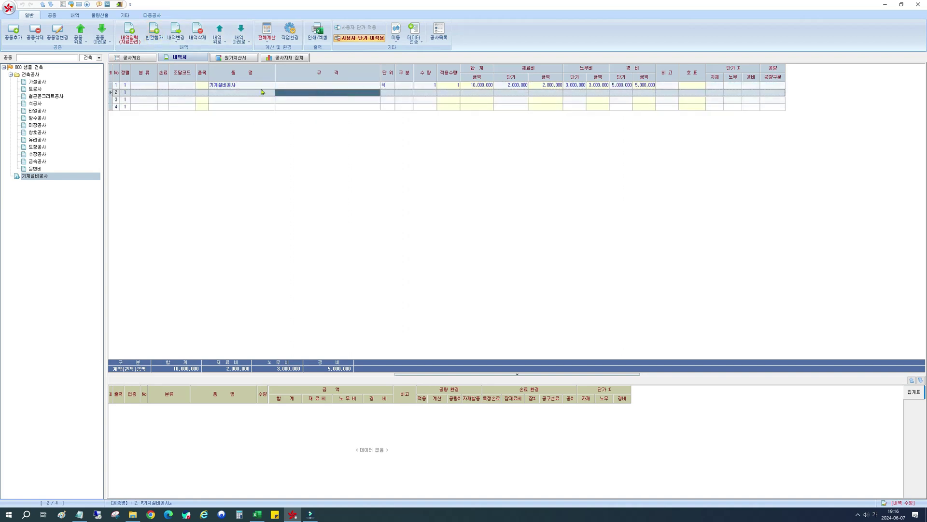
click(240, 87)
click(291, 92)
click(203, 86)
click(204, 93)
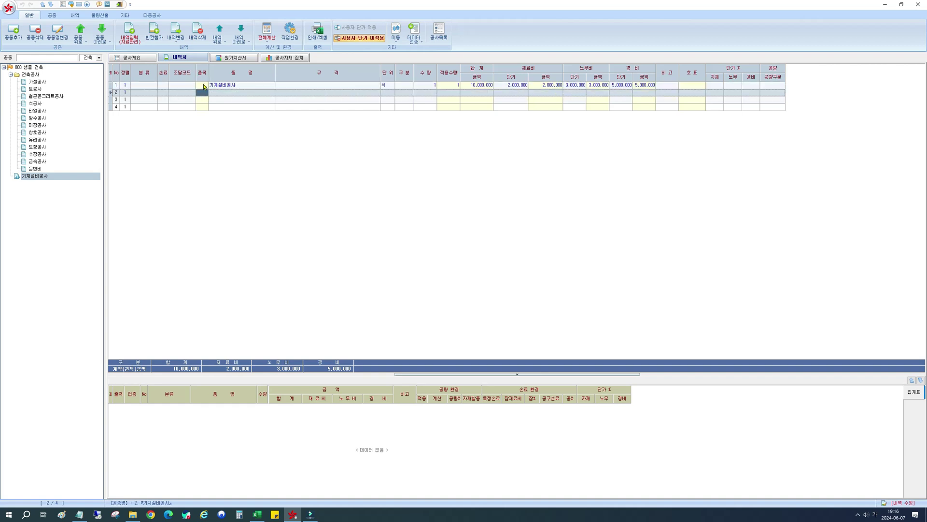
click(203, 86)
click(204, 93)
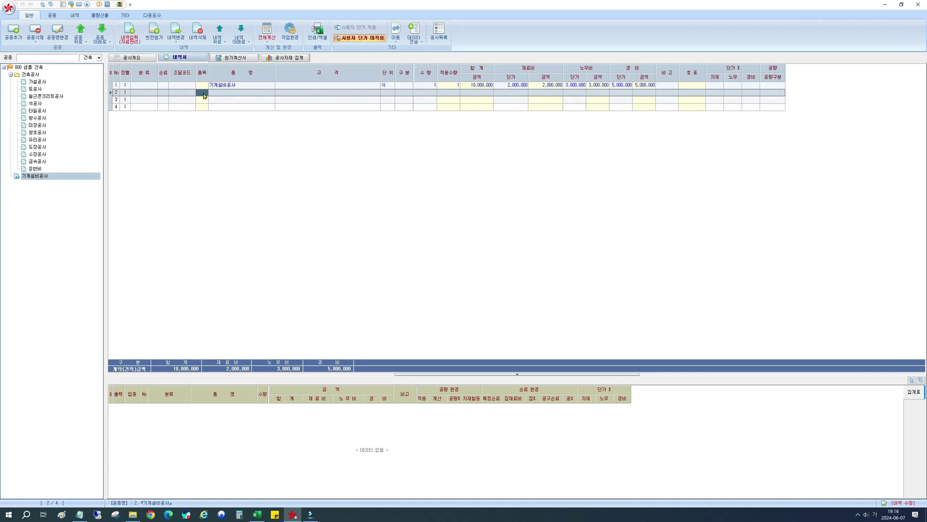
click(238, 88)
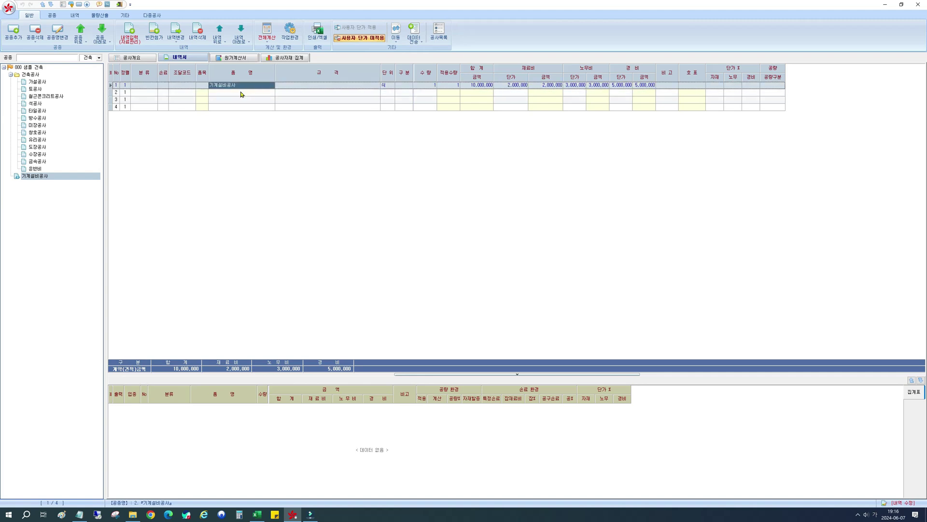
- Open the item database for the 가설공사 category and close it again without adding an item
click(241, 92)
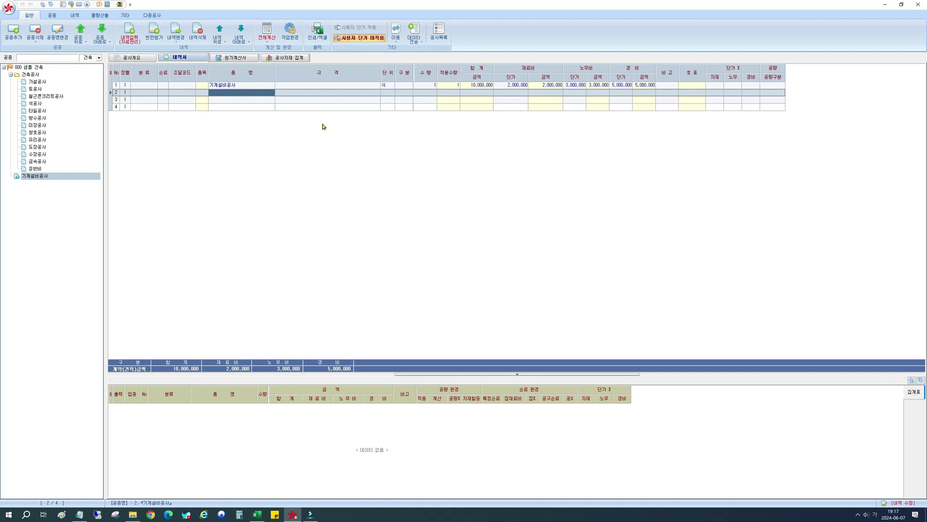
click(38, 82)
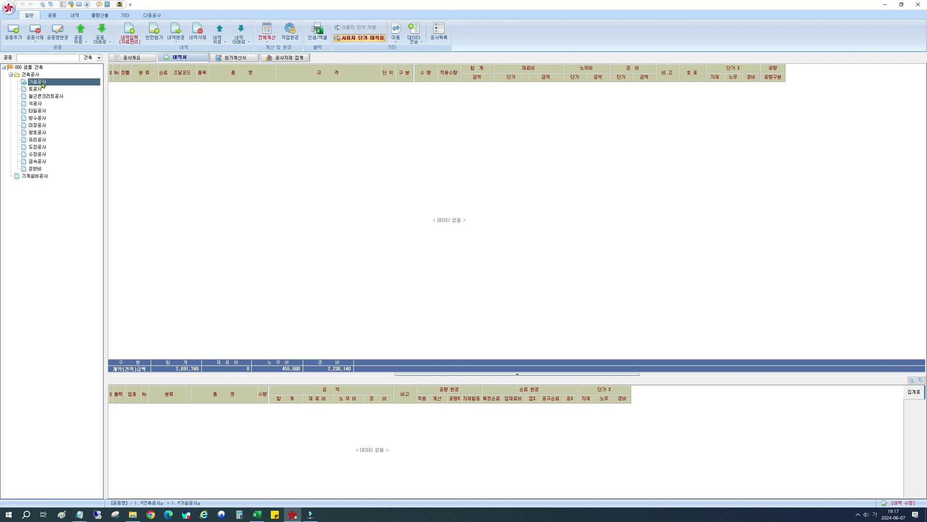
click(129, 34)
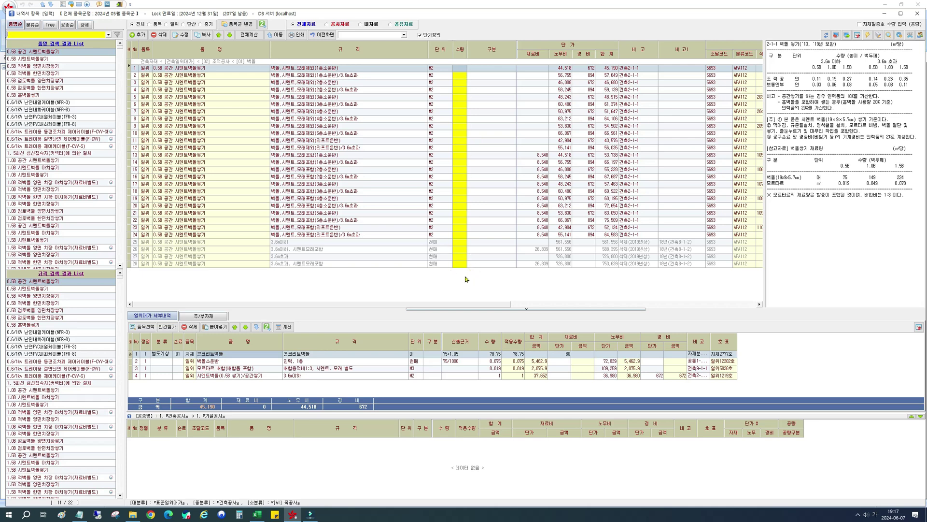
click(917, 16)
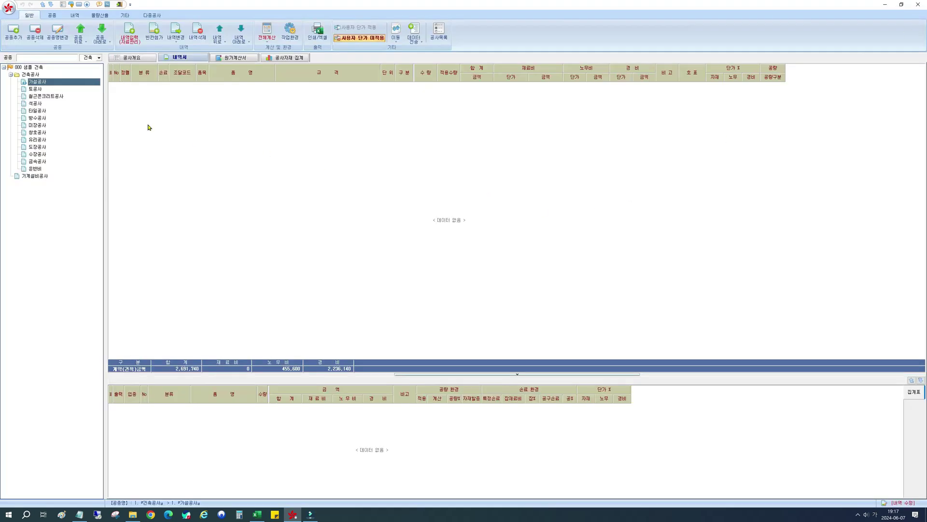
- Compare the 가설공사 and 토공사 categories with their 건축공사 group, ending on the 000 샘플 건축 project level
click(32, 88)
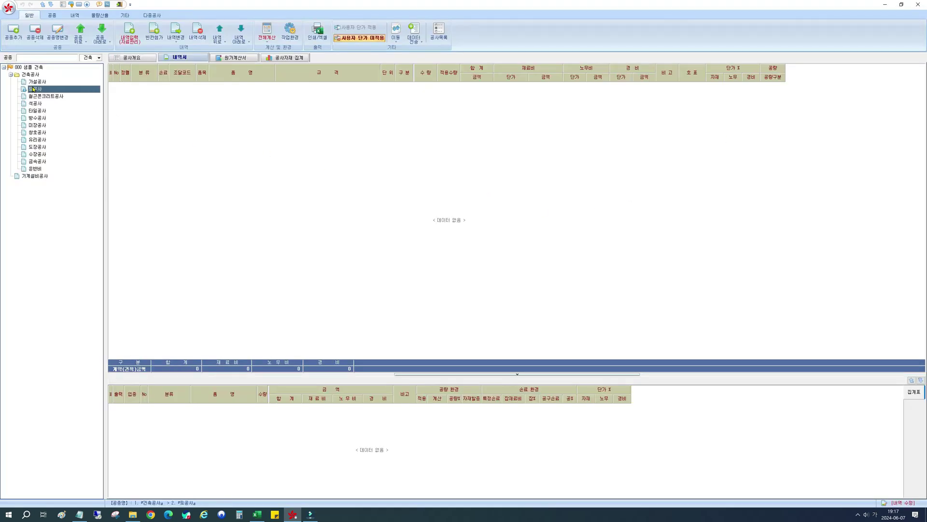
click(35, 84)
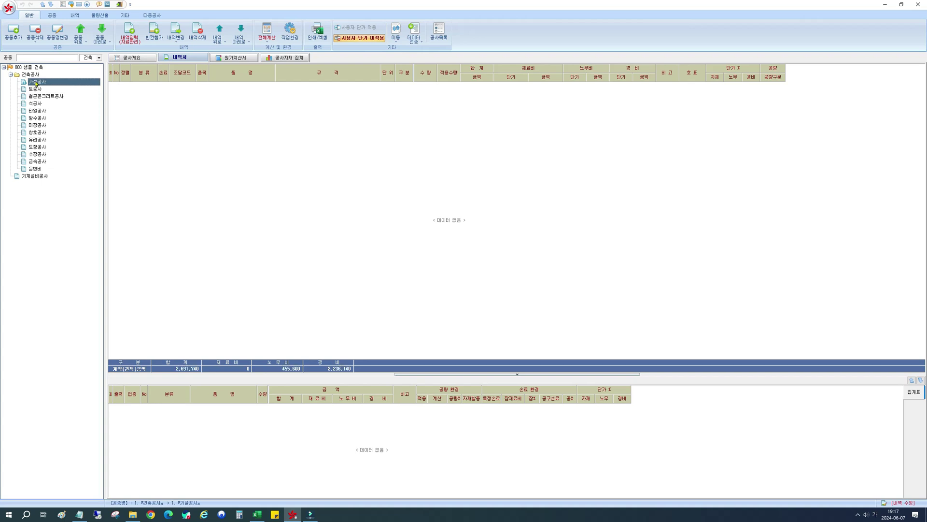
click(35, 90)
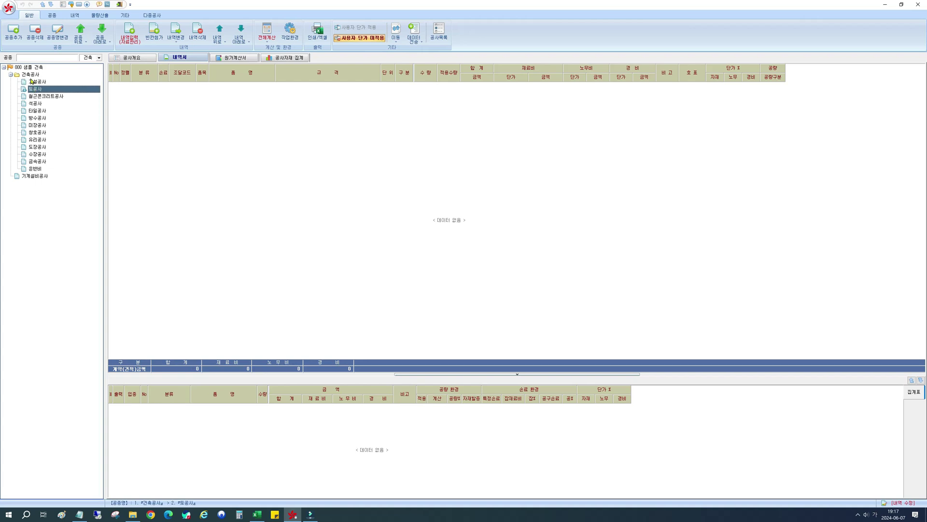
click(30, 74)
click(46, 83)
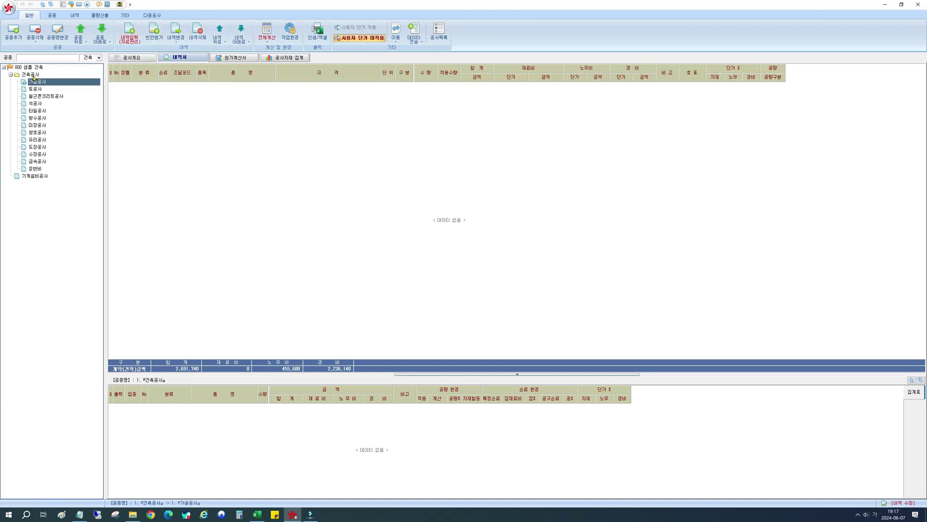
click(31, 76)
click(29, 69)
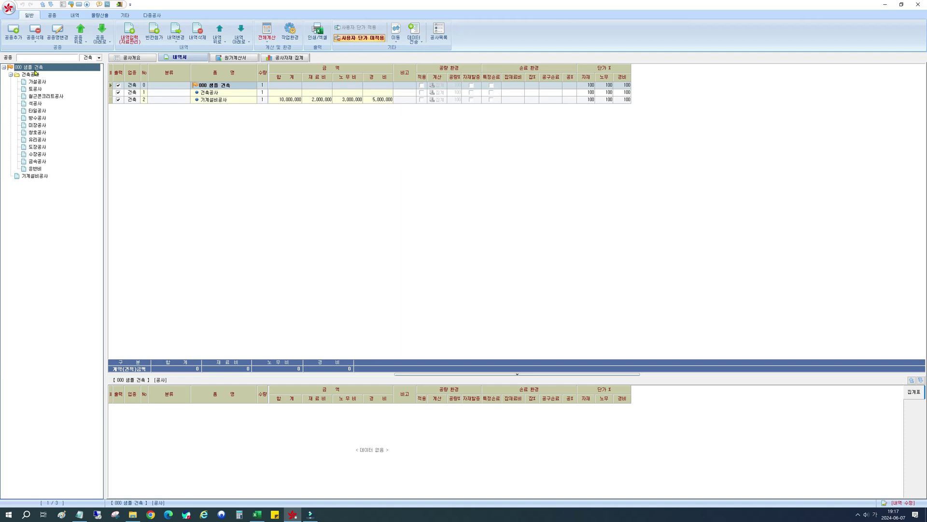
- View the item database opened from the 000 샘플 건축 project level and from the 건축공사 group, closing it each time
click(130, 33)
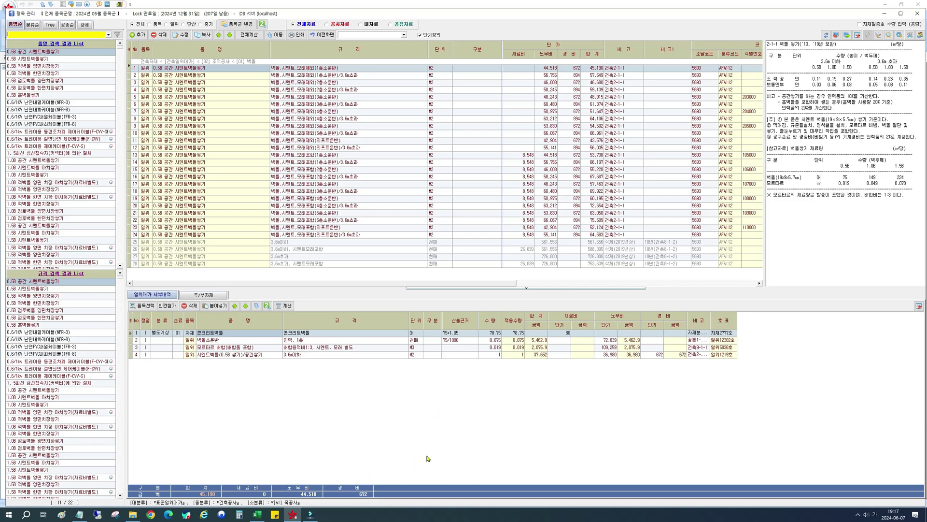
click(331, 36)
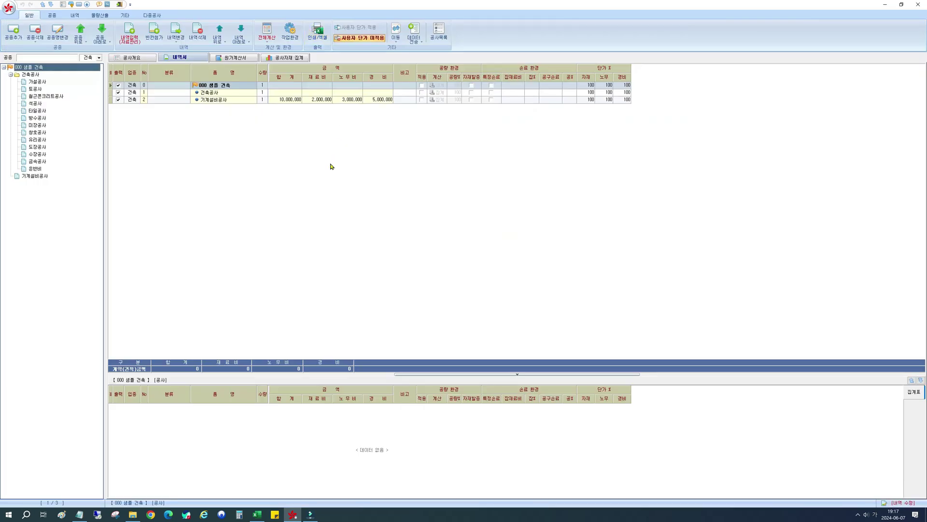
click(34, 77)
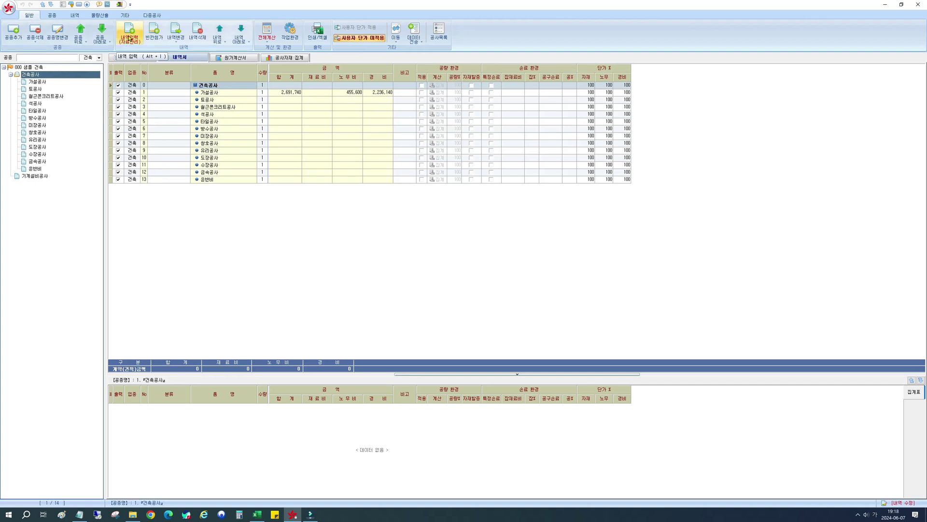
click(129, 38)
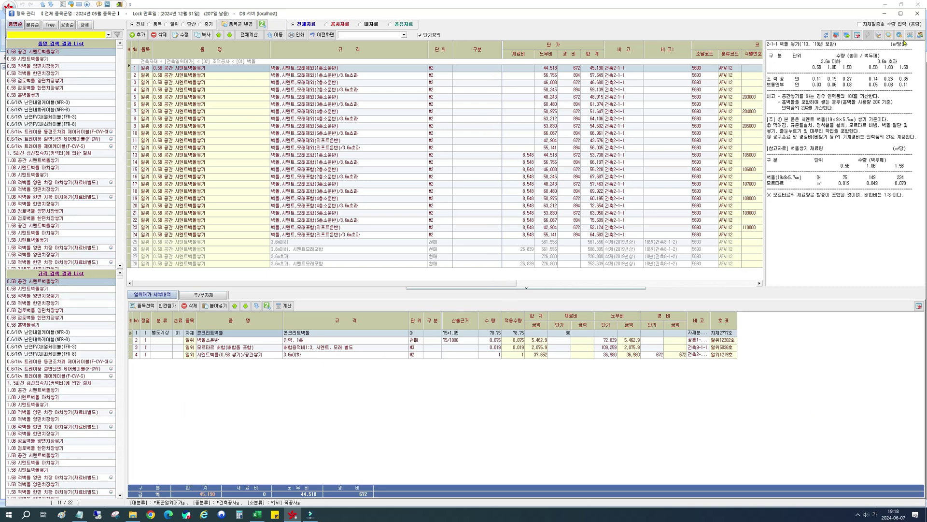
click(917, 13)
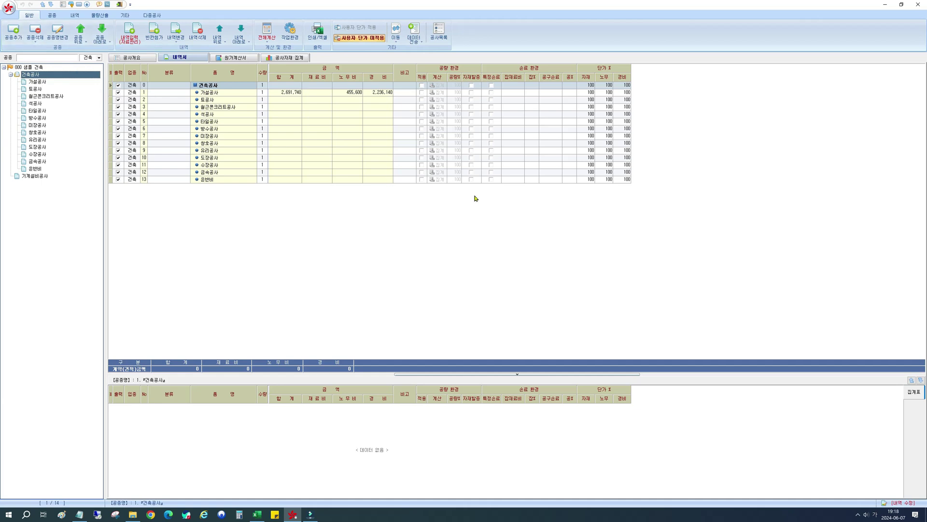
- Open item entry for the 가설공사 category, trying 토공사 as the target before returning to 가설공사
click(37, 82)
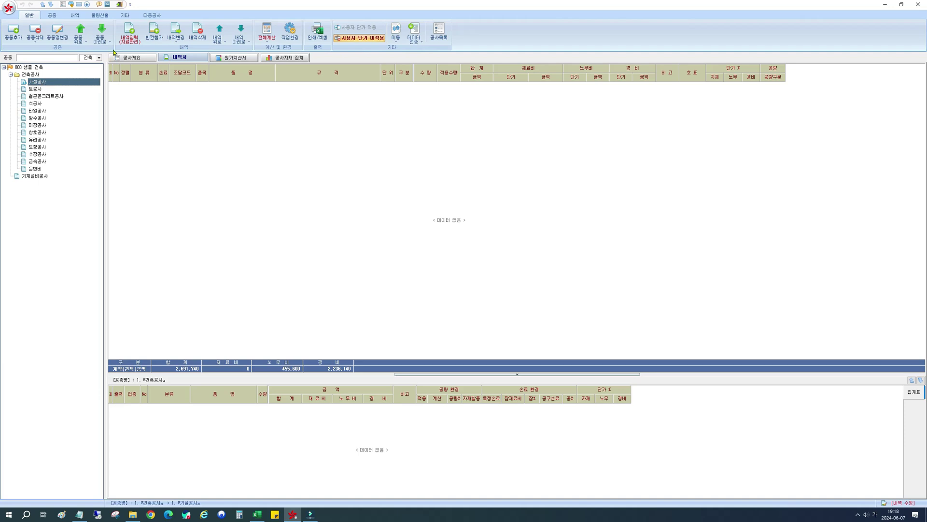
click(129, 32)
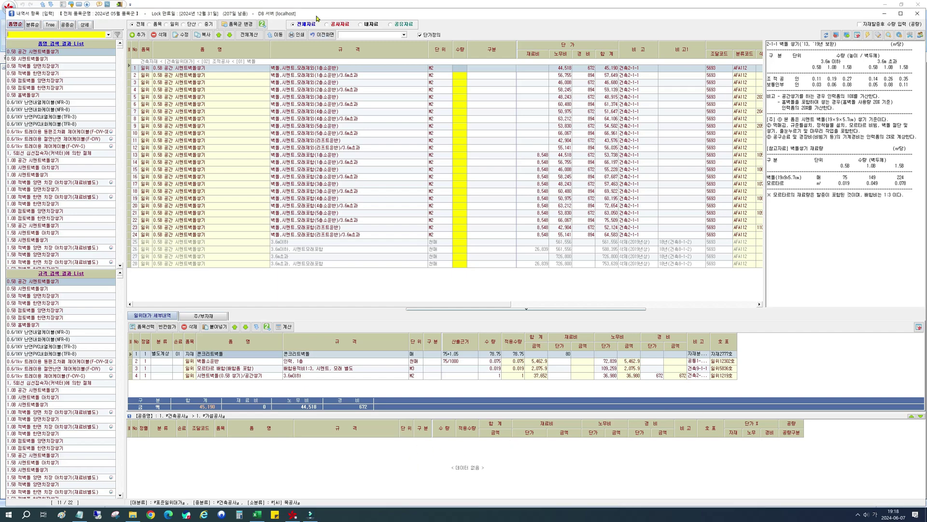
drag(316, 17, 433, 20)
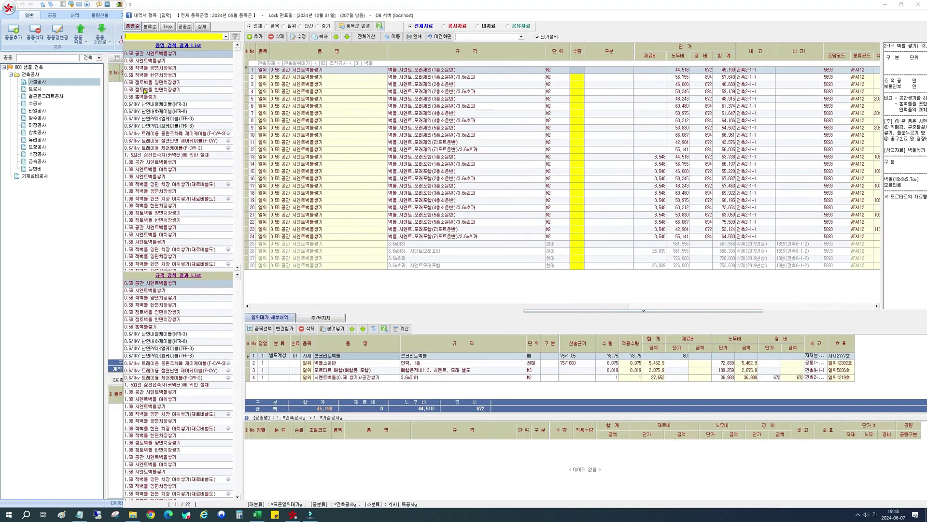
click(29, 90)
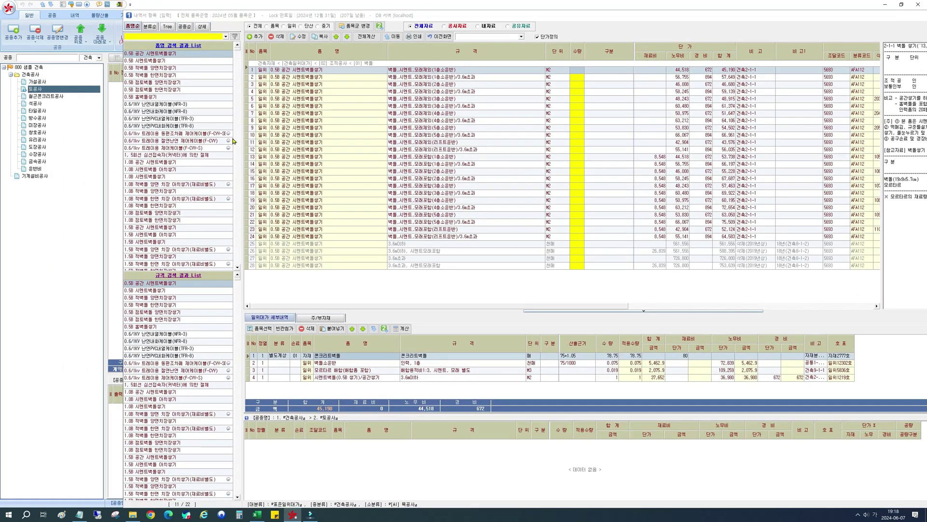
click(37, 82)
drag(395, 16, 278, 8)
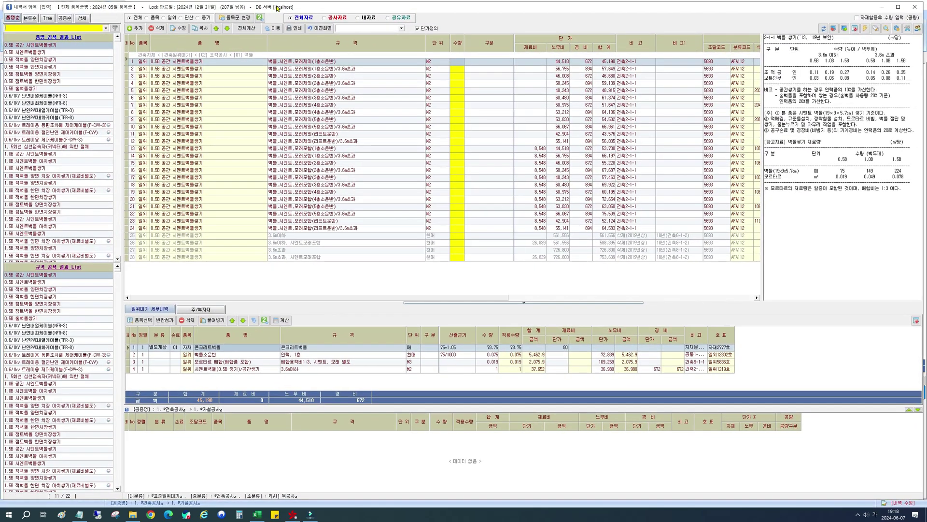
- Search the item database for 울타리, list the 가설울타리(EGI, 아연도금강판) items and enlarge the unit-cost breakdown area
click(69, 29)
text(가설)
text(울타리)
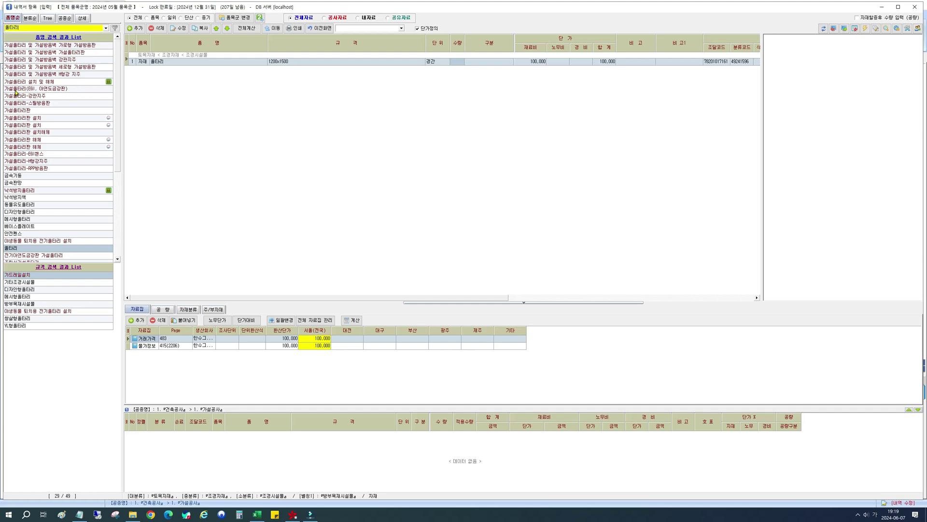
click(93, 89)
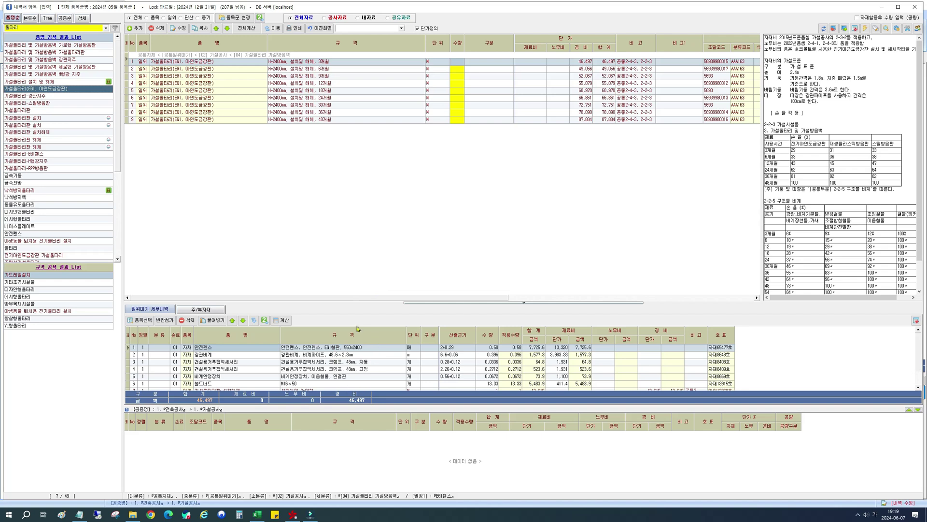
drag(417, 302, 376, 276)
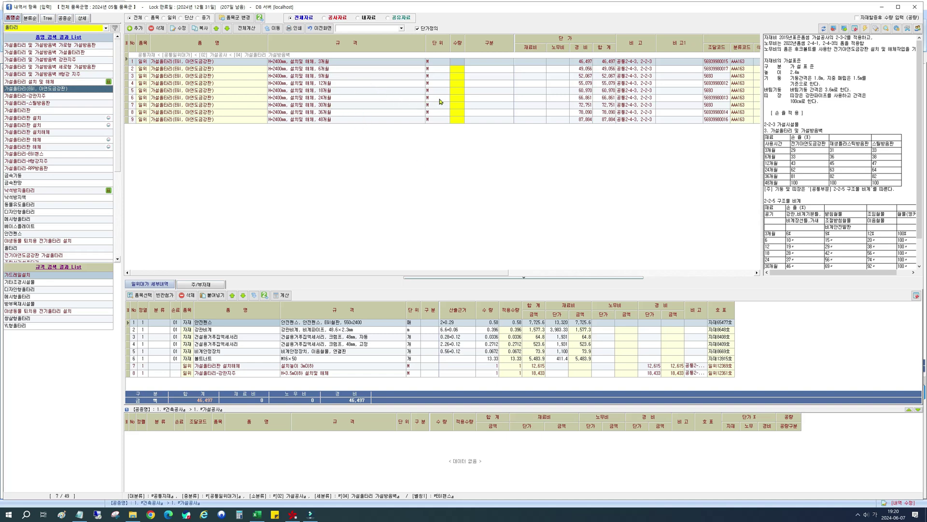
- Add the H=2400mm, 설치및 해체, 12개월 fence item with quantity 97 to 가설공사, using the name 가설울타리(EGI, 아연도금강판)
click(448, 84)
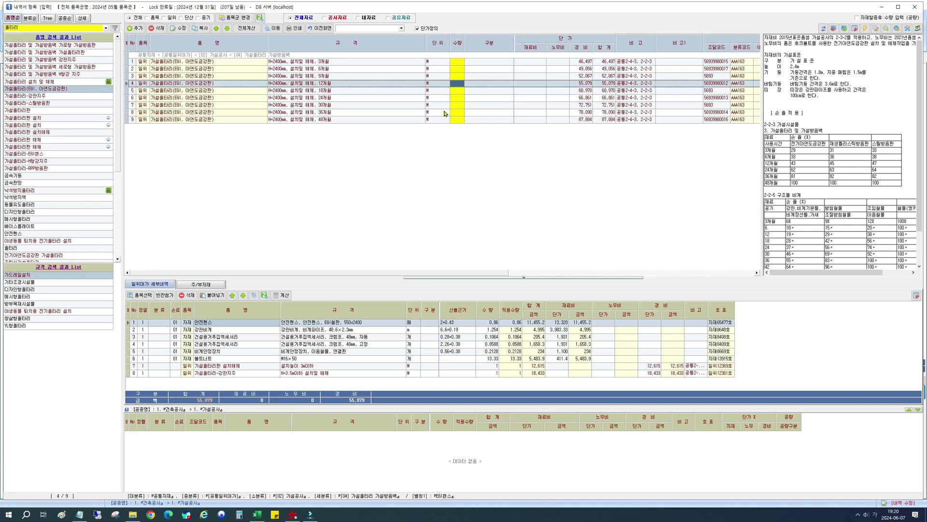
text(97)
key(Return)
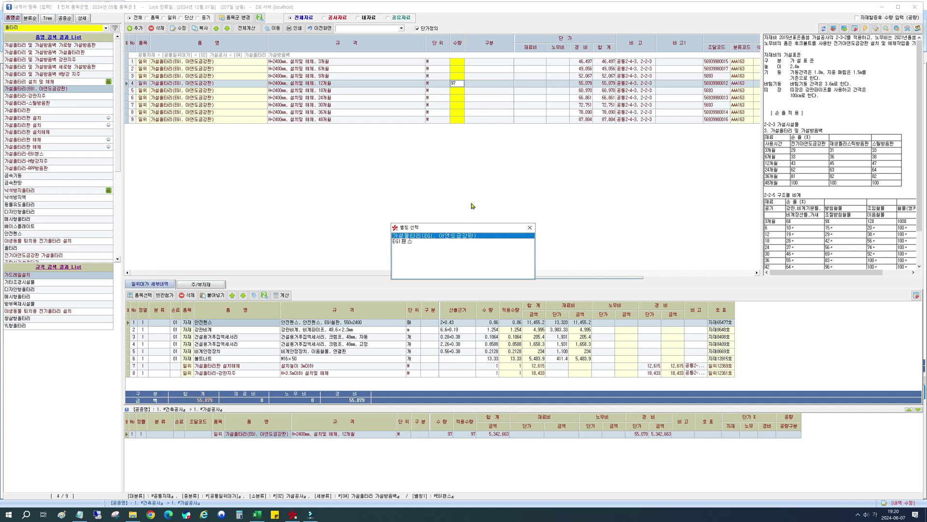
key(Return)
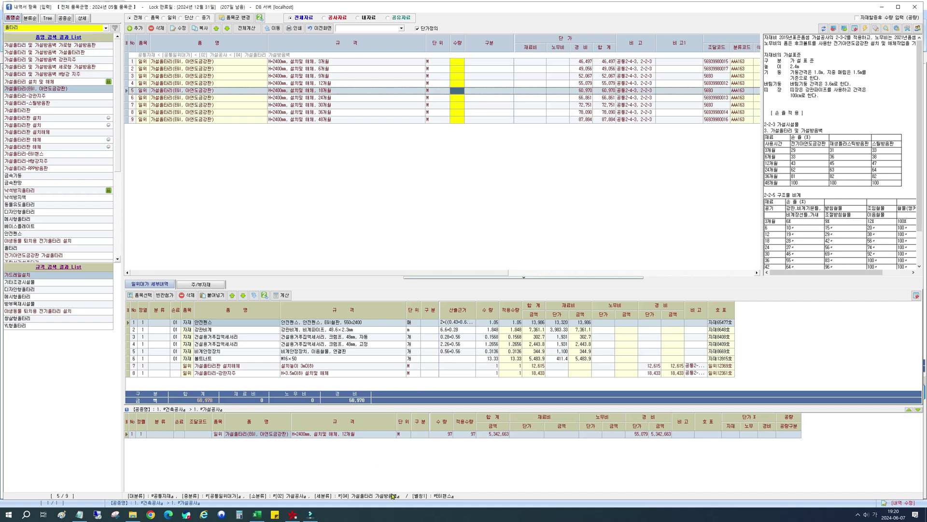
- Examine where 가설울타리(EGI, 아연도금강판) is classified, under 공통자재, [공통일위대가], [02] 가설공사, [04] 가설울타리 가설방음벽
click(31, 18)
click(44, 18)
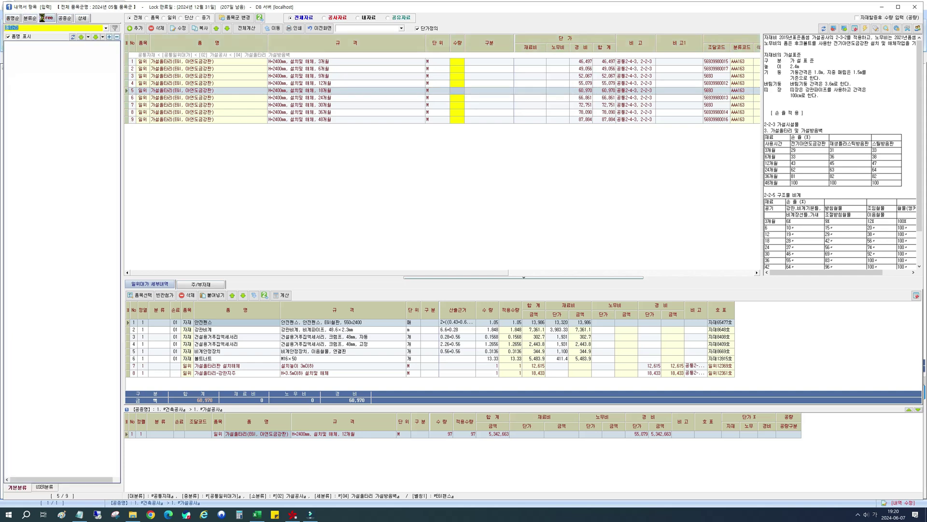
click(31, 18)
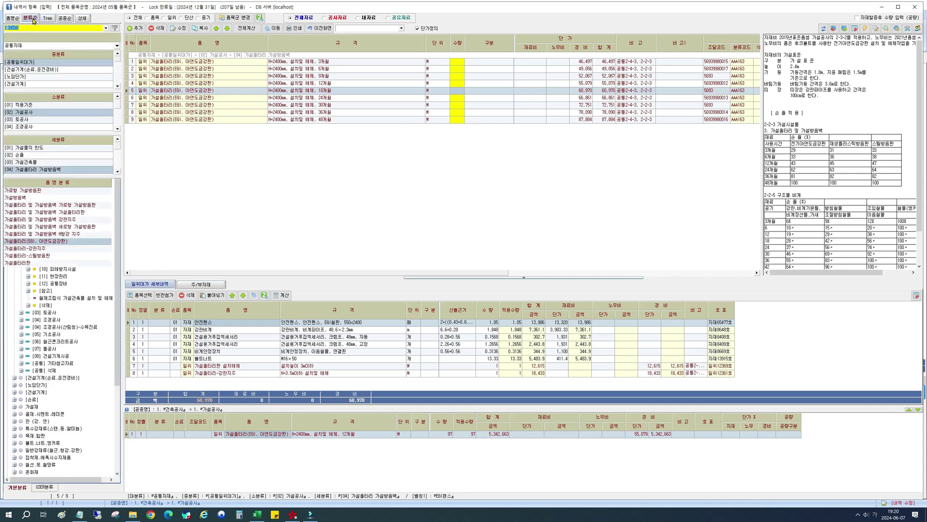
click(37, 46)
click(37, 46)
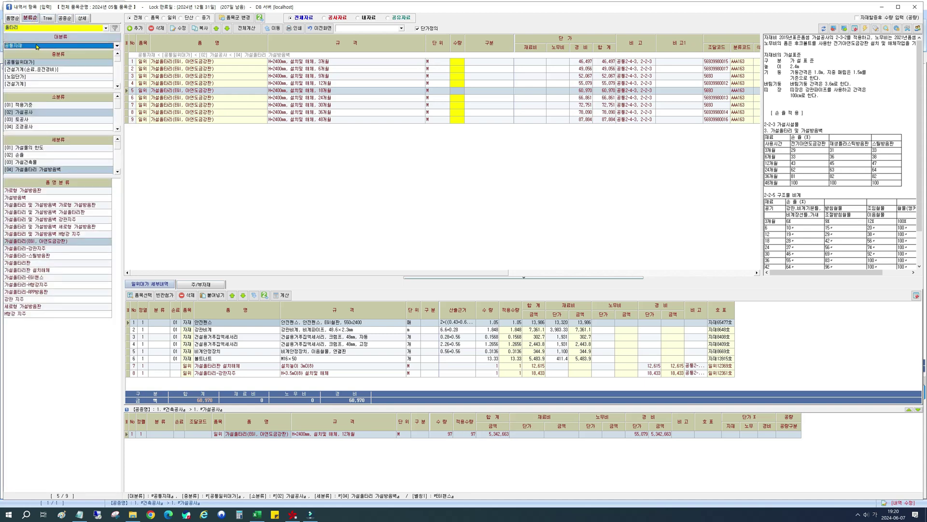
click(27, 63)
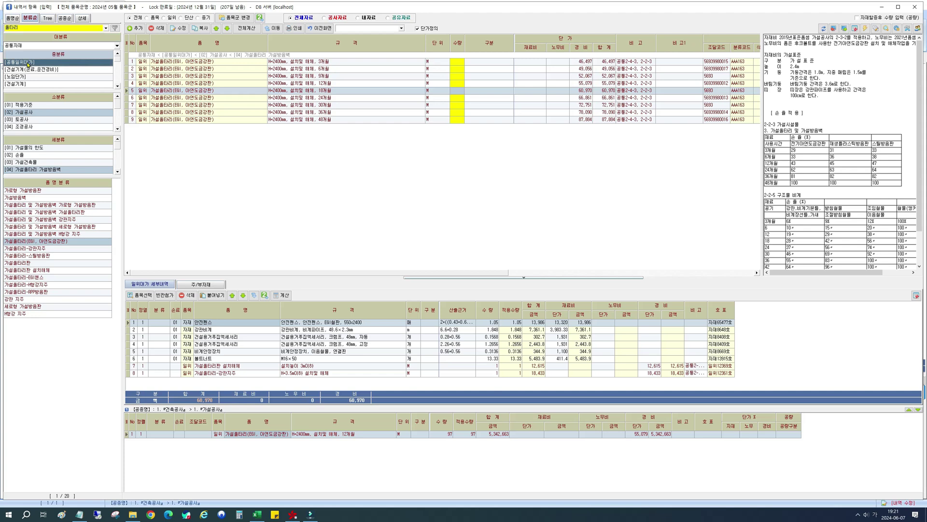
click(40, 114)
click(49, 170)
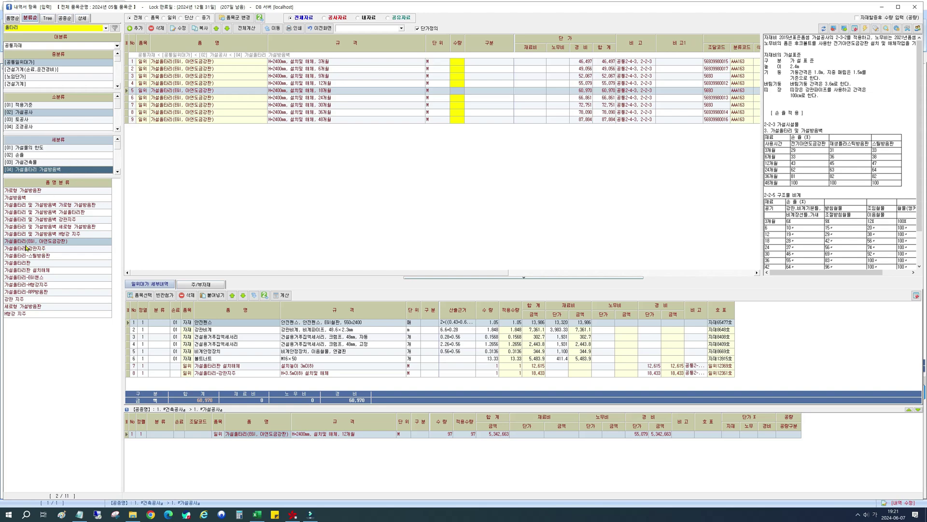
click(68, 242)
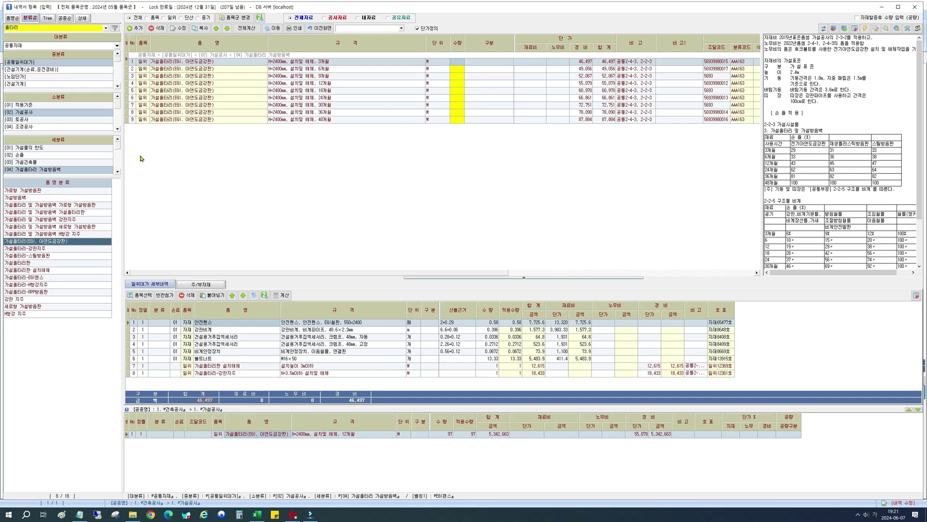
- Compare the classification view with the tree view and collapse the [02] 가설공사 branch in the tree
click(47, 18)
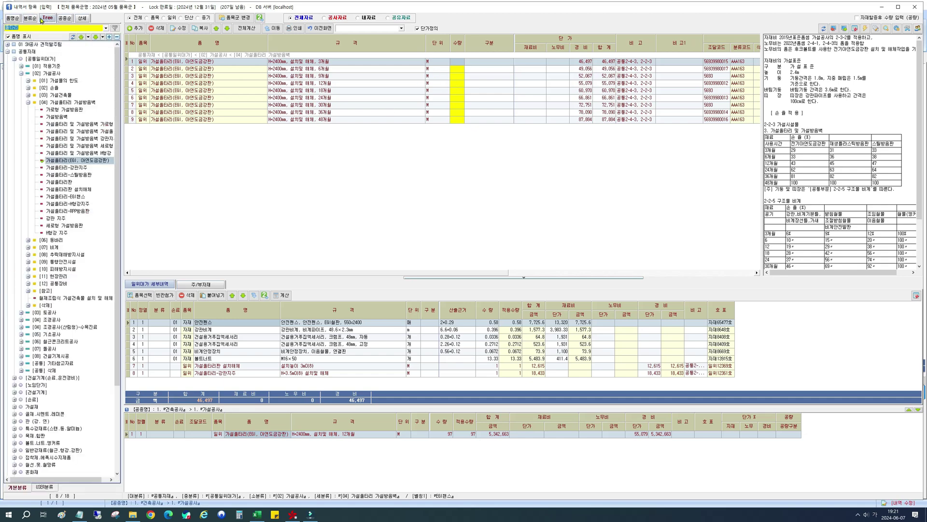
click(30, 18)
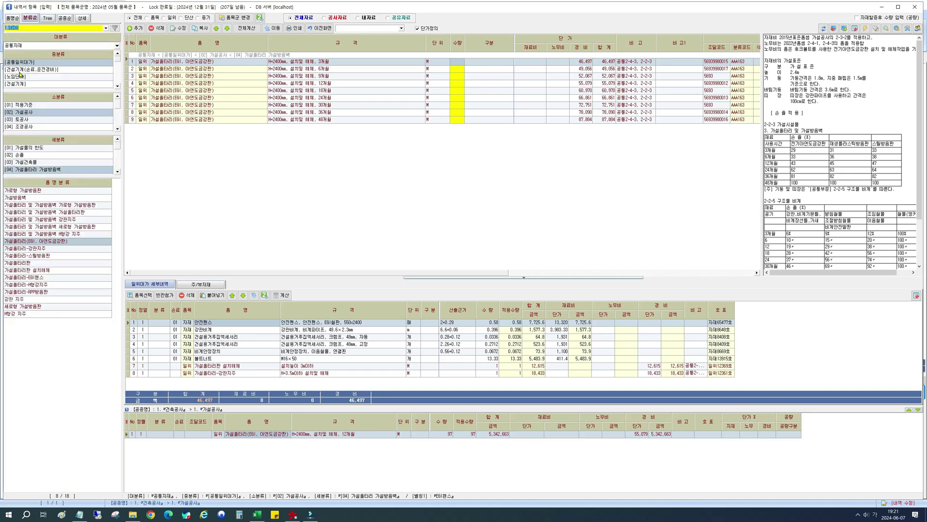
click(47, 22)
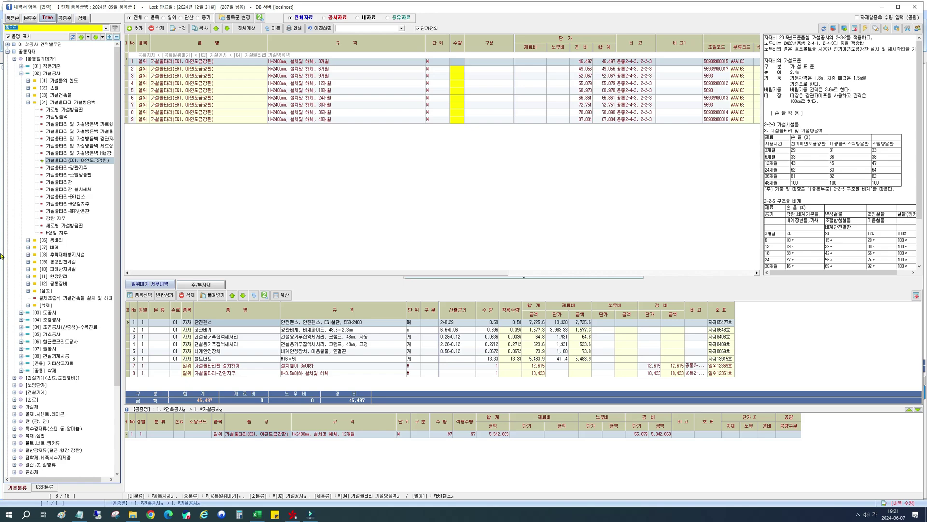
click(32, 19)
click(47, 19)
click(21, 74)
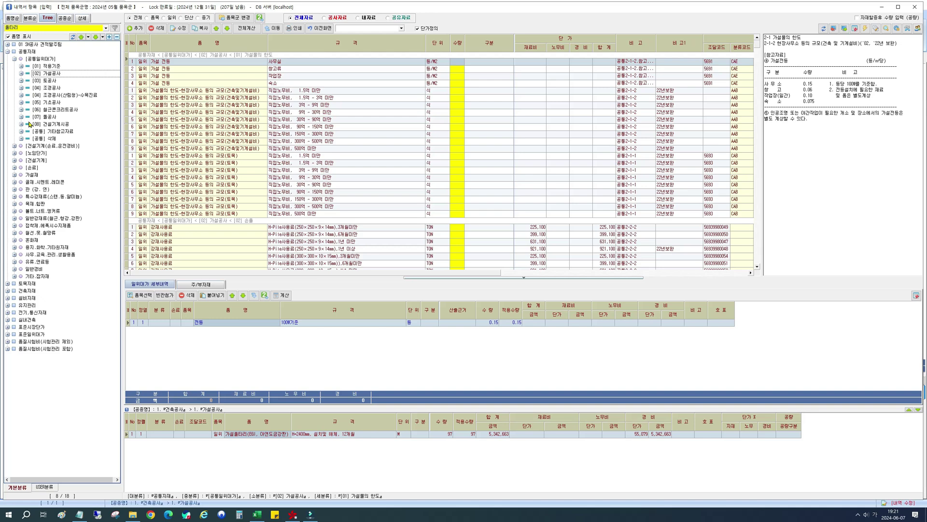
- Add 콘테이너가설사무소, 3.0×3.0×2.6m, 12개월, with quantity 1 to 가설공사 from the [03] 가설건축물 group under [02] 가설공사
click(21, 74)
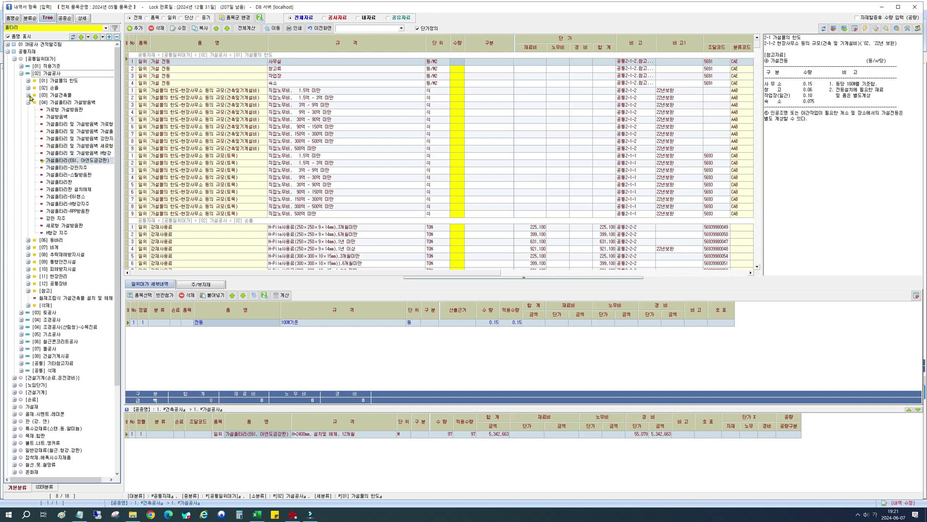
click(28, 95)
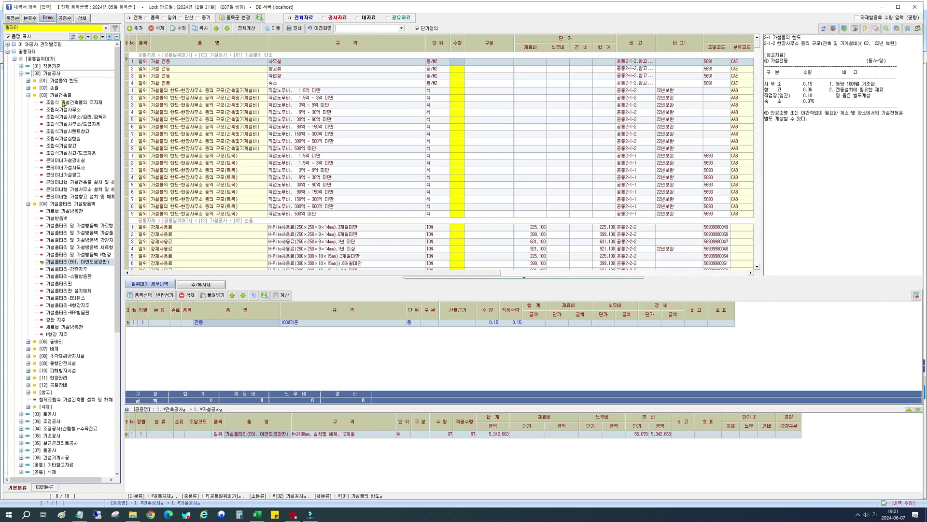
click(65, 168)
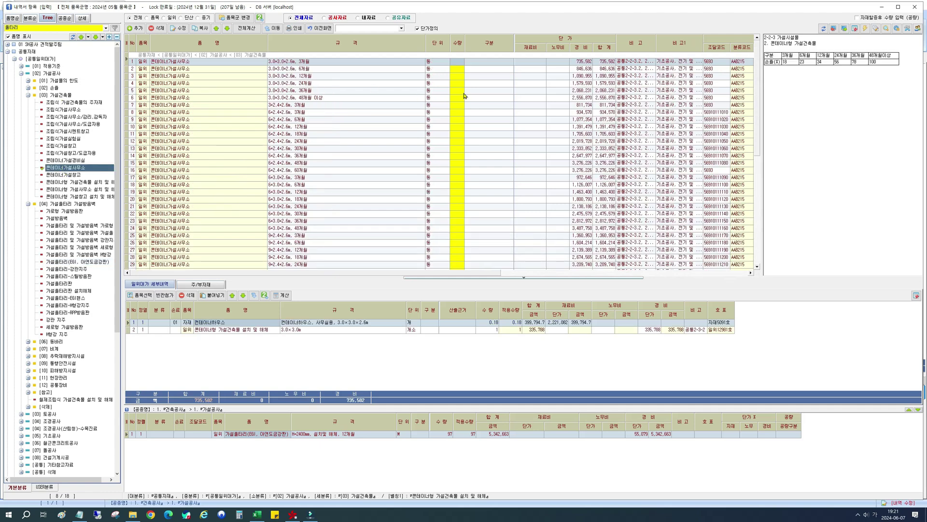
click(457, 77)
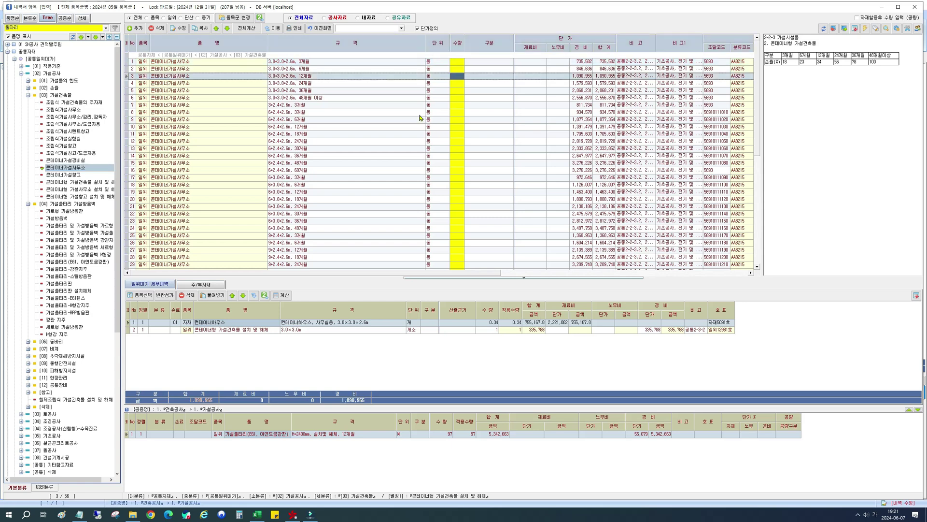
text(1)
key(Return)
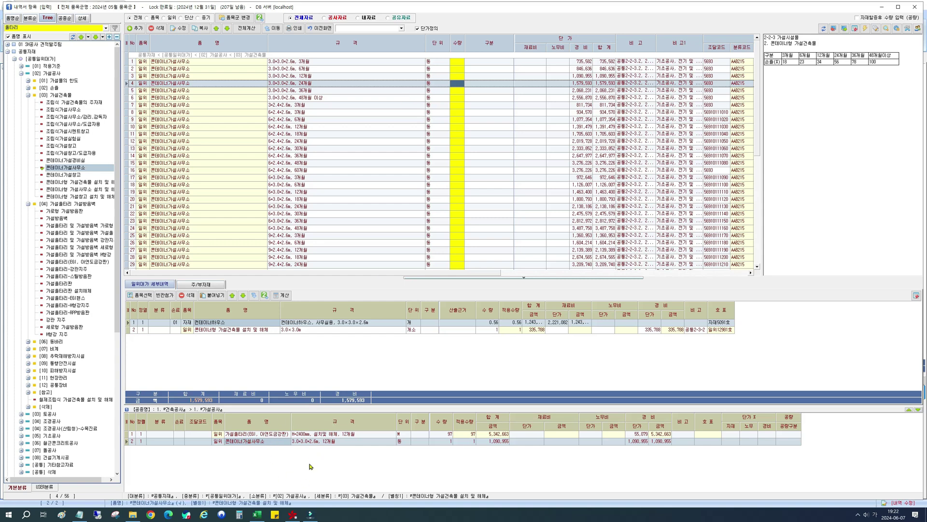
- Add 콘테이너가설창고, 3.0×3.0×2.6m, 12개월, with quantity 1 to 가설공사
click(73, 175)
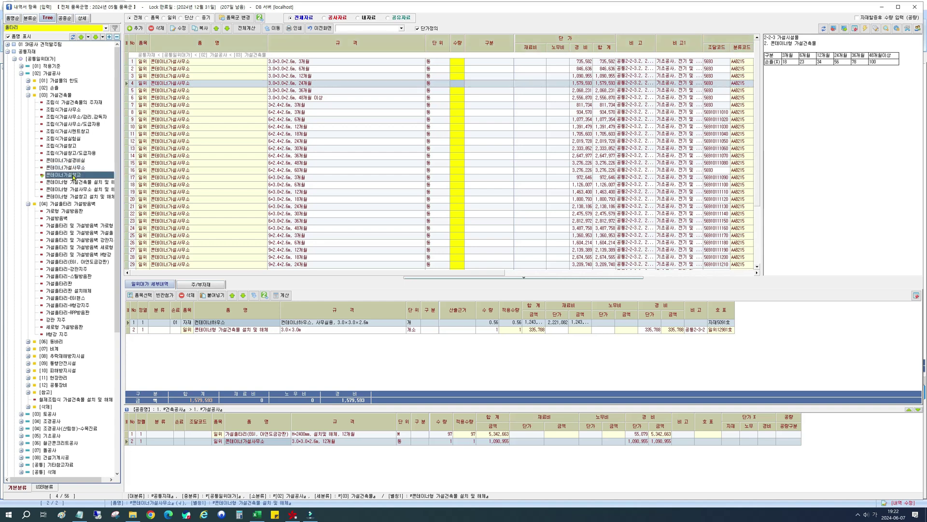
click(458, 77)
text(1)
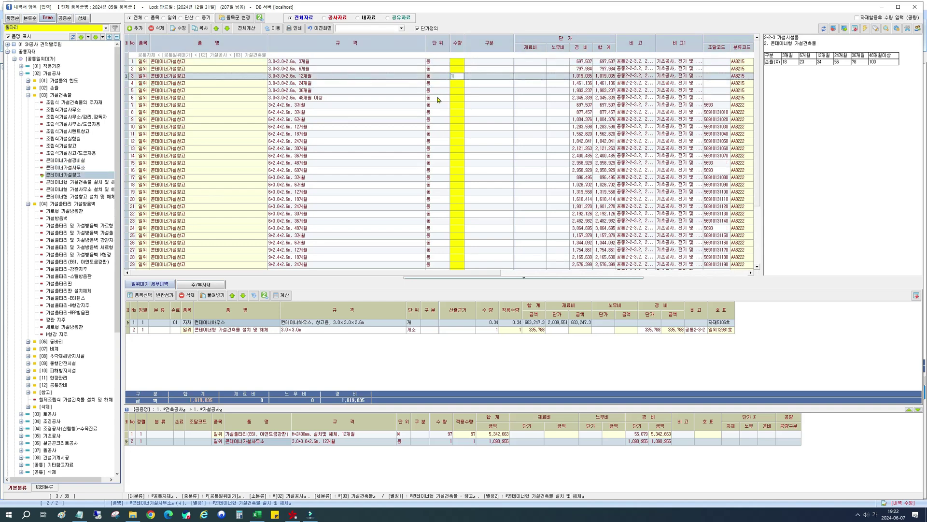
key(Return)
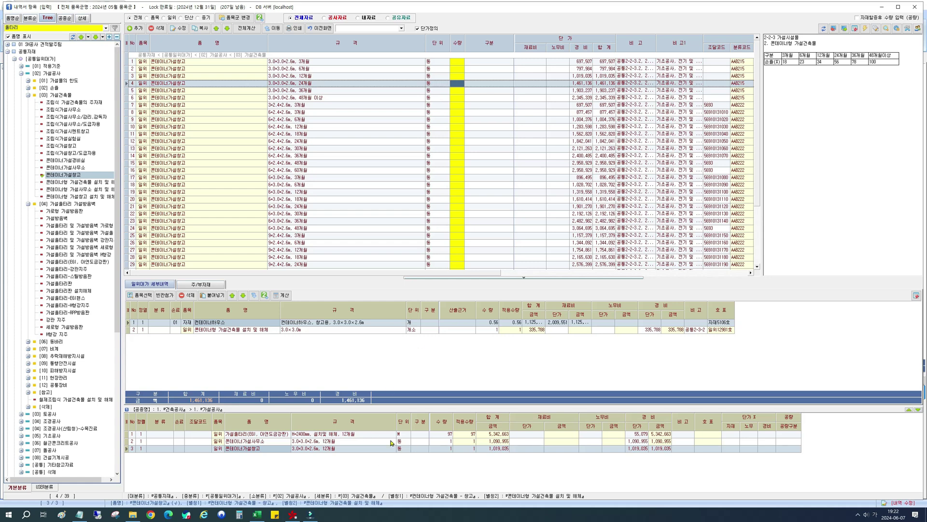
- Search the item database for 먹매김
click(26, 29)
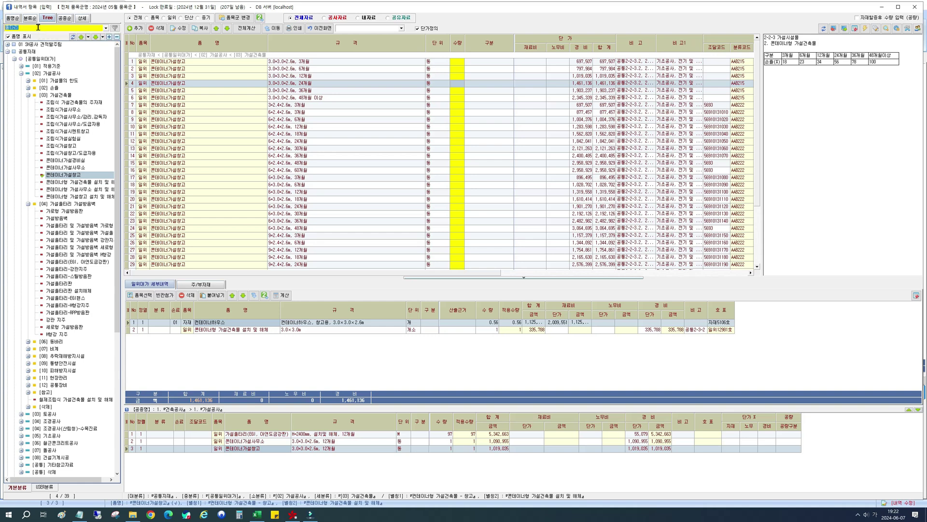
text(먹매김)
key(Return)
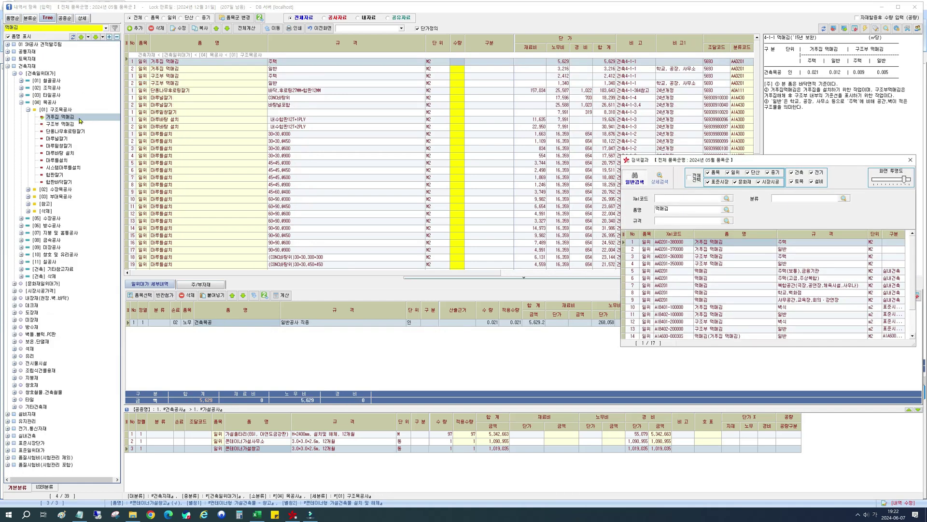
- Step through the successive 먹매김 matches in the classification tree, cycling back to 거푸집 먹매김 under [01] 구조목공사
click(68, 28)
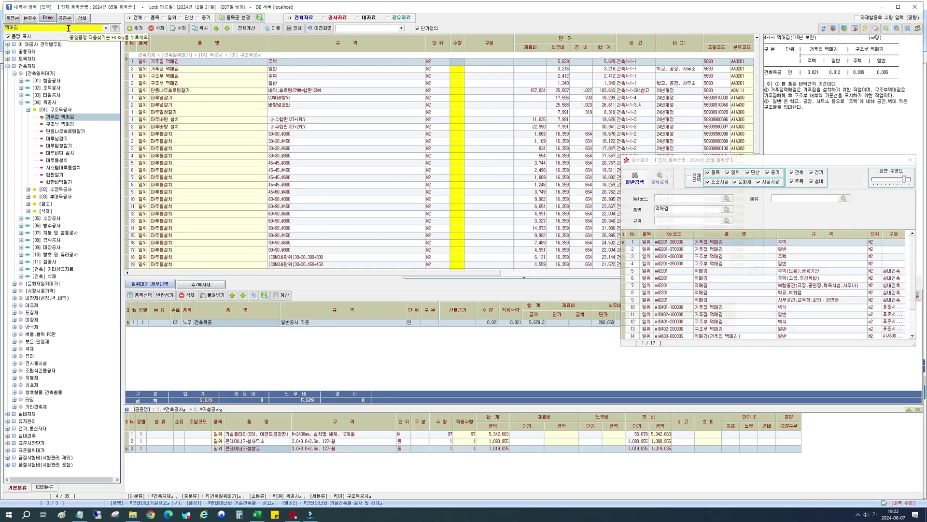
key(F3)
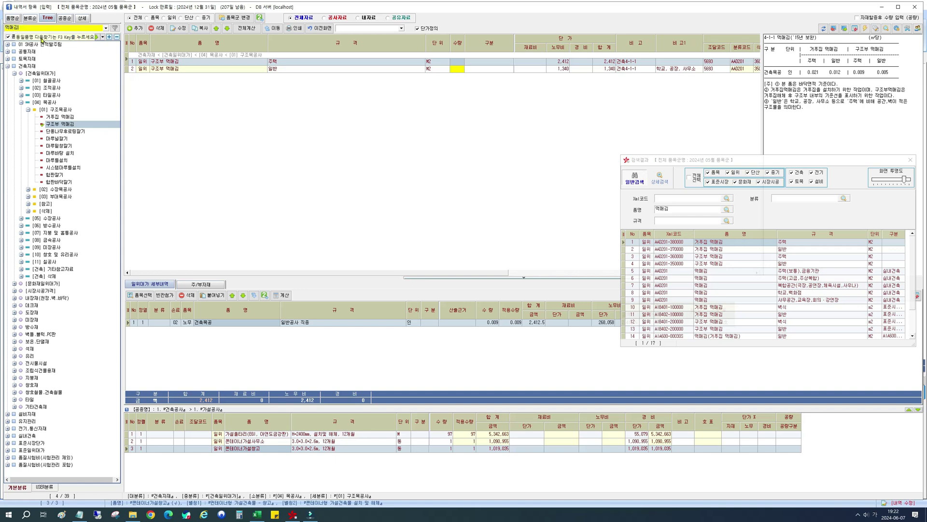
key(F3)
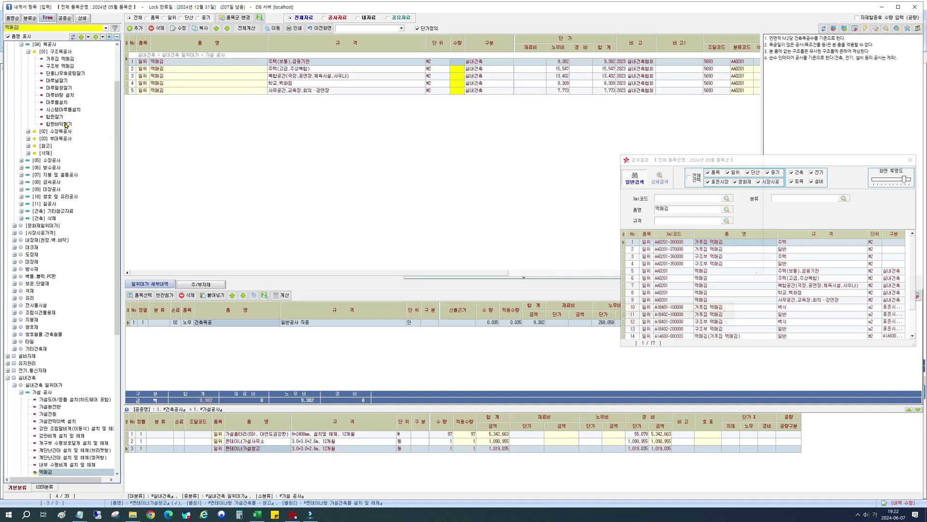
key(F3)
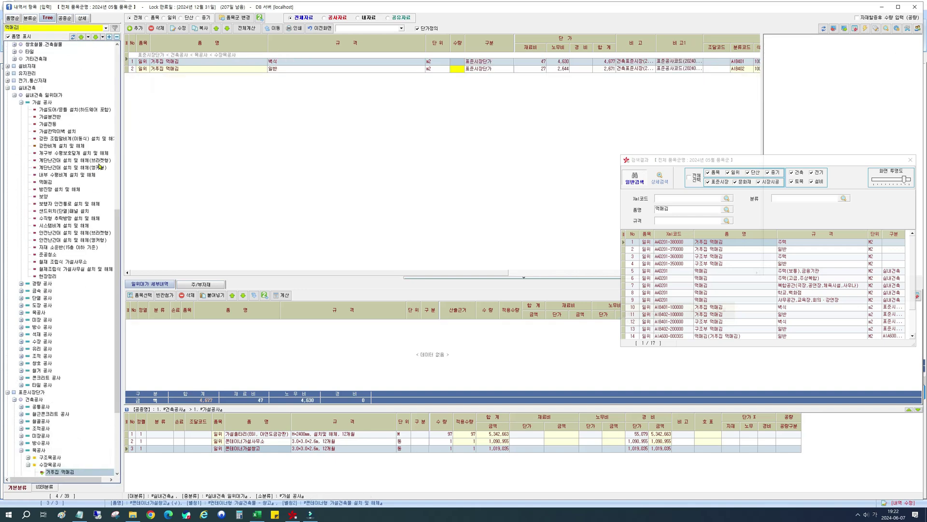
key(F3)
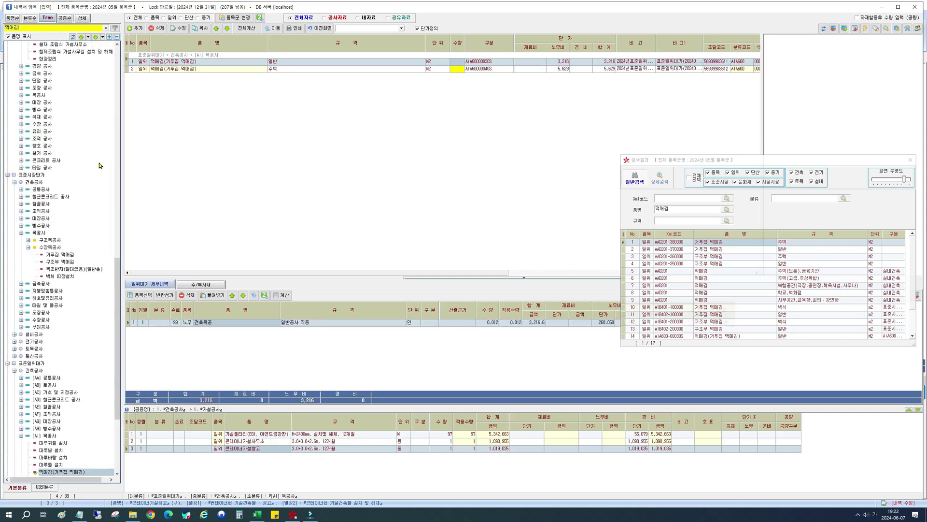
key(F3)
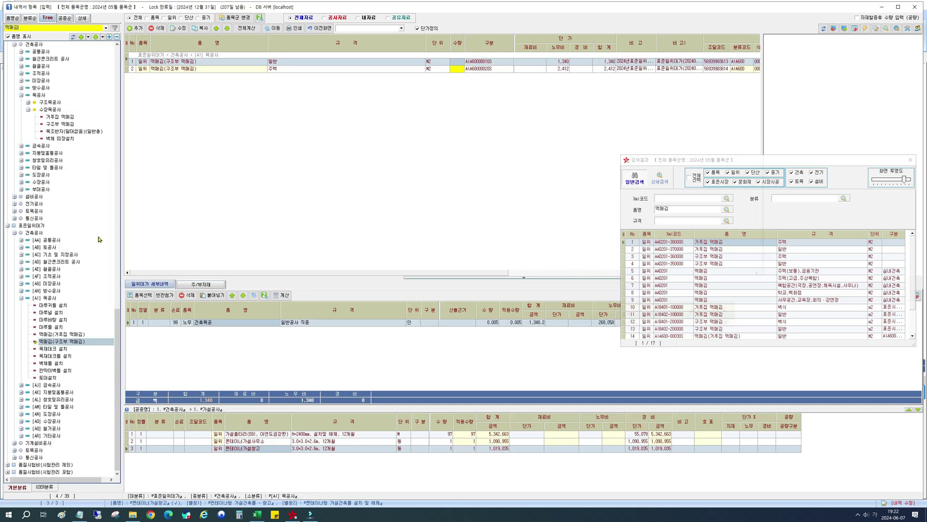
key(F3)
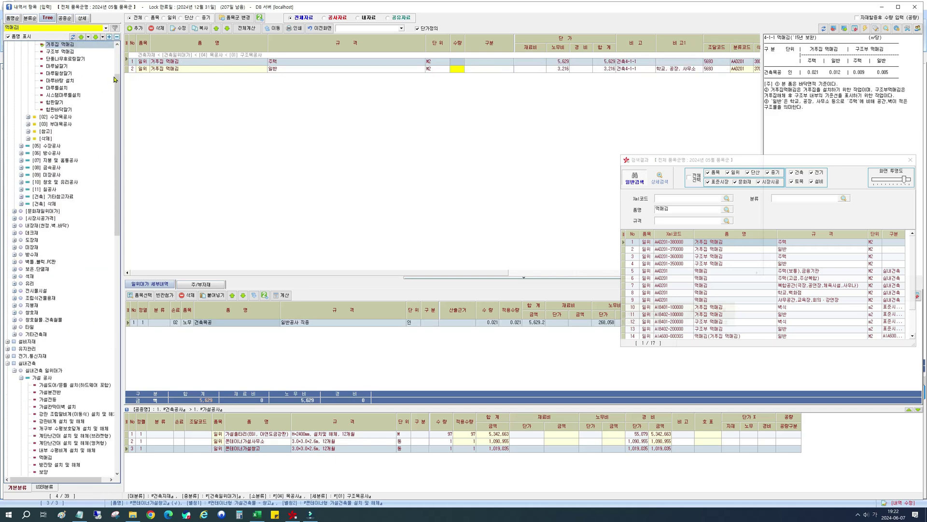
drag(120, 86, 119, 59)
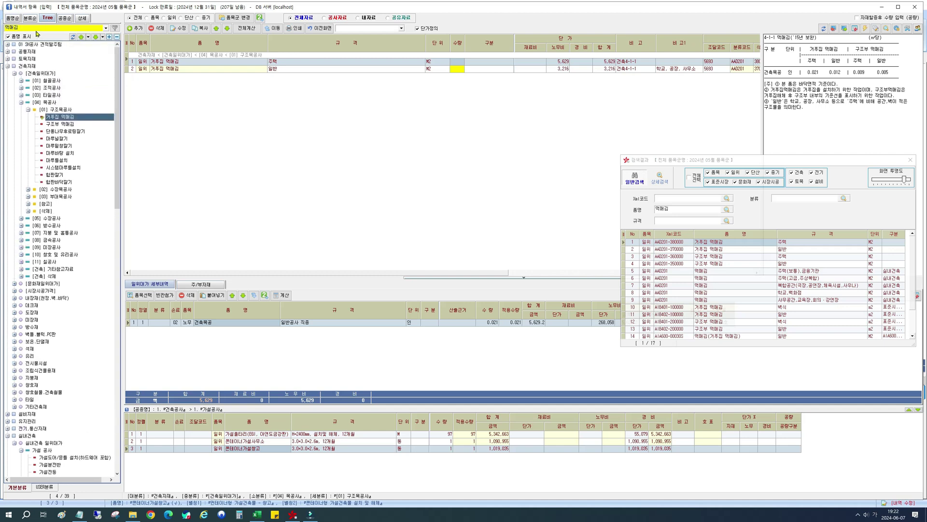
click(36, 28)
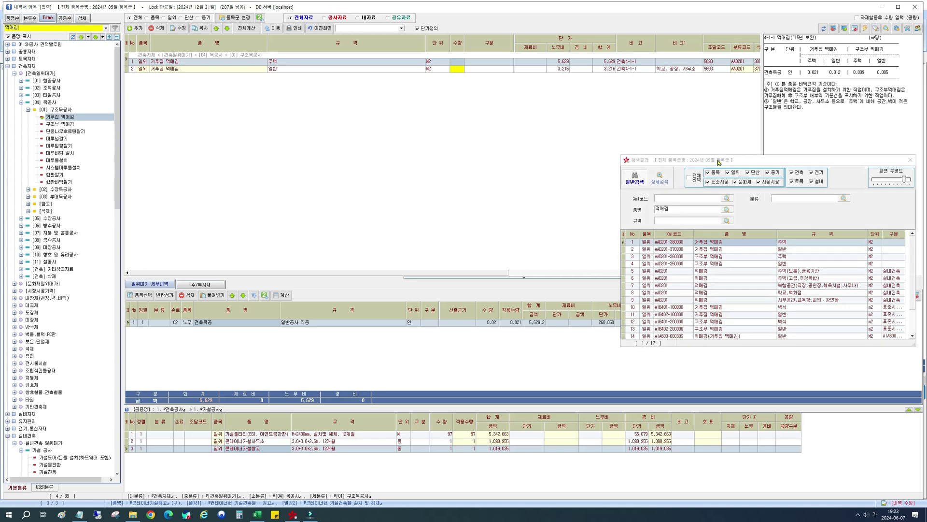
- Add the 표준일위대가 item 먹매김(거푸집 먹매김), 일반, with quantity 455 to 가설공사 from the search results
drag(713, 159, 537, 87)
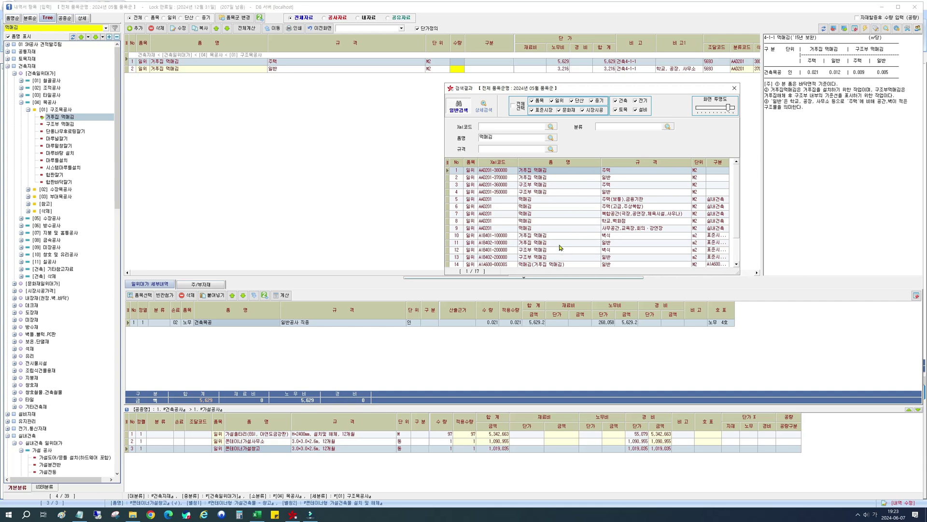
scroll(560, 248, down, 16)
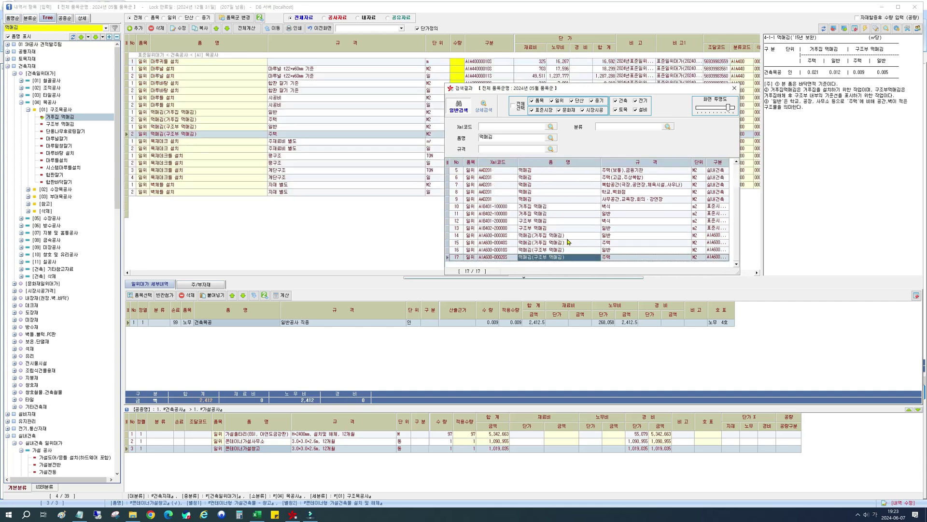
click(571, 236)
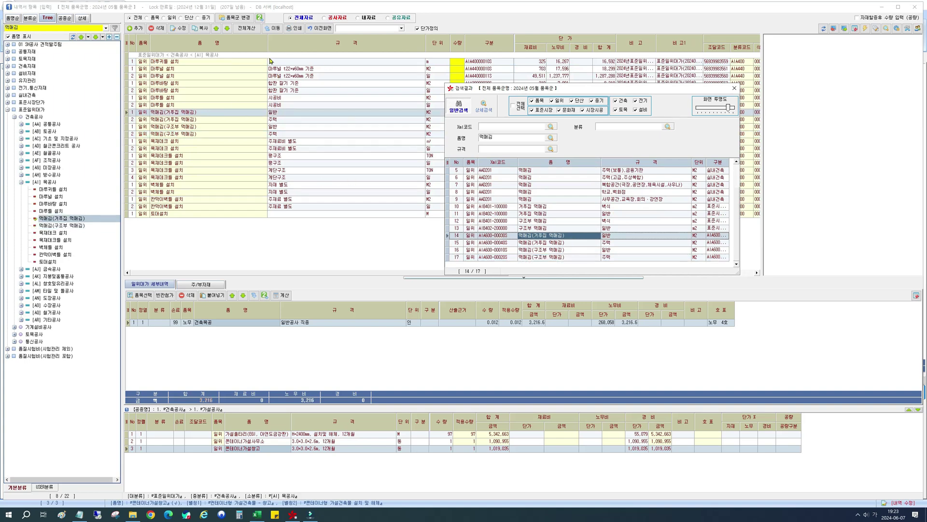
drag(587, 93, 751, 92)
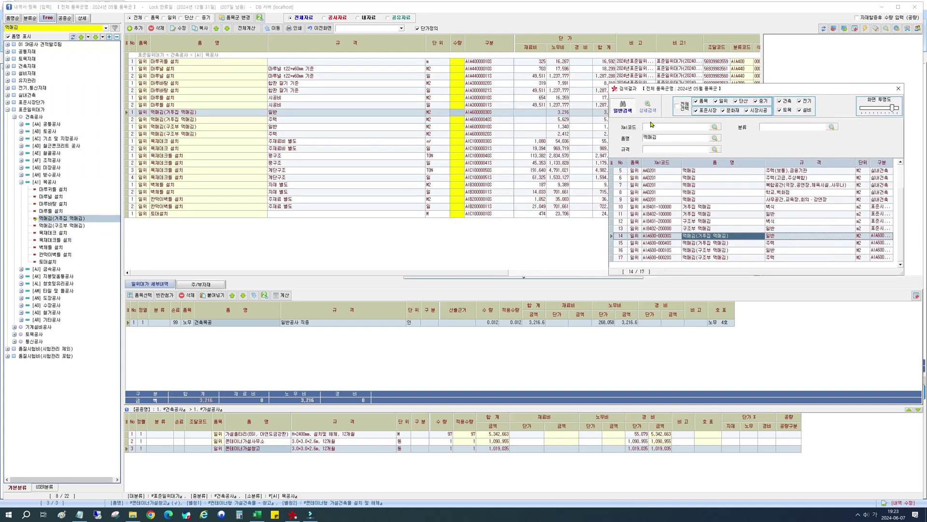
click(453, 114)
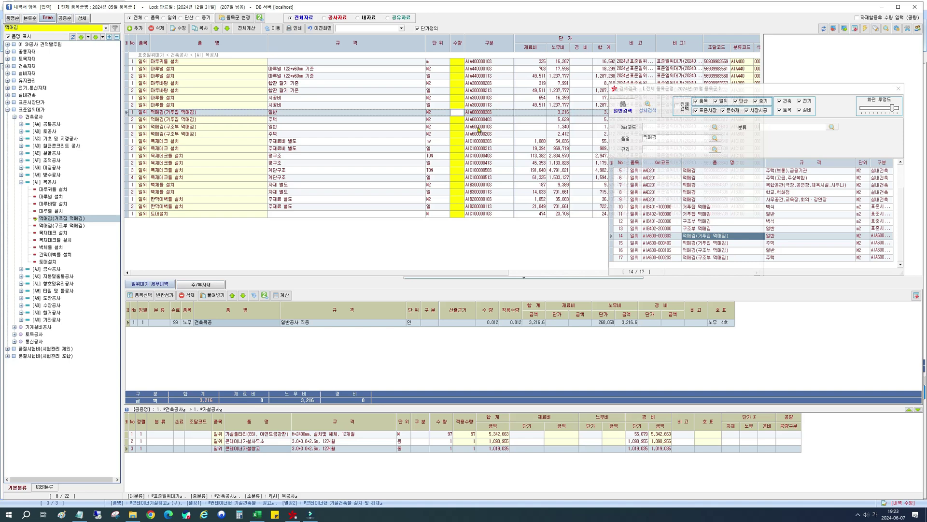
key(Return)
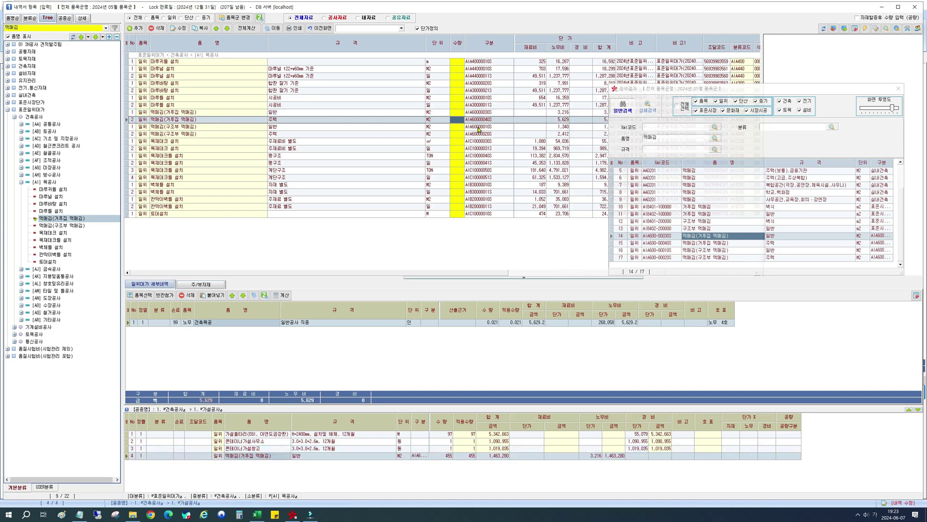
- Add the 표준일위대가 item 먹매김(구조부 먹매김), 일반, with quantity 455 to 가설공사 from the search results
click(704, 252)
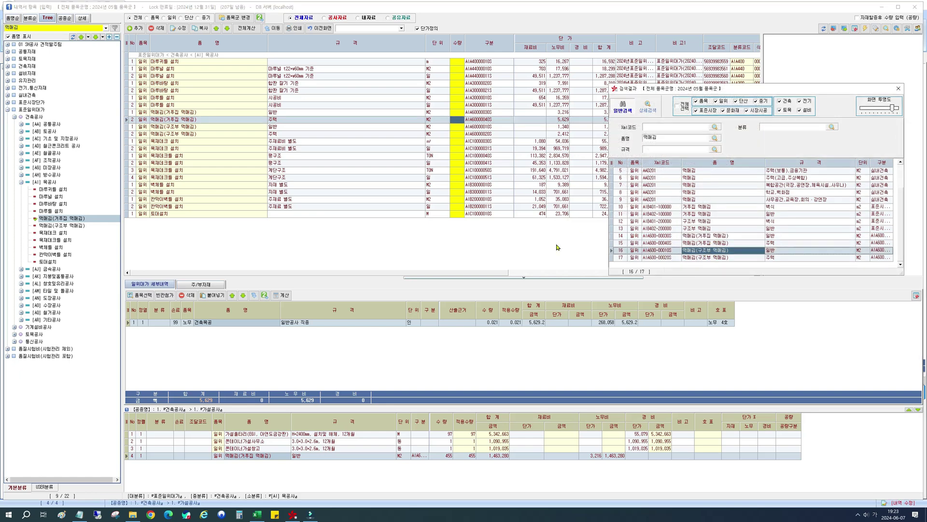
click(460, 129)
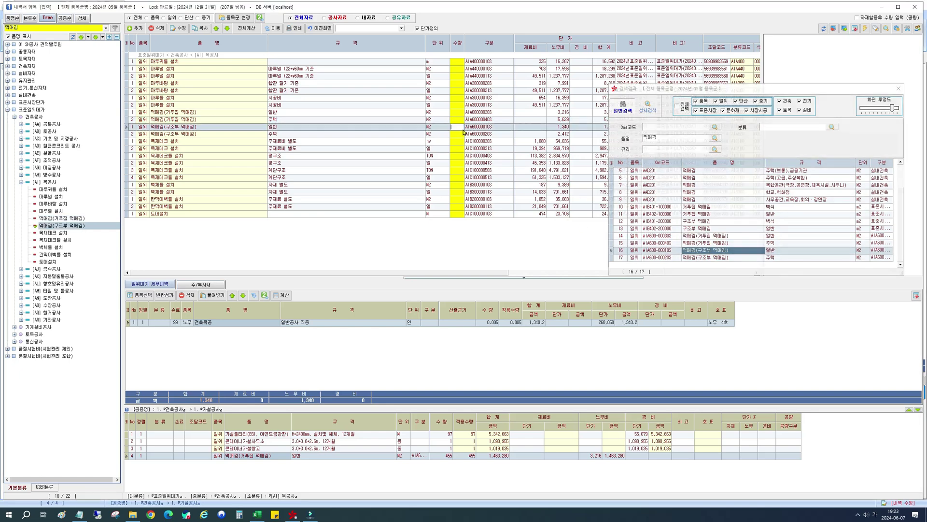
text(455)
key(Return)
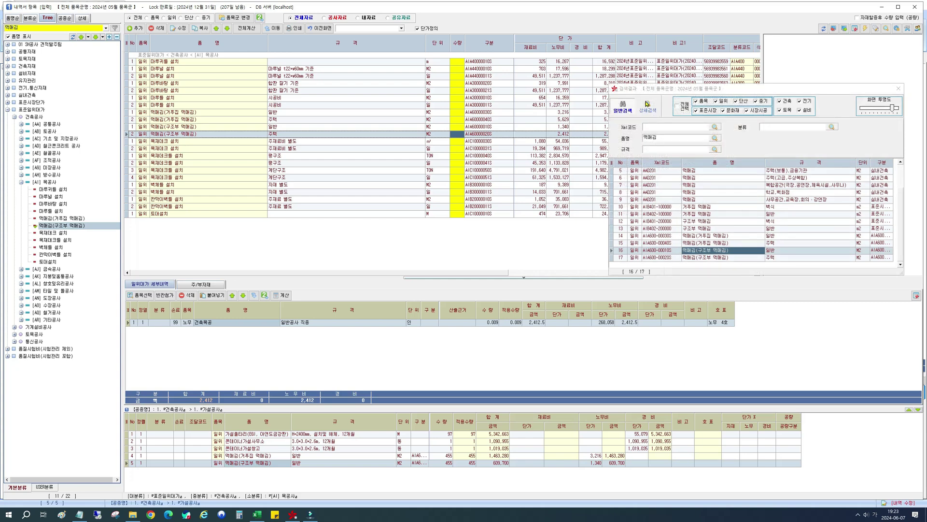
- Switch the search results window to detailed search and review the first condition's field options, keeping 품명 + 규격
click(649, 107)
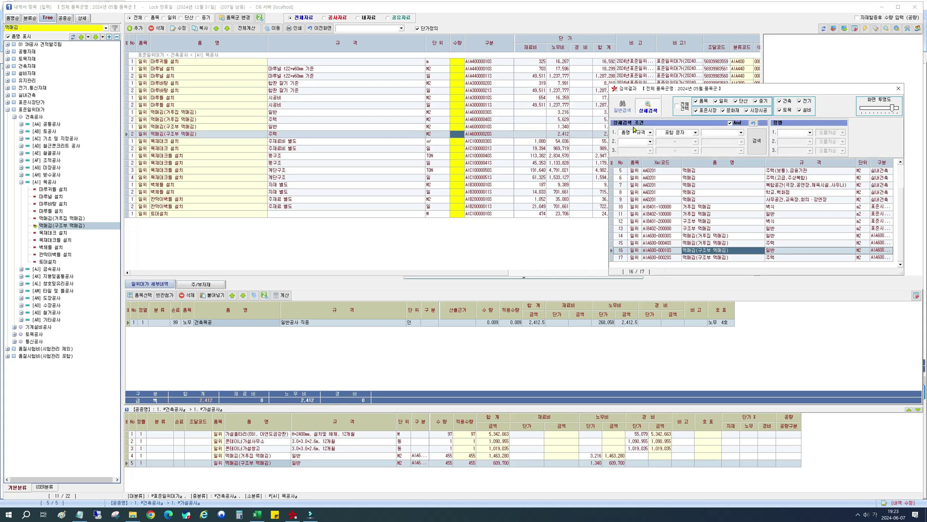
click(626, 114)
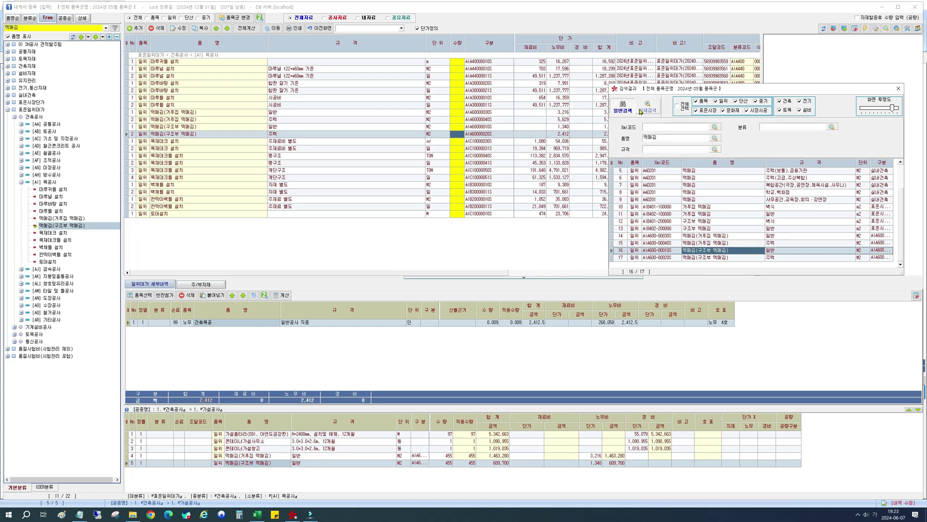
click(643, 112)
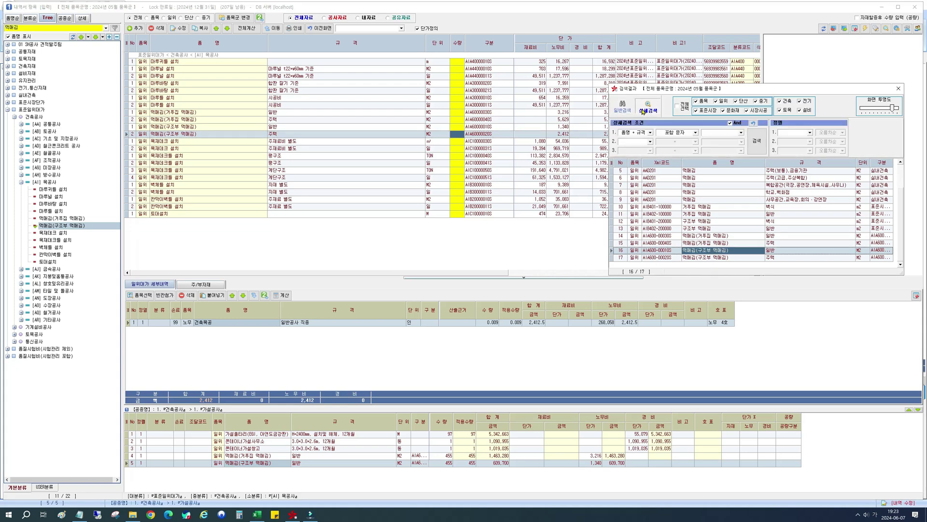
click(647, 135)
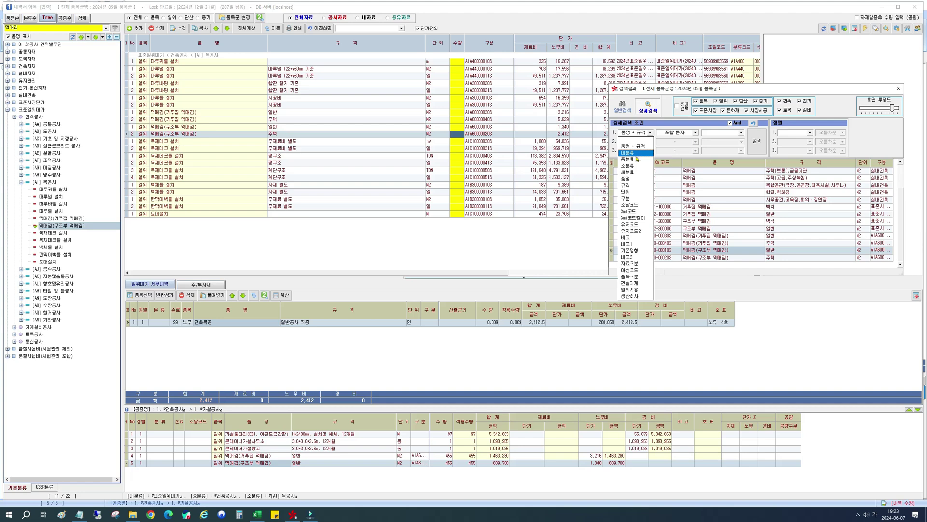
click(54, 28)
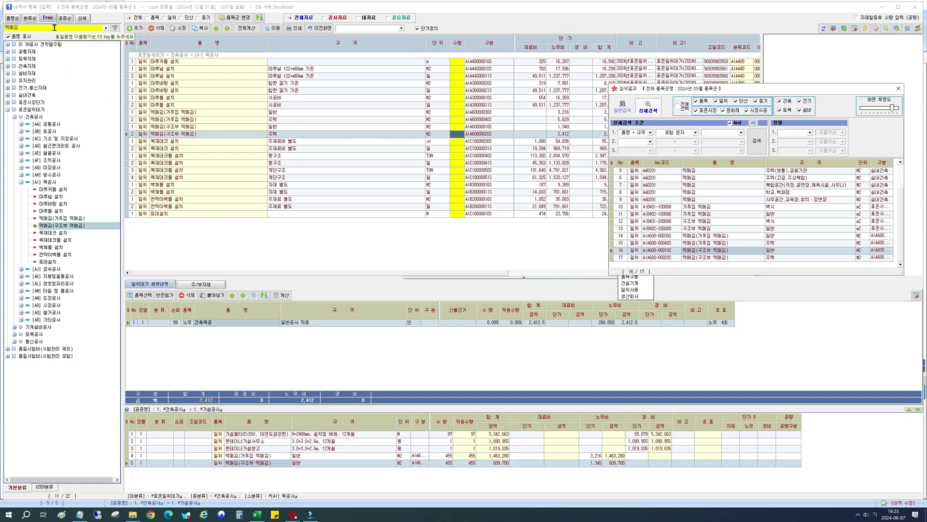
click(650, 133)
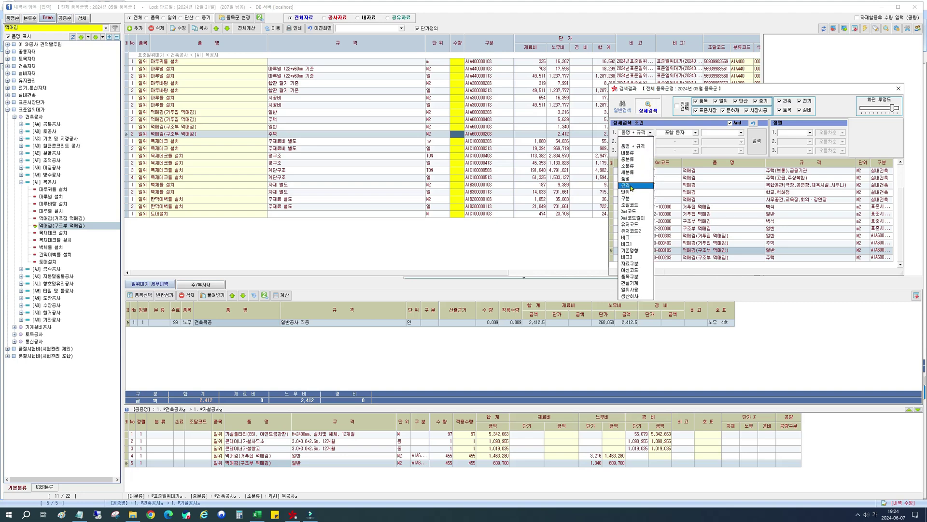
click(638, 145)
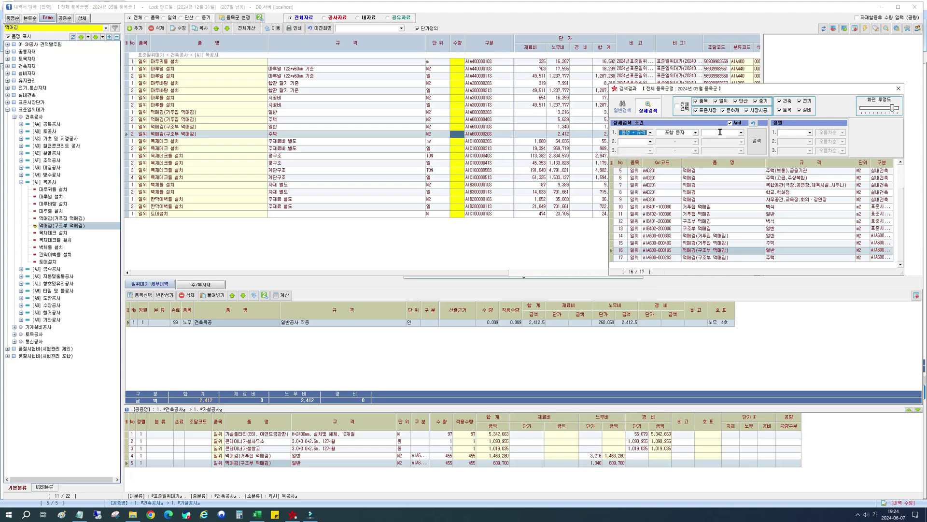
click(720, 131)
- Look up 먹매김 in the item-name list and compare its results under the 품목, 일위 and 전체 filters, ending on 전체
click(13, 19)
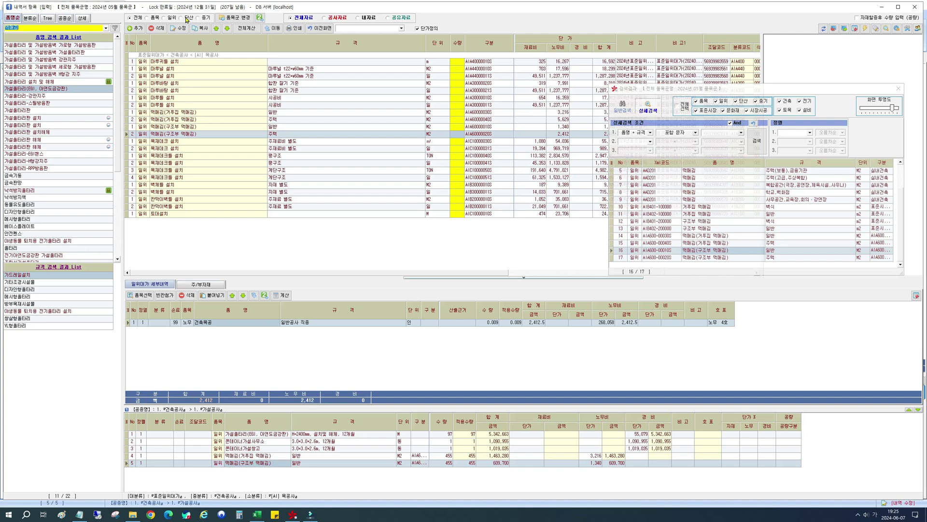
click(148, 18)
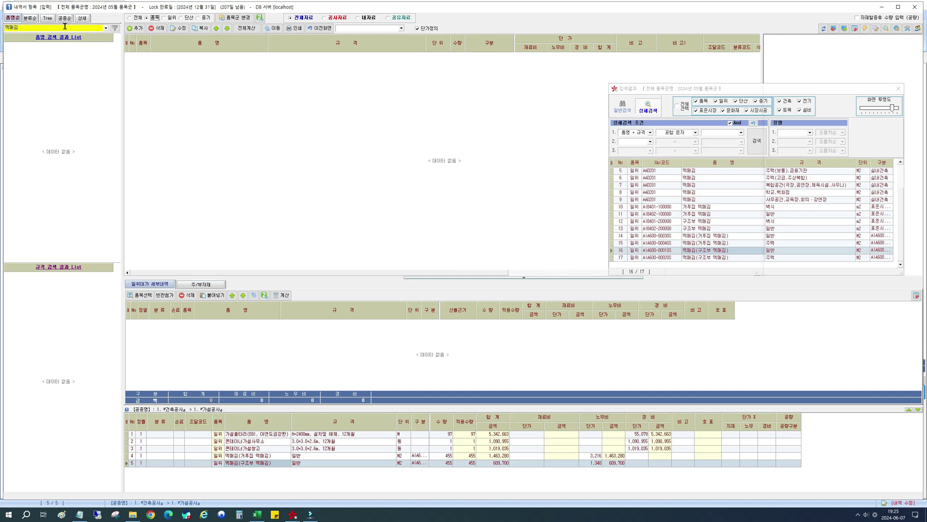
click(132, 19)
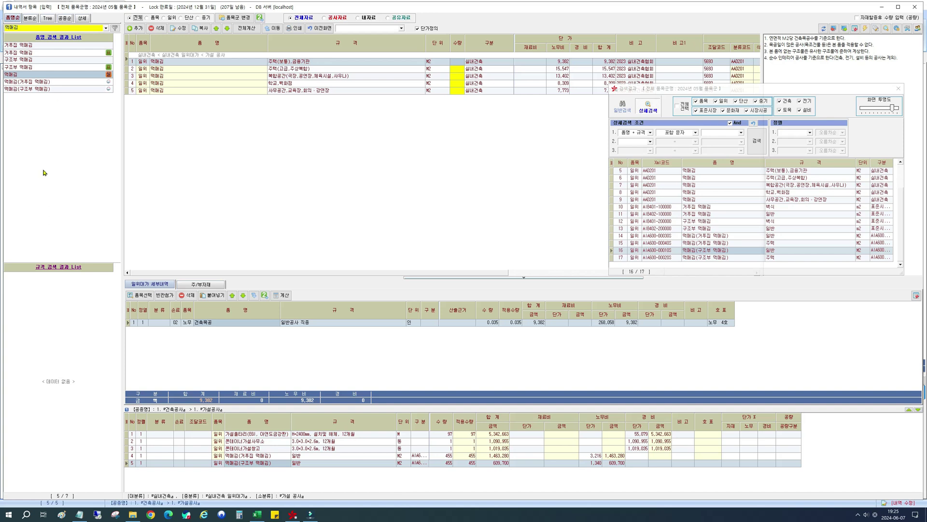
click(155, 17)
click(166, 17)
click(139, 18)
click(148, 18)
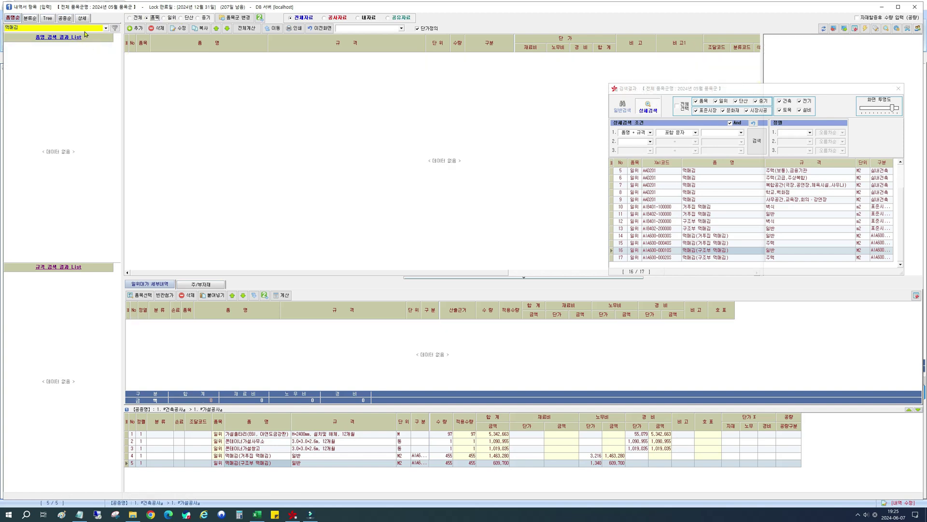
click(167, 18)
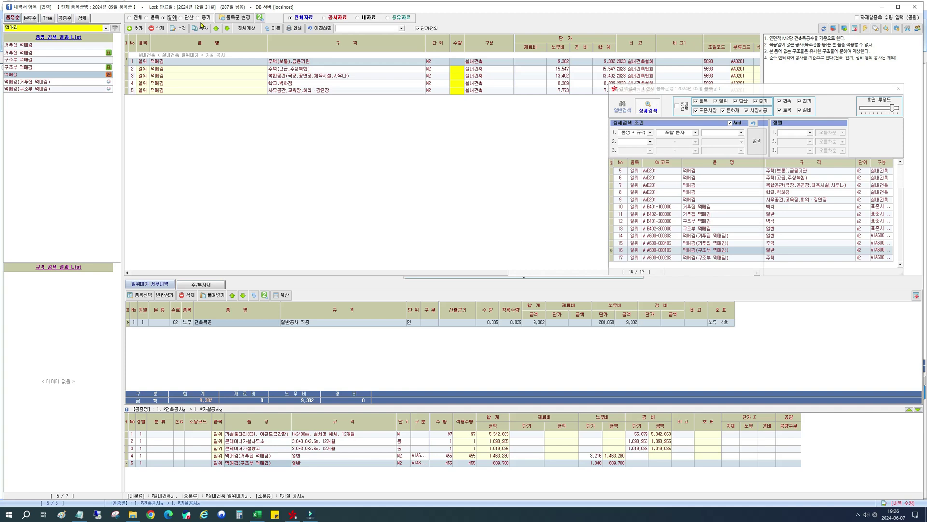
click(138, 18)
click(68, 29)
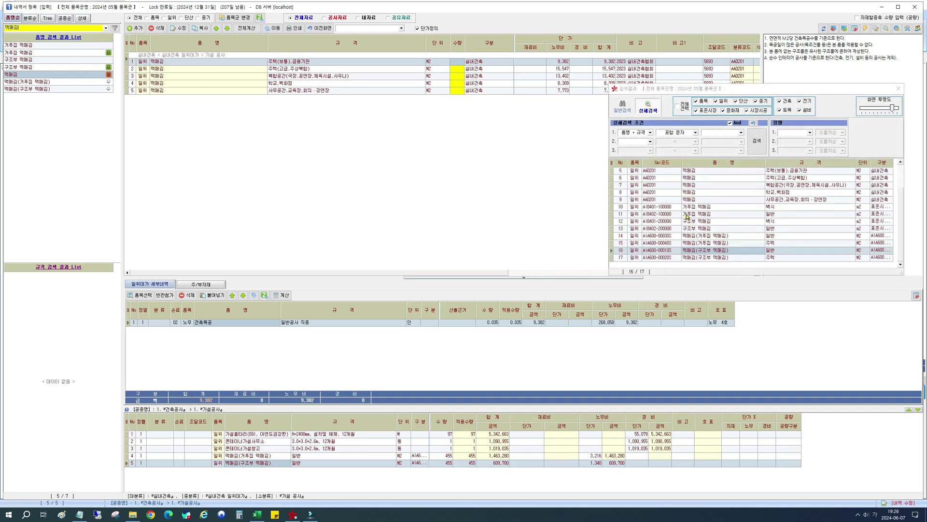
- Locate 먹매김(거푸집 먹매김), 일반, and 먹매김(구조부 먹매김), 일반, in the classification tree from the search results
click(711, 237)
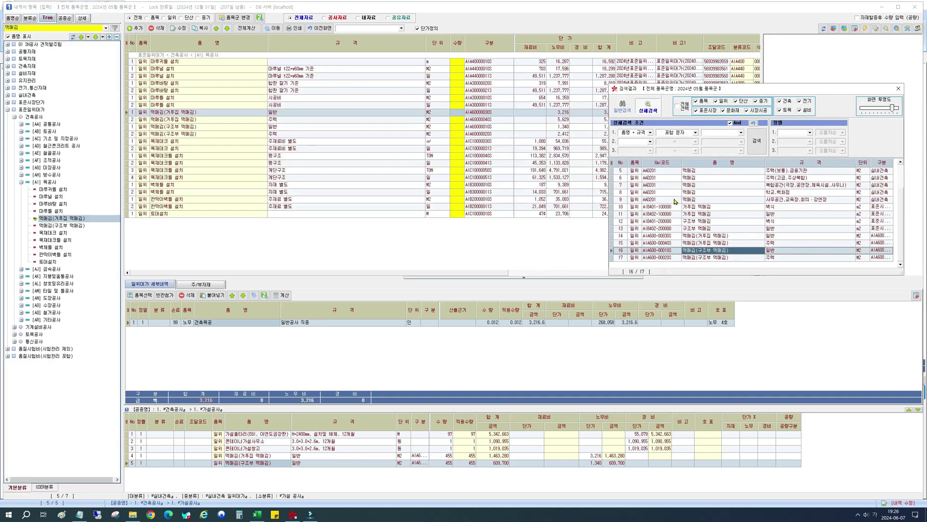
click(648, 250)
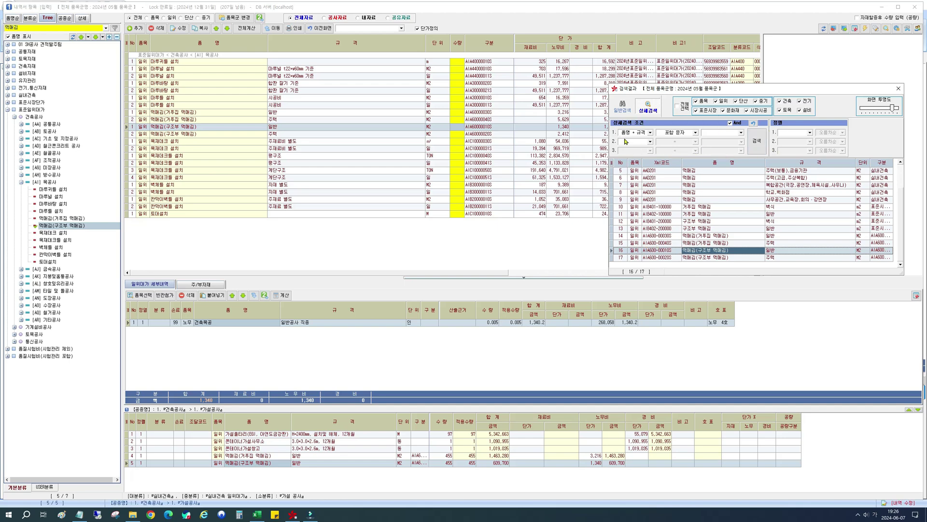
- Open the standalone detailed search conditions window, then move the search results window lower and make it nearly opaque
click(890, 29)
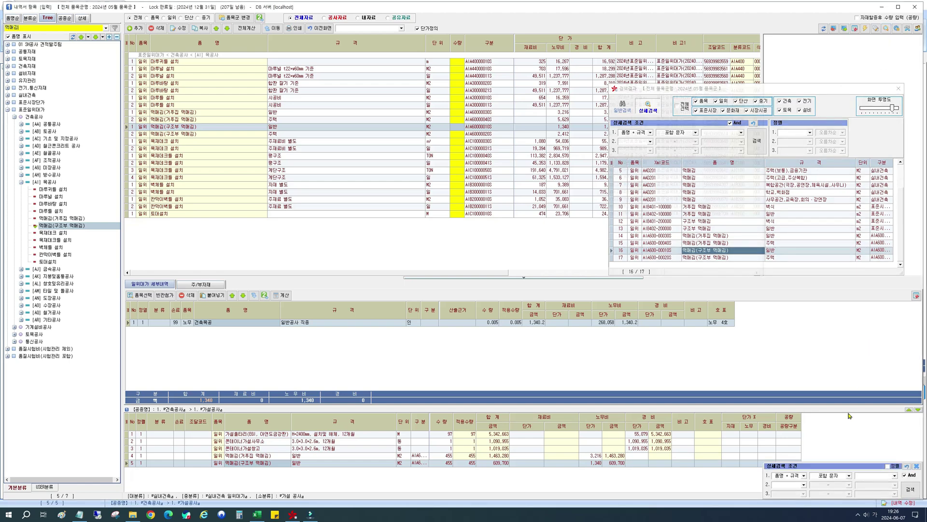
drag(840, 468, 343, 258)
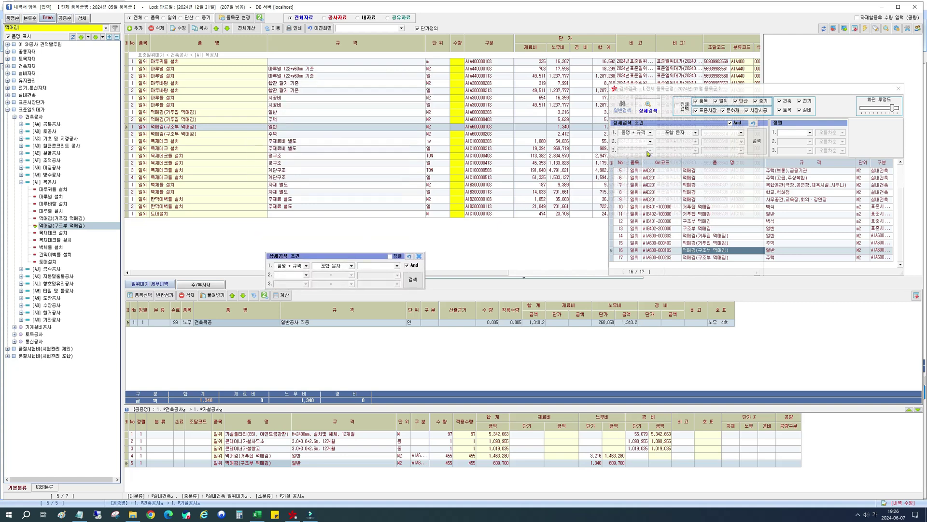
click(731, 92)
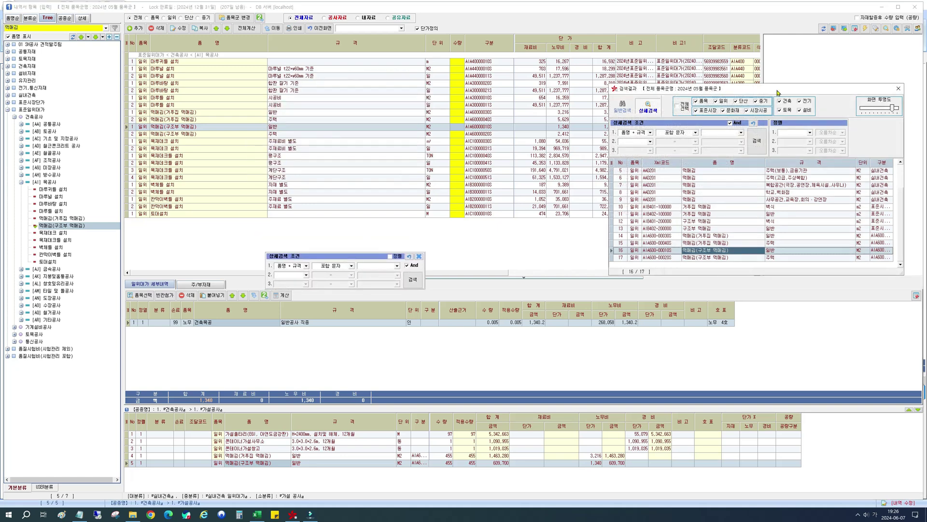
drag(787, 103, 772, 215)
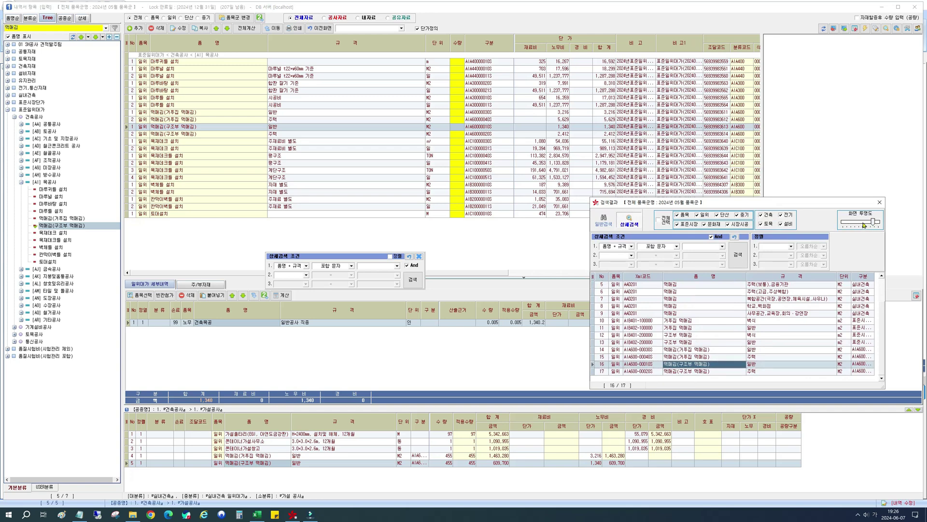
drag(874, 222, 843, 223)
drag(871, 226, 877, 225)
- Position the detailed search conditions window above the search results window
drag(322, 255, 817, 168)
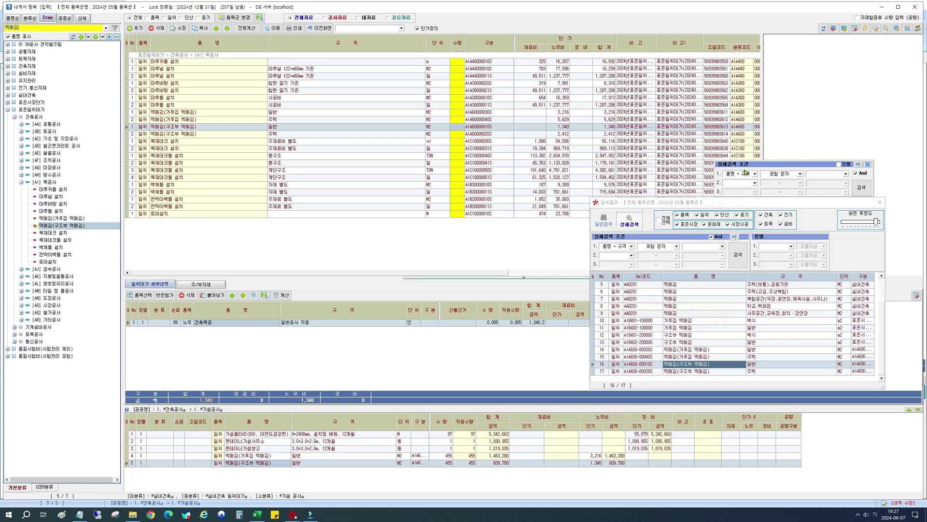
click(689, 246)
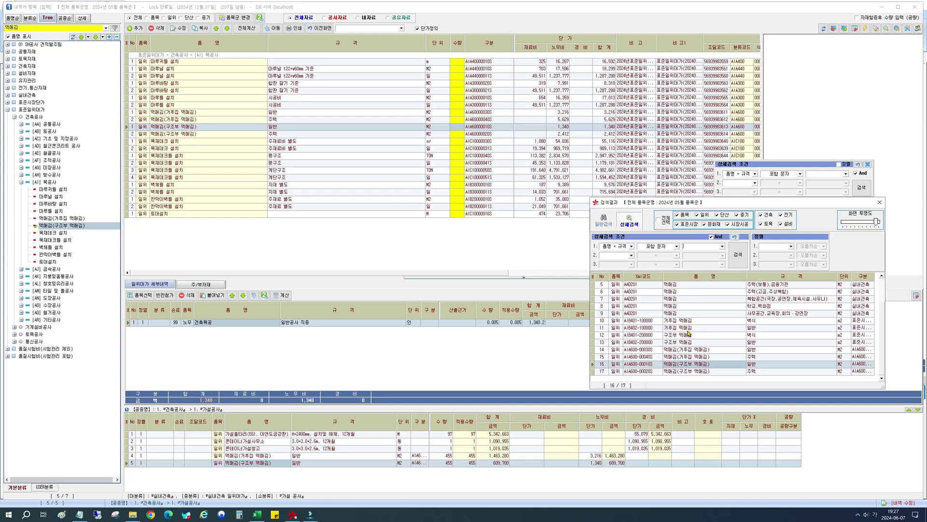
drag(779, 164, 770, 126)
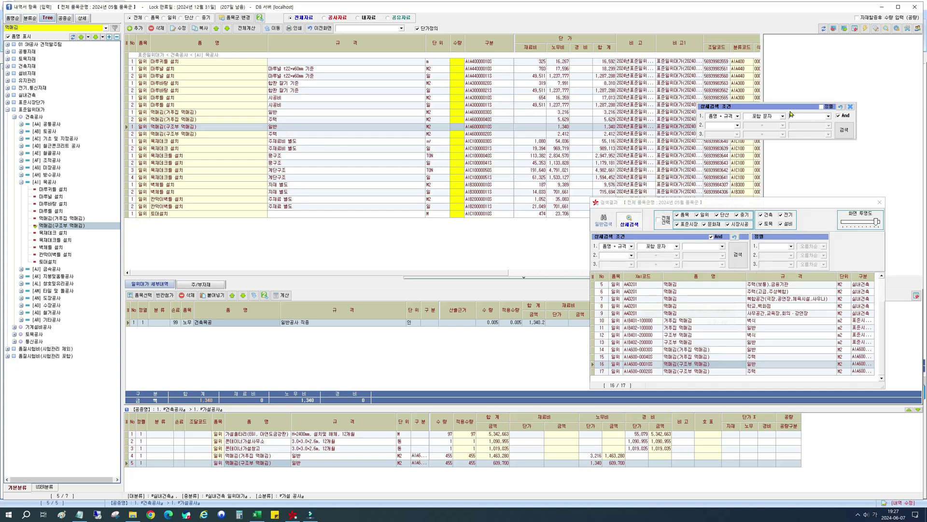
drag(790, 108, 757, 110)
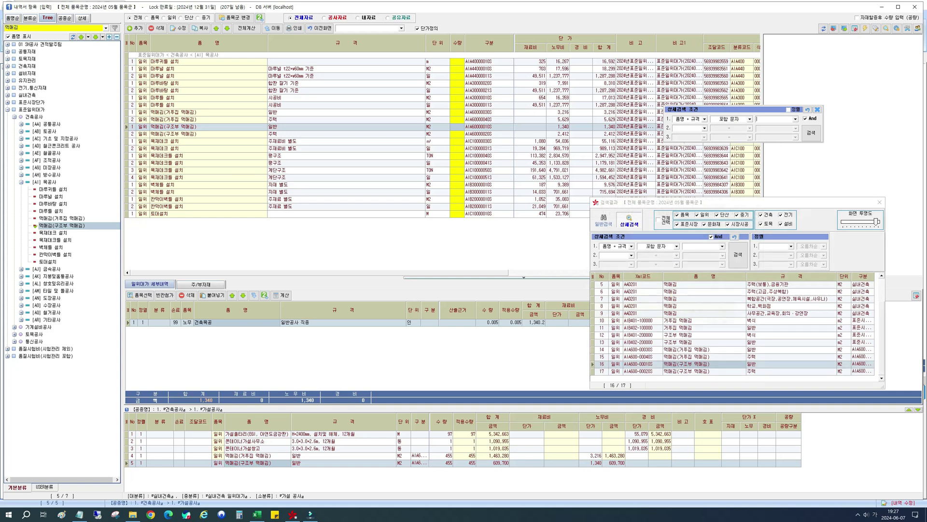
- Make 토공사 the active work category, shifting the item database window aside to reach the estimate tree and back again
click(287, 243)
drag(140, 9, 240, 12)
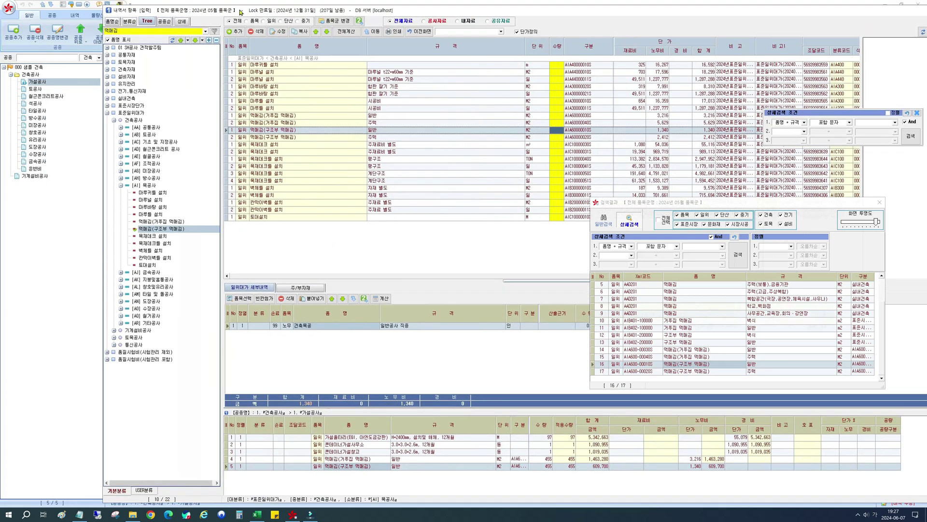
click(35, 88)
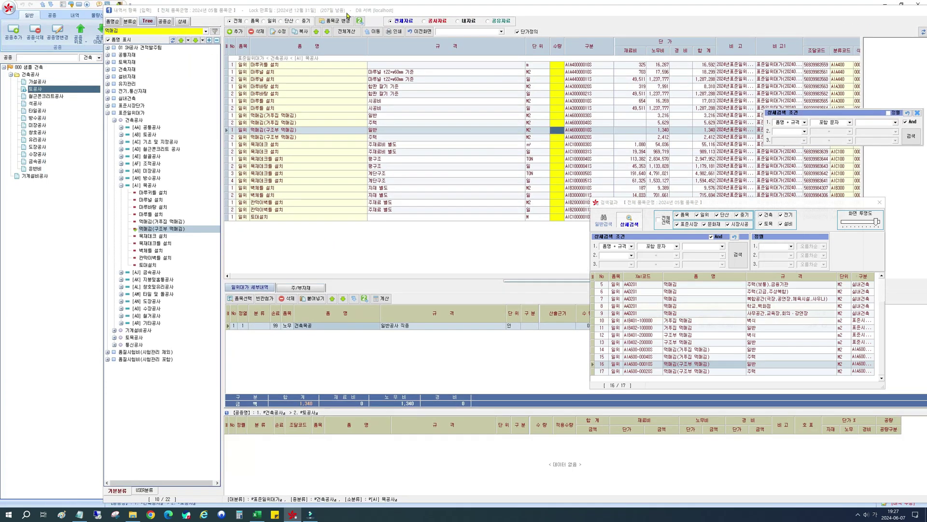
drag(314, 11, 210, 8)
key(alt+Tab)
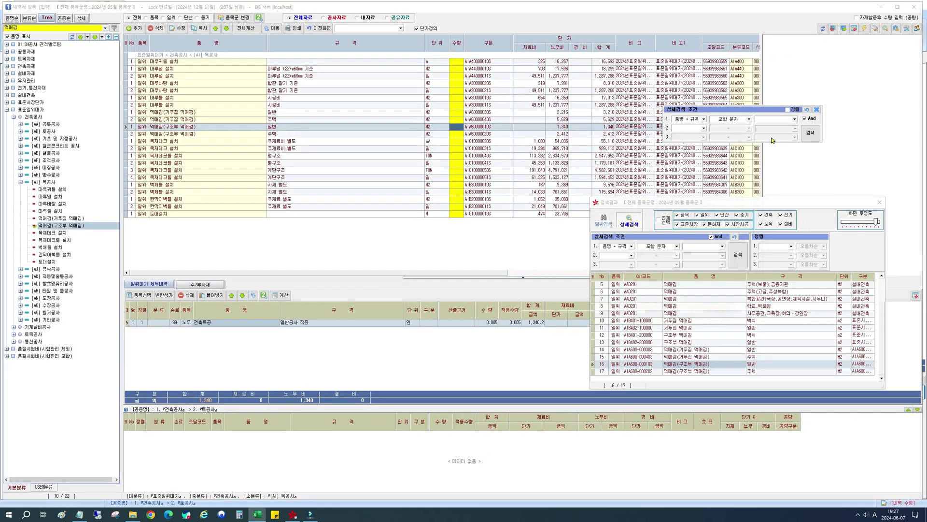
- Close the search results window and run a detailed search for items whose 품명 + 규격 contains 터파기
click(764, 119)
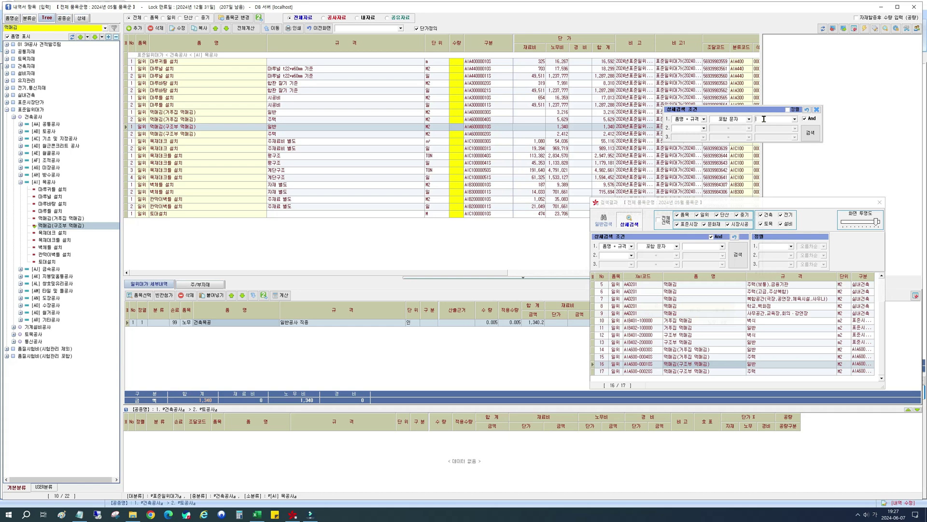
click(880, 202)
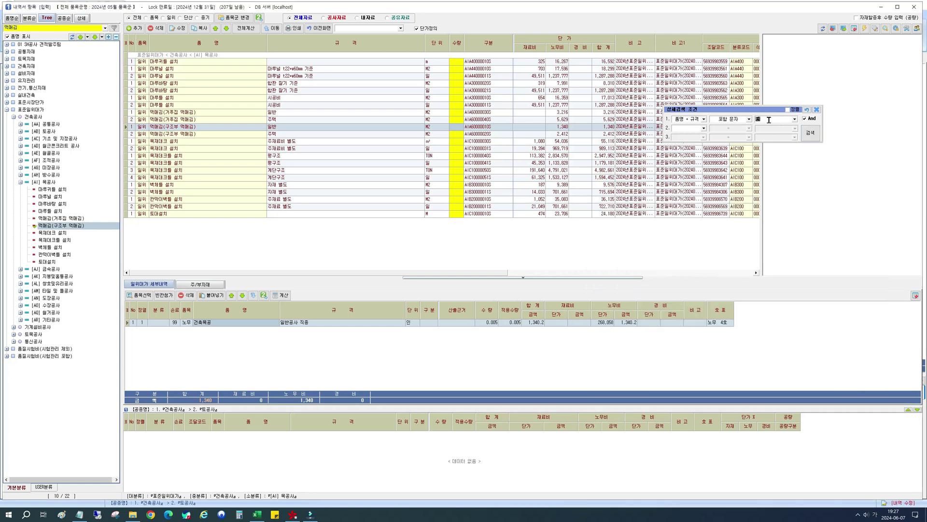
text(터파기)
key(Return)
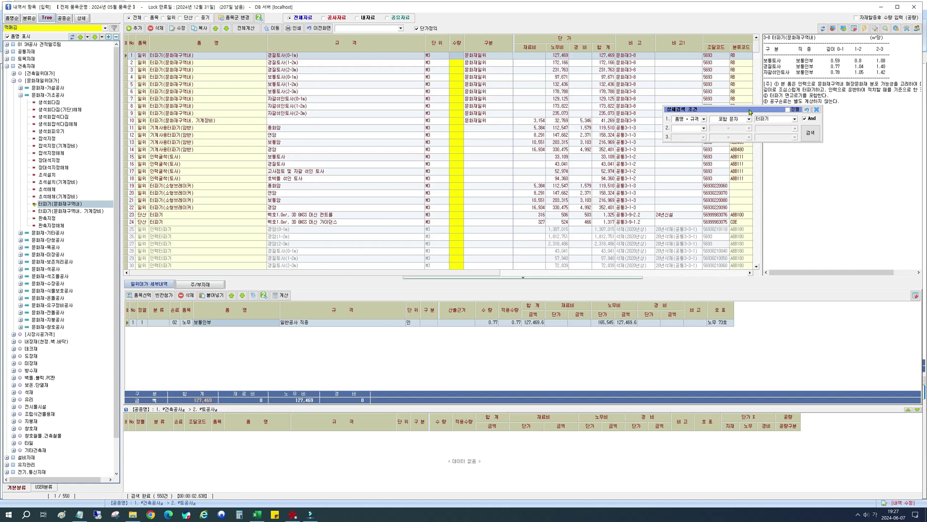
- Move the search conditions window off the results and select 터파기(기계+인력) with specification 보통, 백호(1.0㎥) 70%+인력30%, 사질토
drag(750, 112, 715, 352)
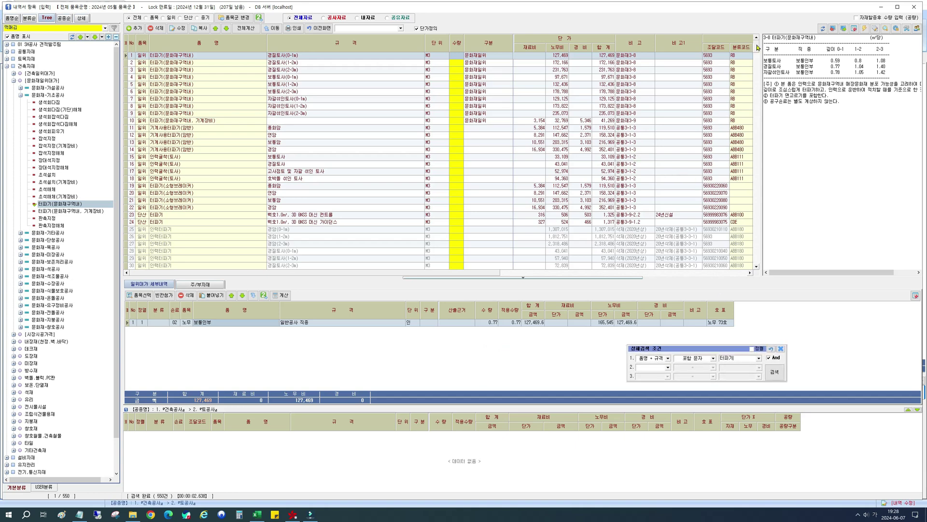
drag(759, 49, 758, 120)
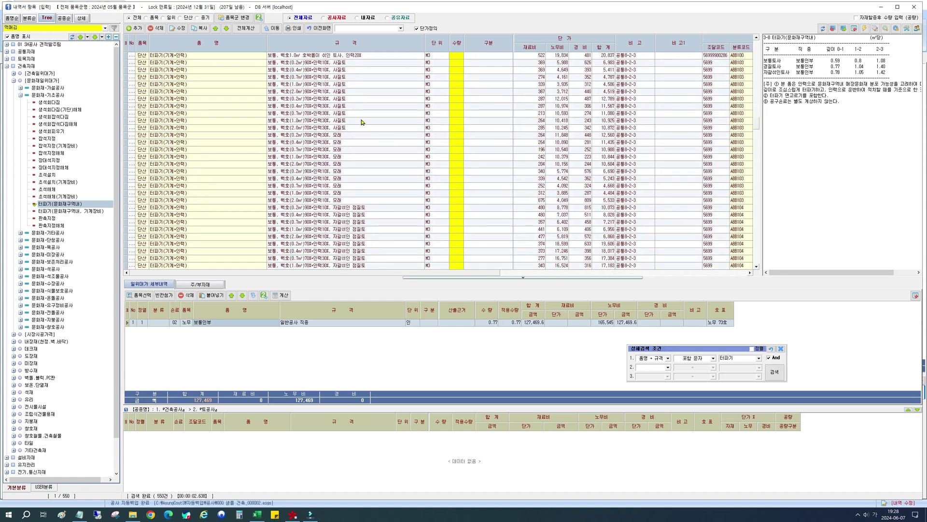
click(362, 121)
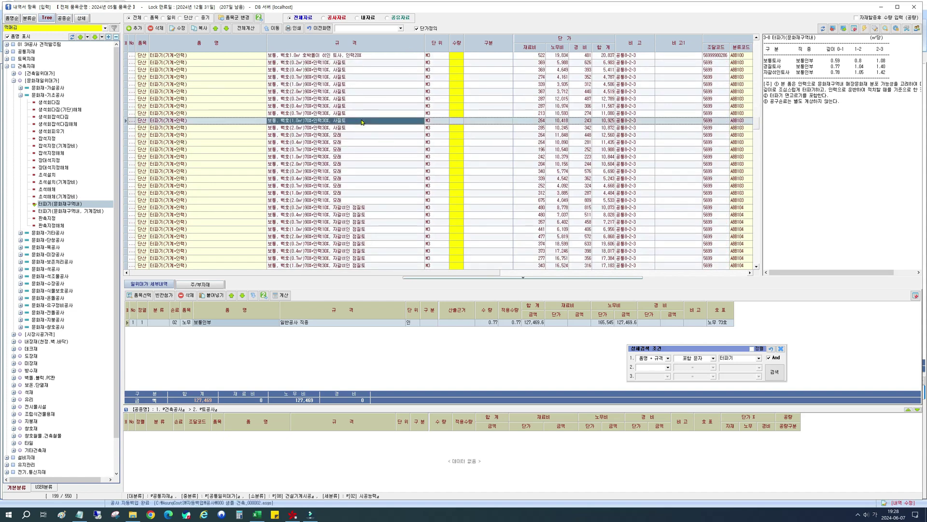
- Narrow the 터파기 results to items containing 인력10%, with the search conditions window moved out of the way
click(354, 28)
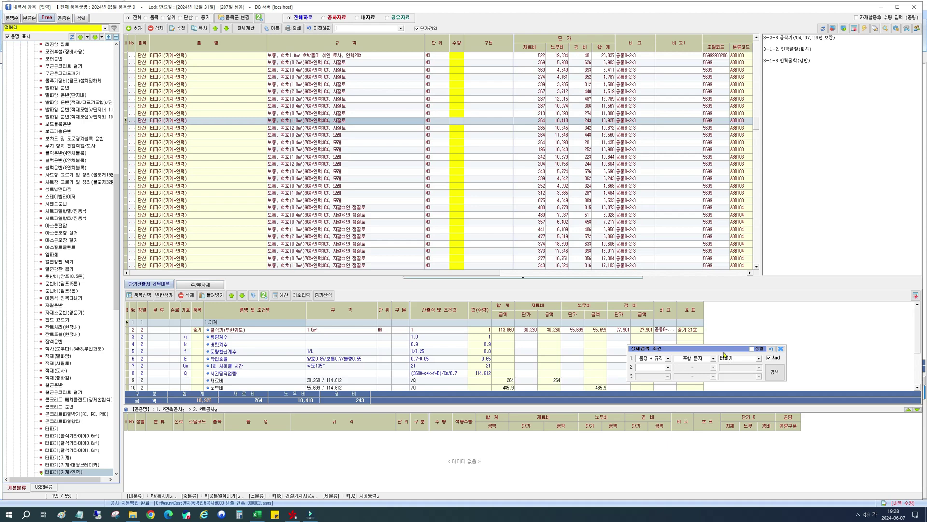
drag(722, 350, 630, 162)
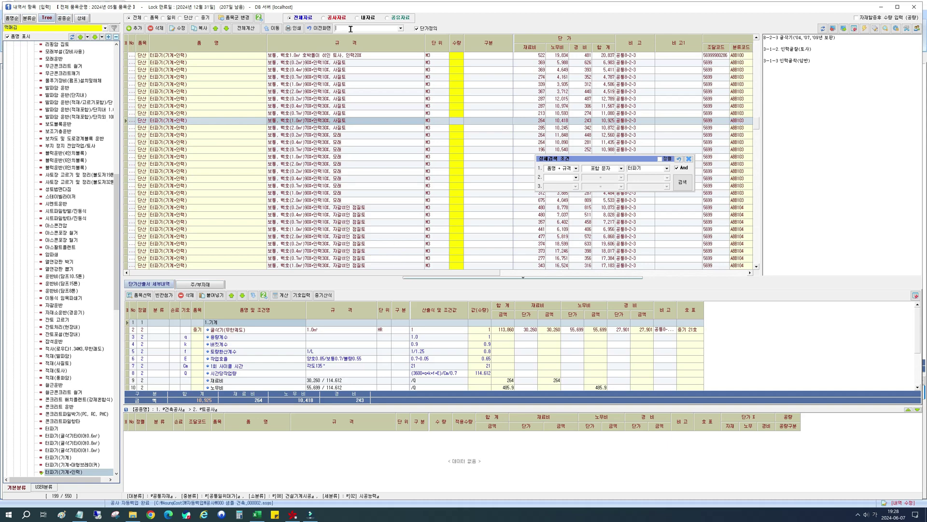
text(인력10%)
key(Return)
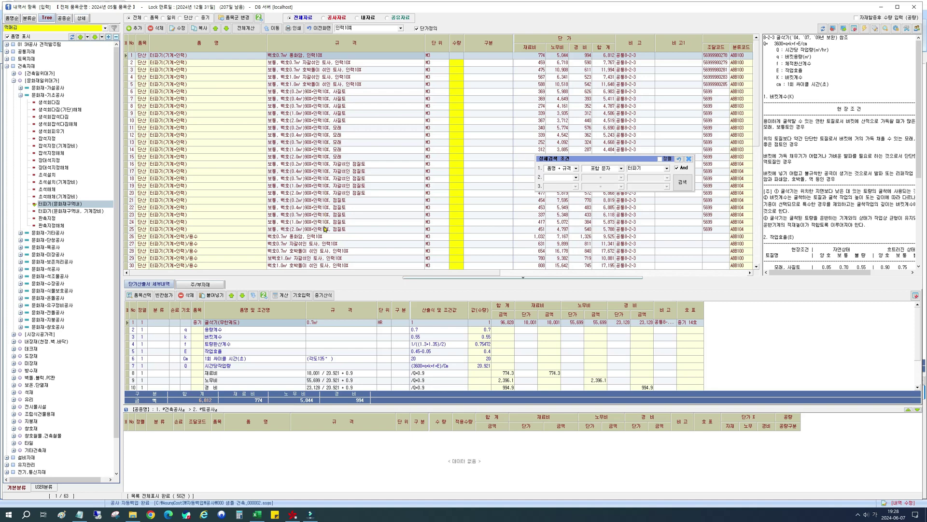
- Add 터파기(기계+인력) with specification 보통, 백호(0.7㎥)90%+인력10%, 사질토 to 토공사 with quantity 100
click(328, 105)
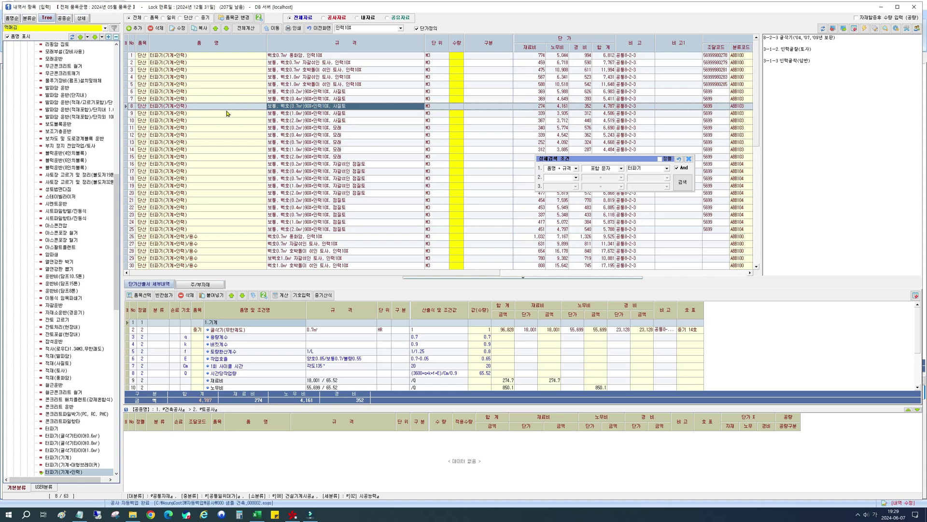
click(450, 107)
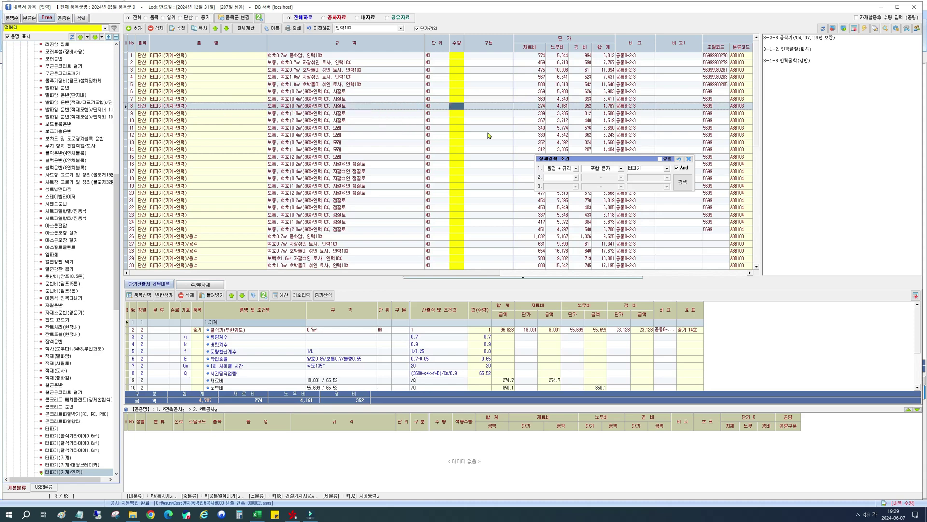
text(100)
key(Return)
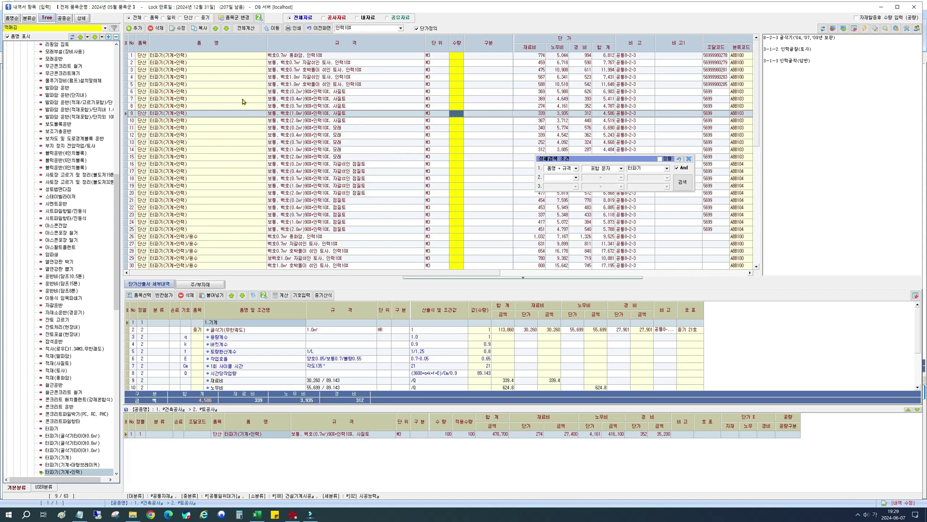
- Clear the 인력10% specification filter and run a detailed search for items whose 품명 + 규격 contains 잔토처리
click(366, 28)
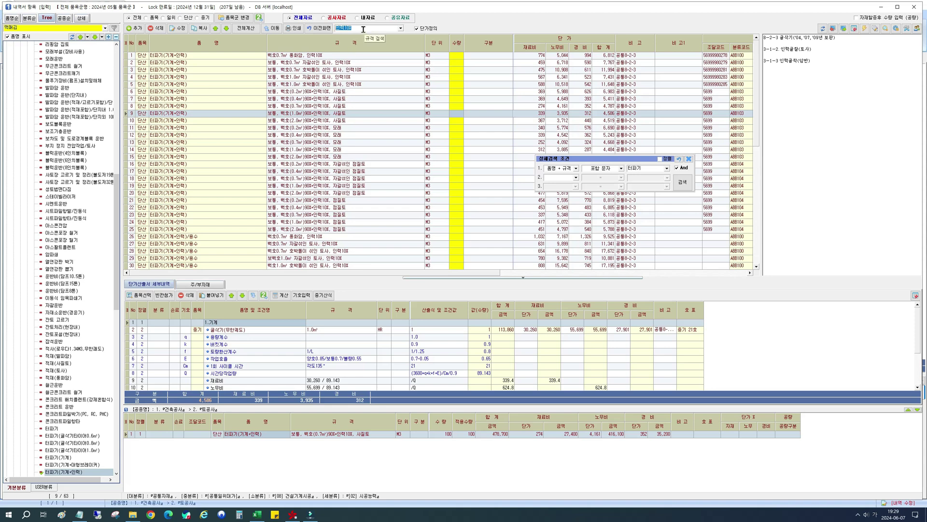
key(Delete)
drag(643, 170, 609, 169)
text(잔토처리)
key(Return)
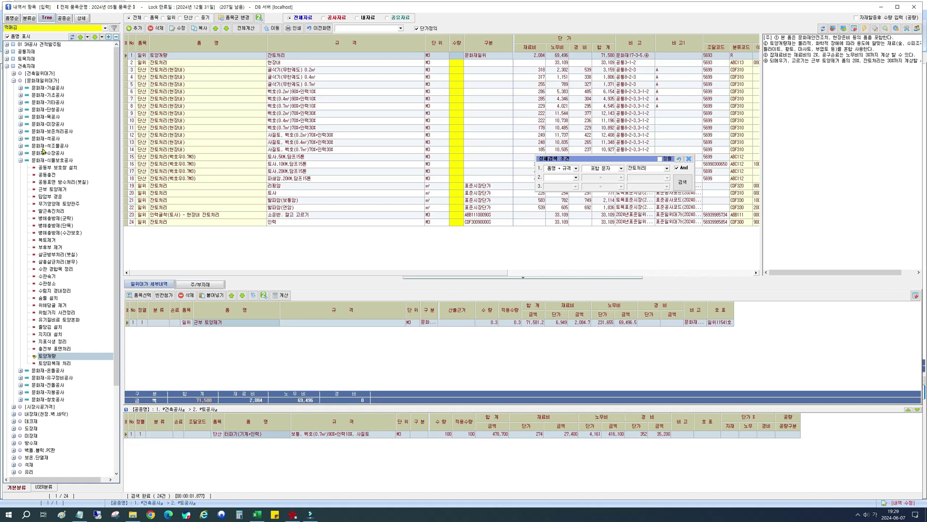
- Add the 잔토처리 item with specification 현장내 to 토공사 with quantity 422, keeping the item list in Tree view
click(12, 19)
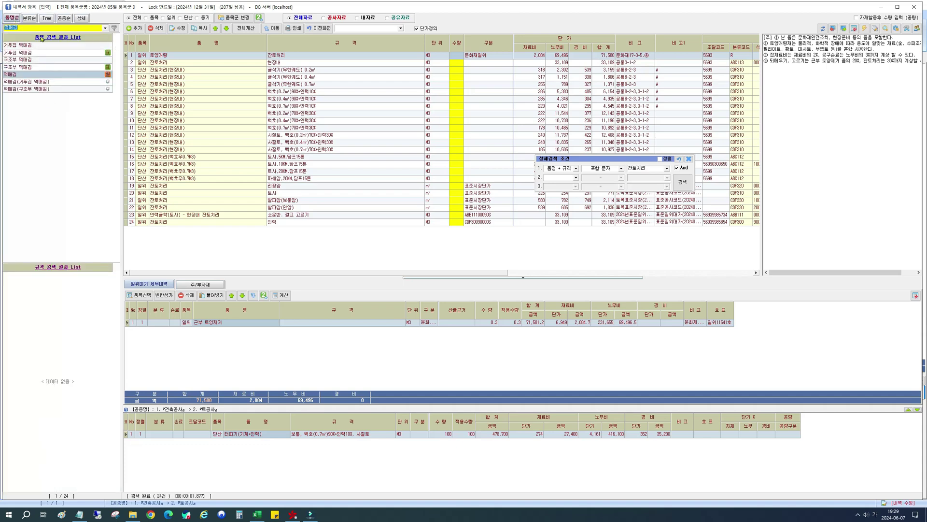
click(47, 19)
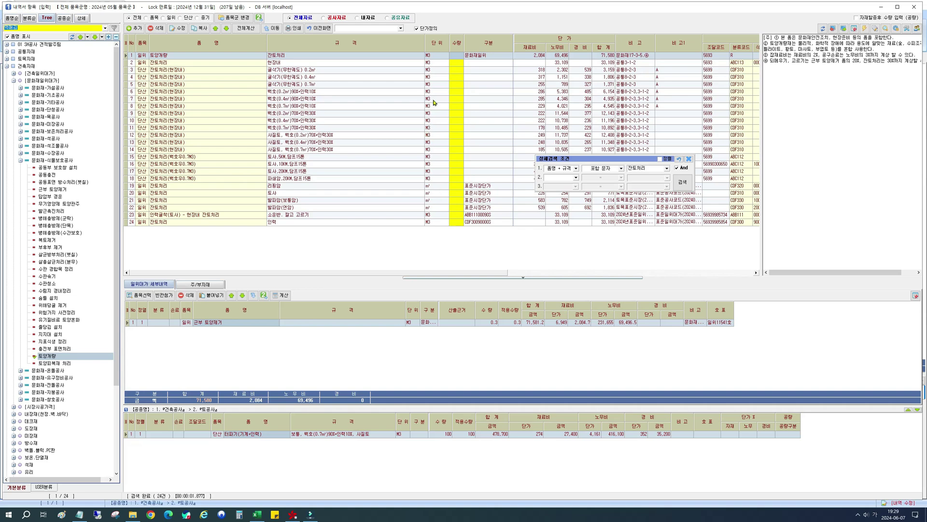
click(457, 64)
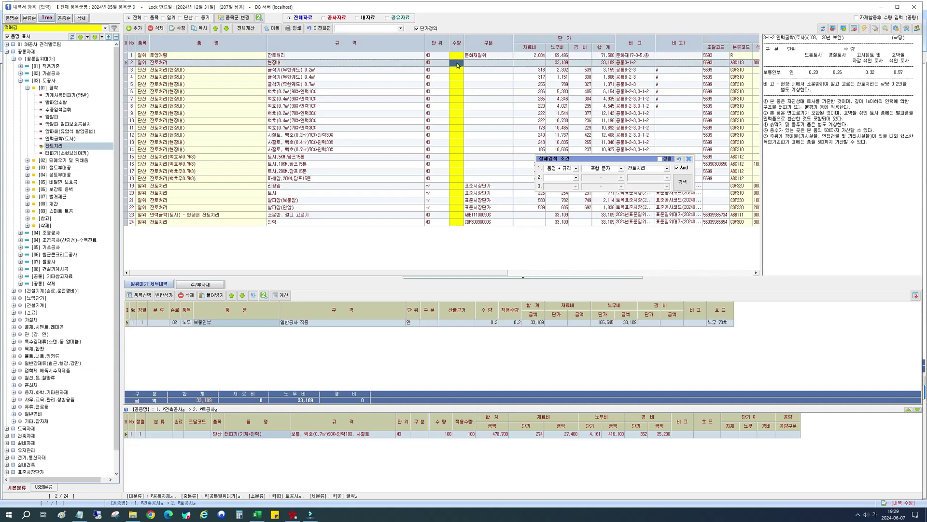
text(422)
key(Return)
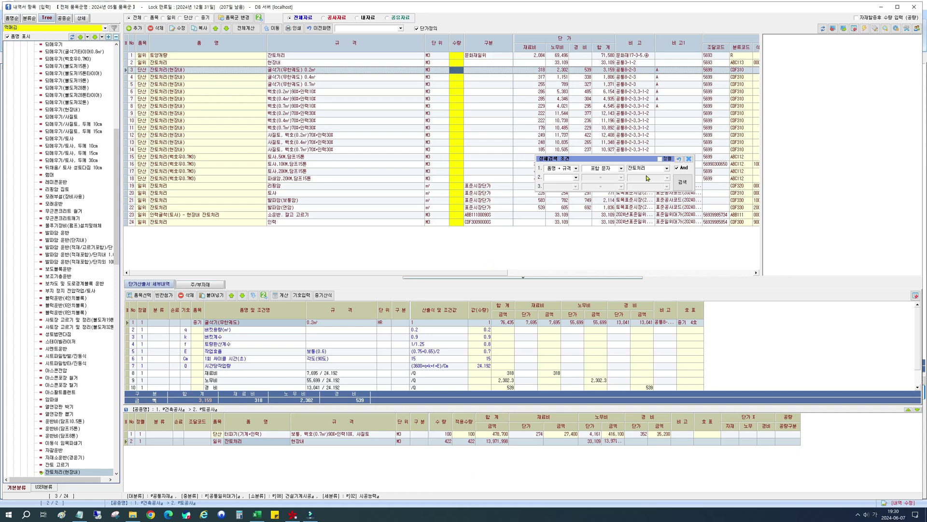
- Run a detailed search for 되메우고 and add 되메우고다지기 (백호0.7M3+램머80KG)다짐15CM with quantity 80 under the name 되메우고다지기
click(625, 168)
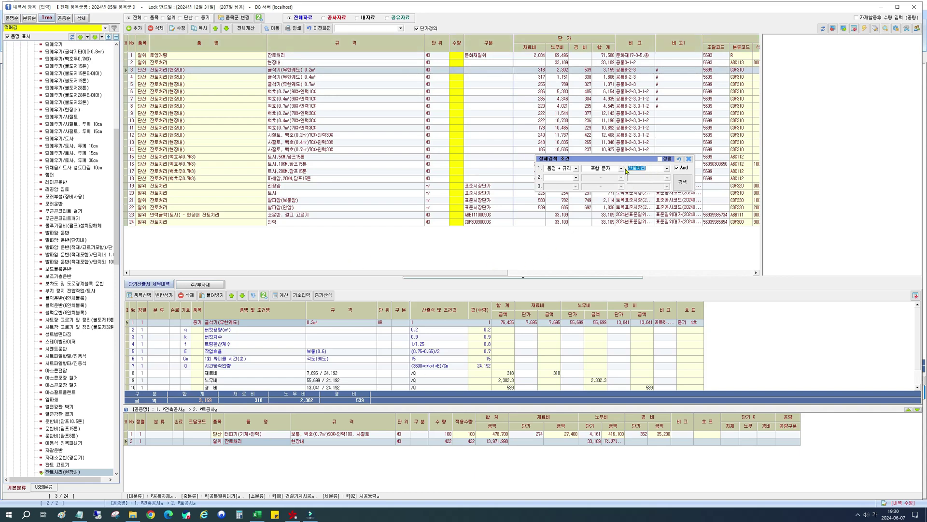
text(되메우고)
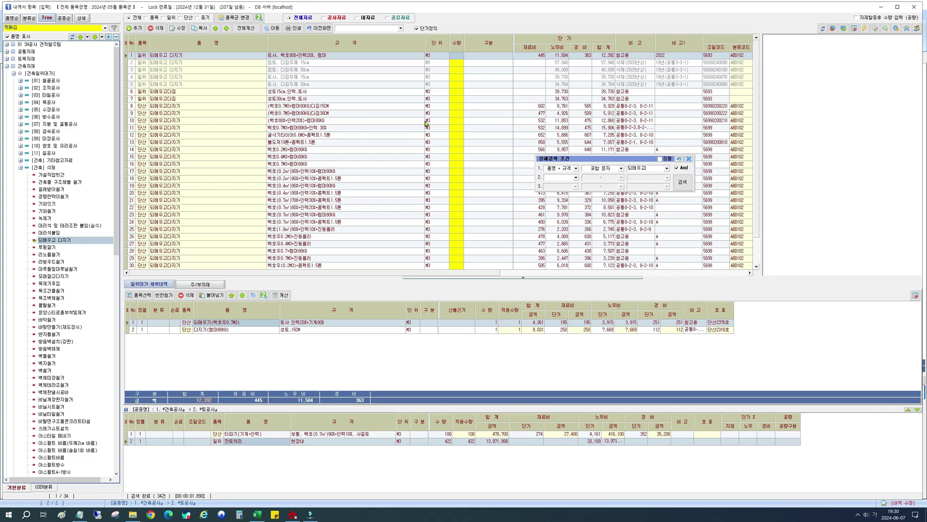
click(465, 94)
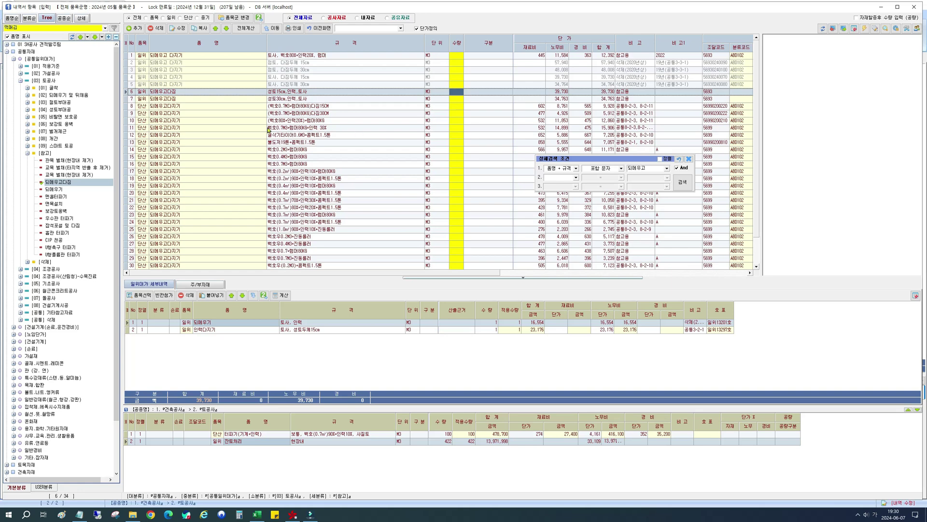
click(376, 116)
key(Up)
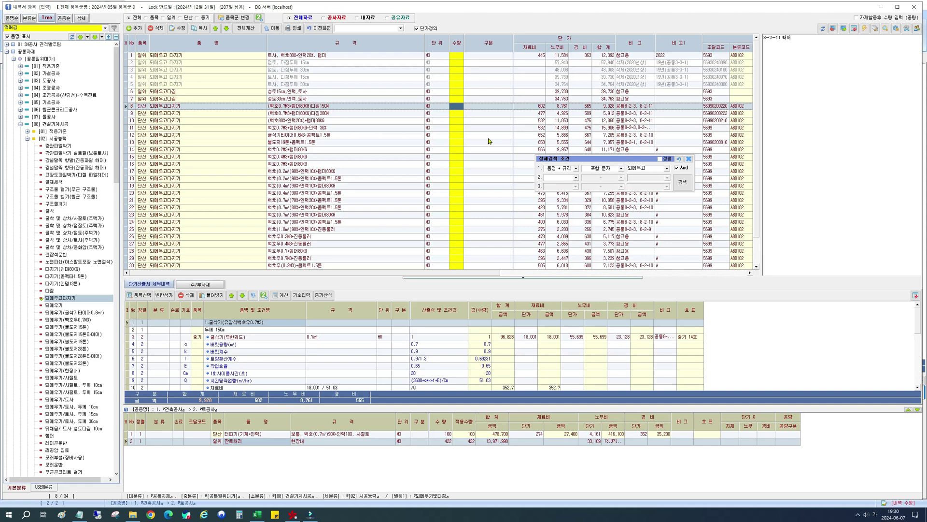
text(80)
key(Return)
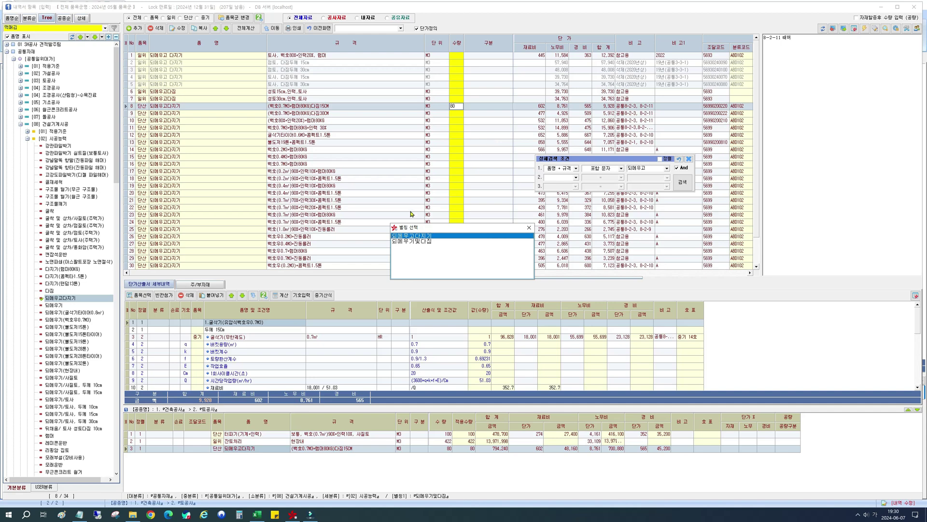
key(Return)
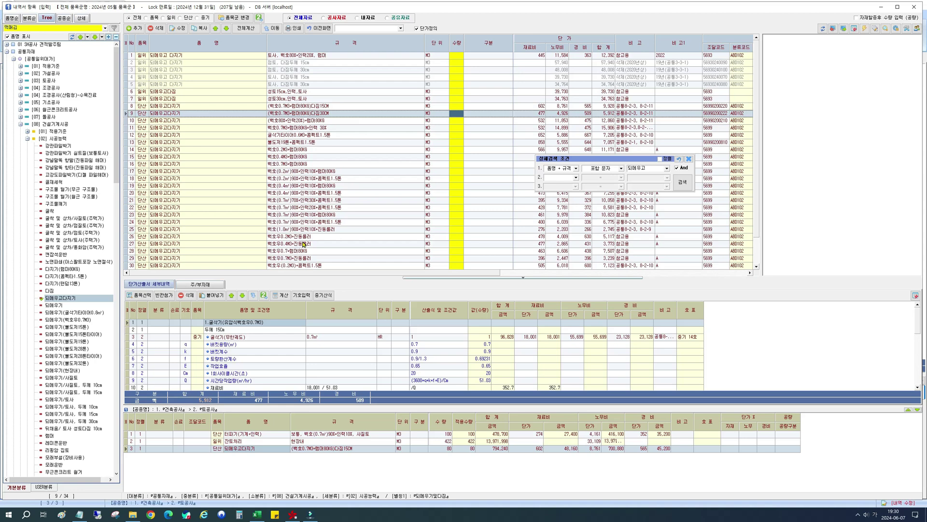
- Examine the items grouped by work category, viewing the entries for 콘테이너가설사무소, 구조부 먹매김 and 가설울타리-EGI휀스
click(64, 19)
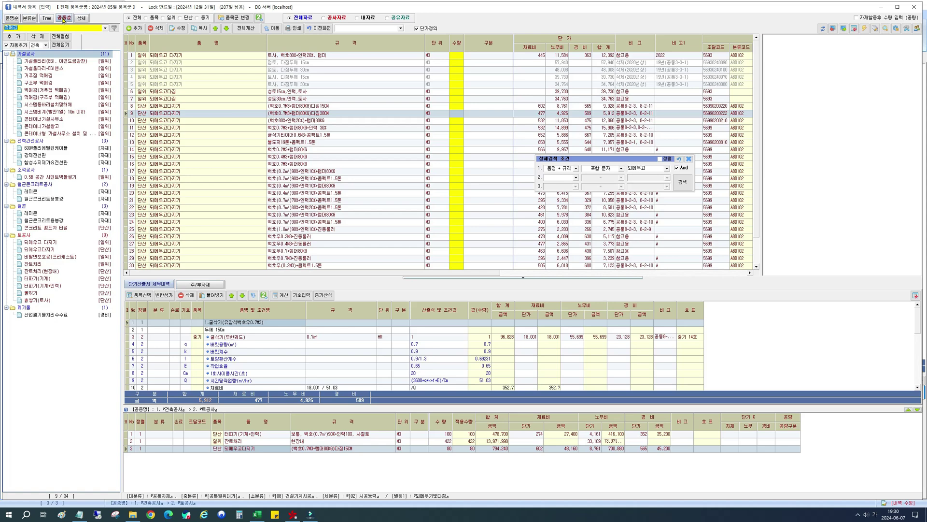
click(63, 21)
click(11, 22)
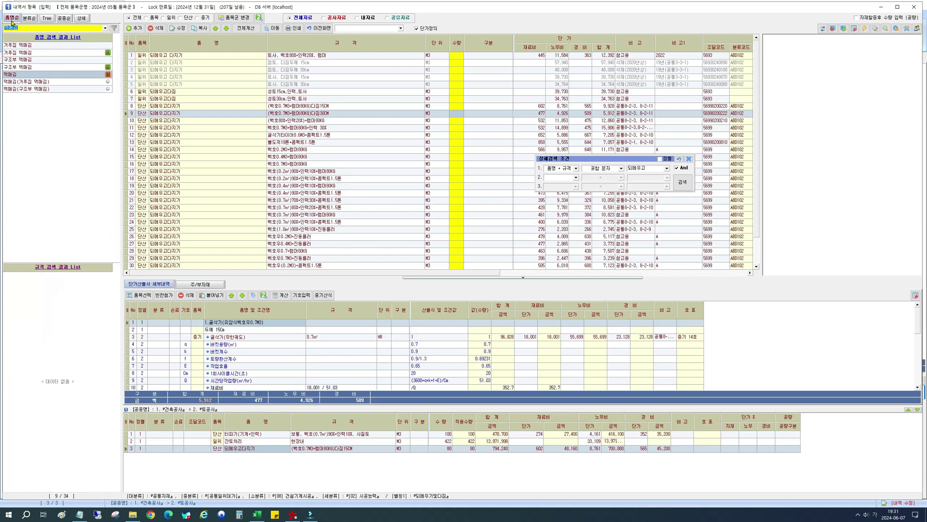
click(19, 27)
click(64, 18)
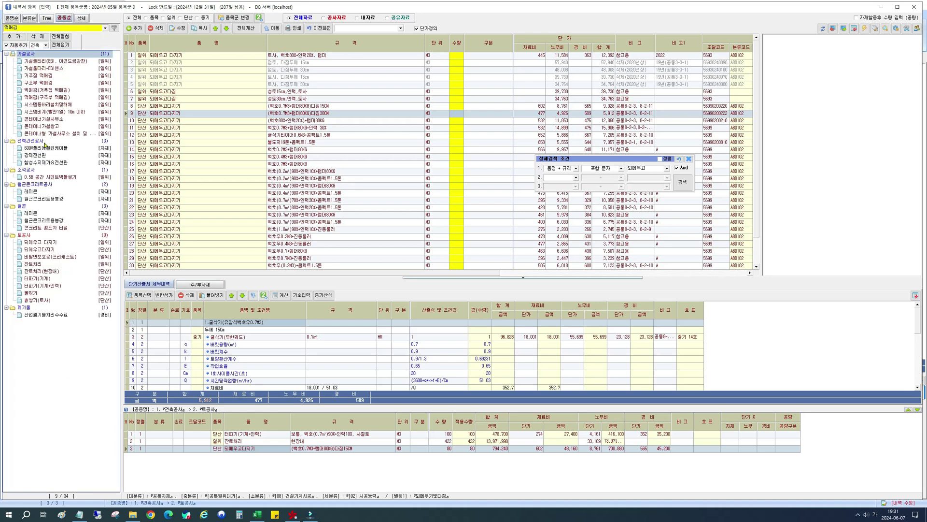
click(44, 119)
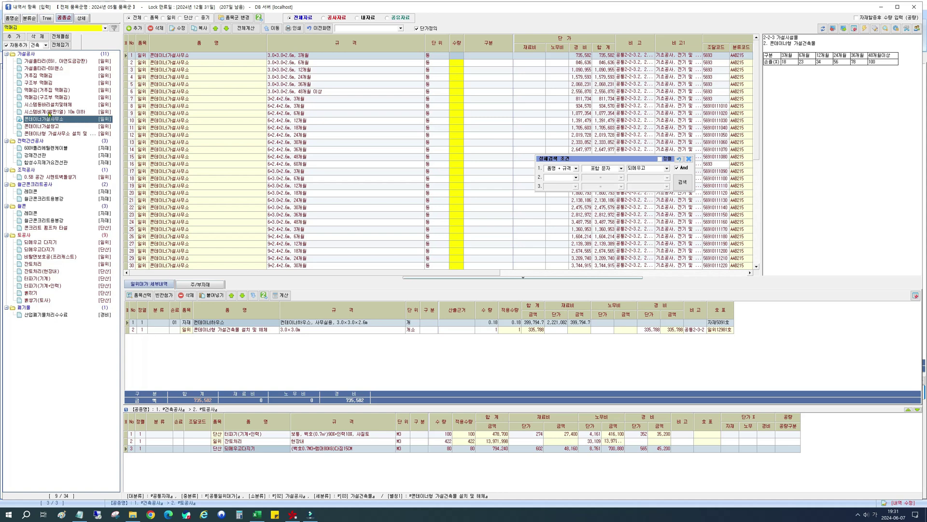
click(80, 83)
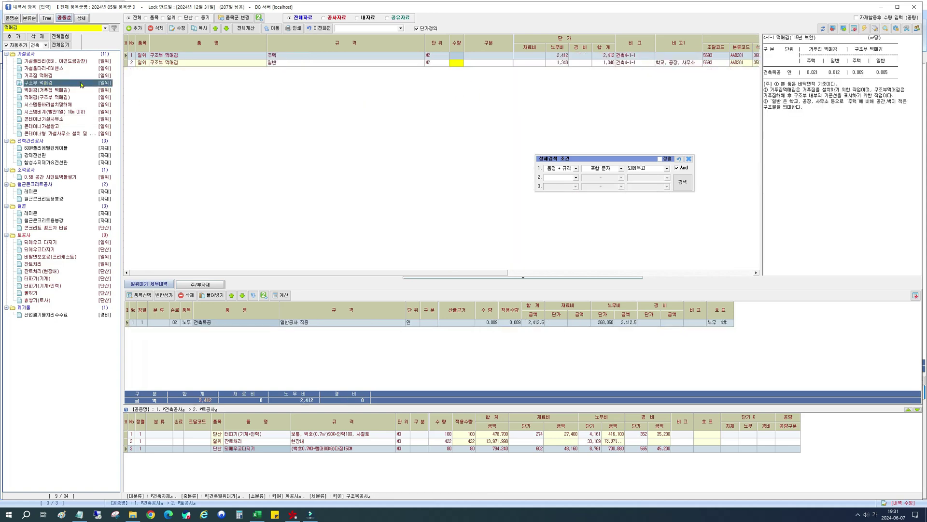
click(61, 69)
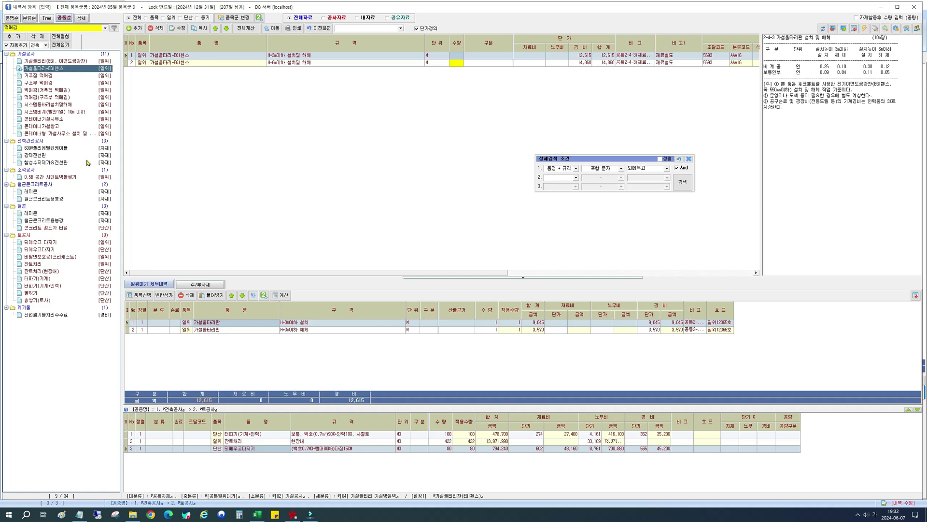
click(270, 172)
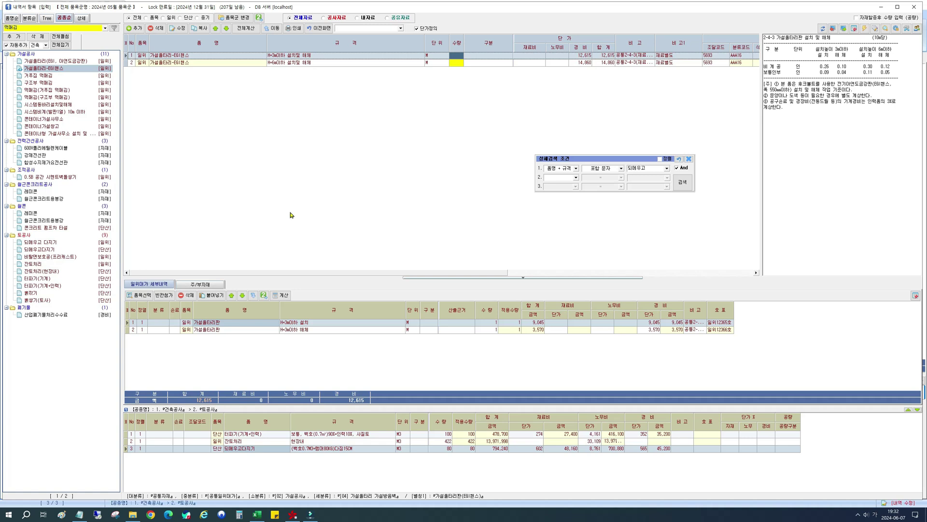
- Compare the item data in 공사자료, 내자료 and 공유자료, and return to 전체자료
click(303, 18)
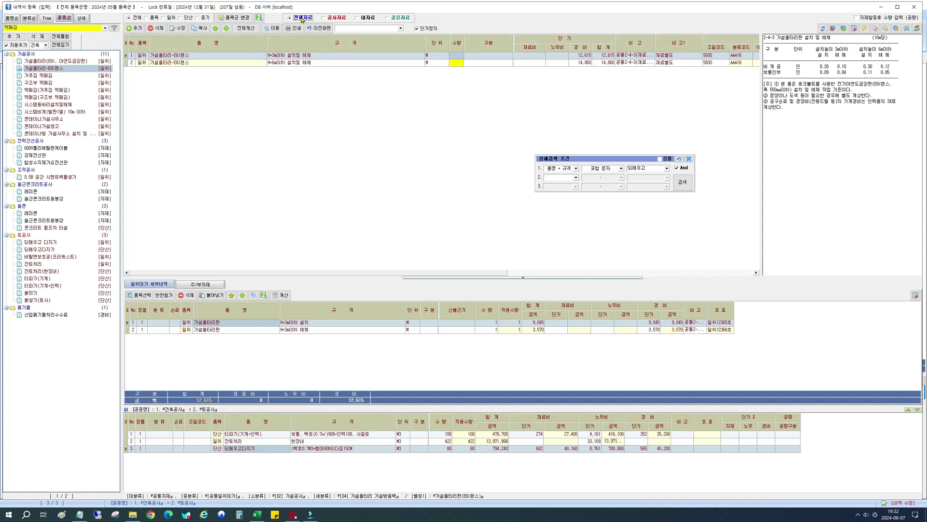
click(329, 17)
click(366, 18)
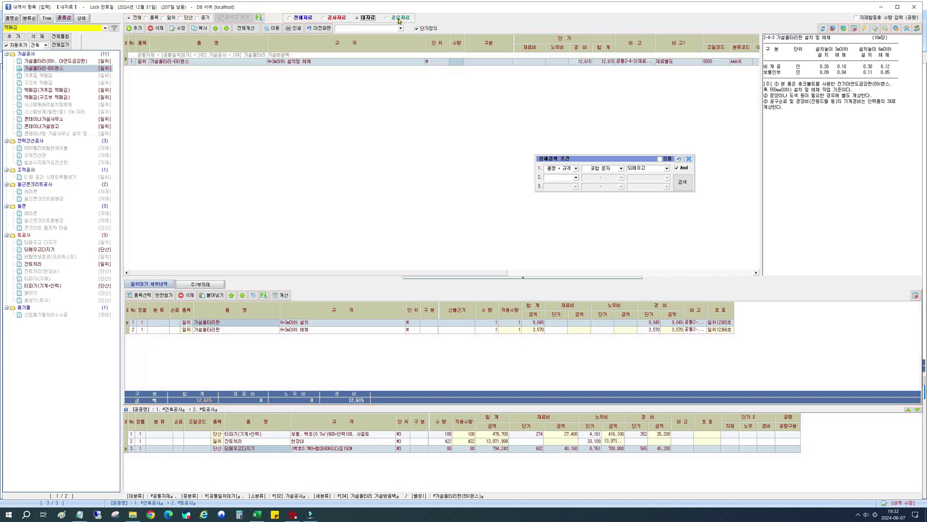
click(399, 19)
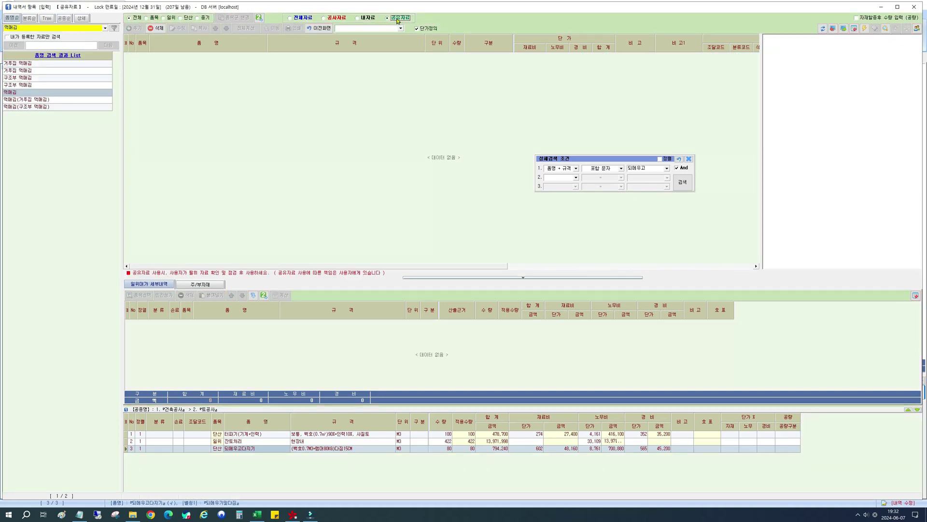
click(299, 19)
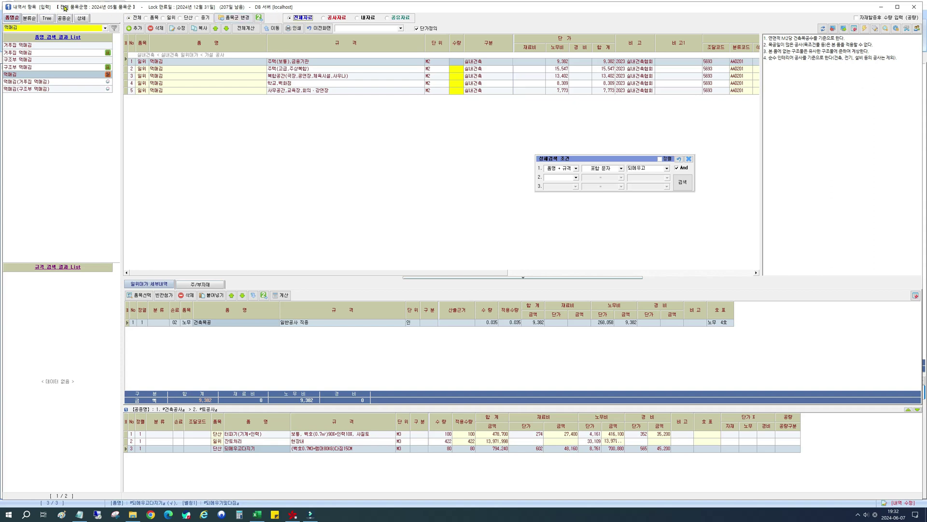
- Show only 공사자료 in a restored, smaller item database window and clear the 먹매김 search term to list all its items
click(324, 18)
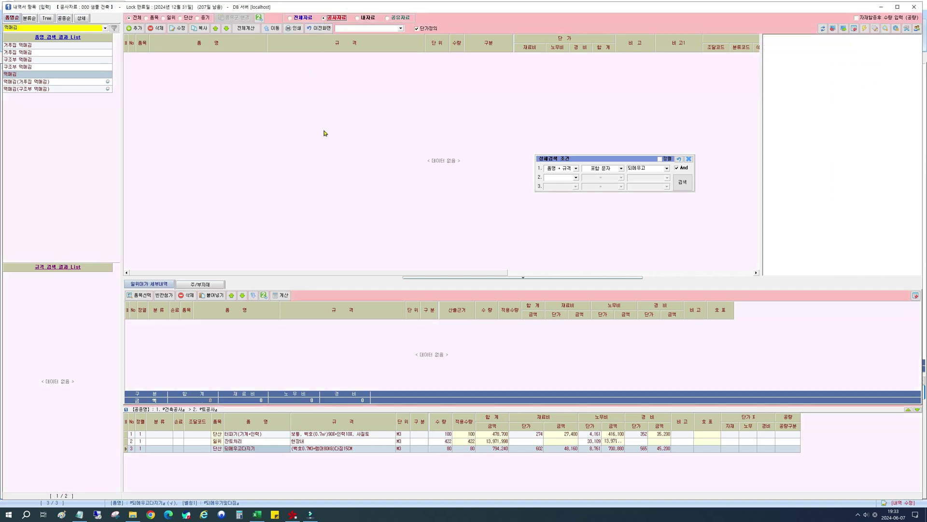
double_click(313, 7)
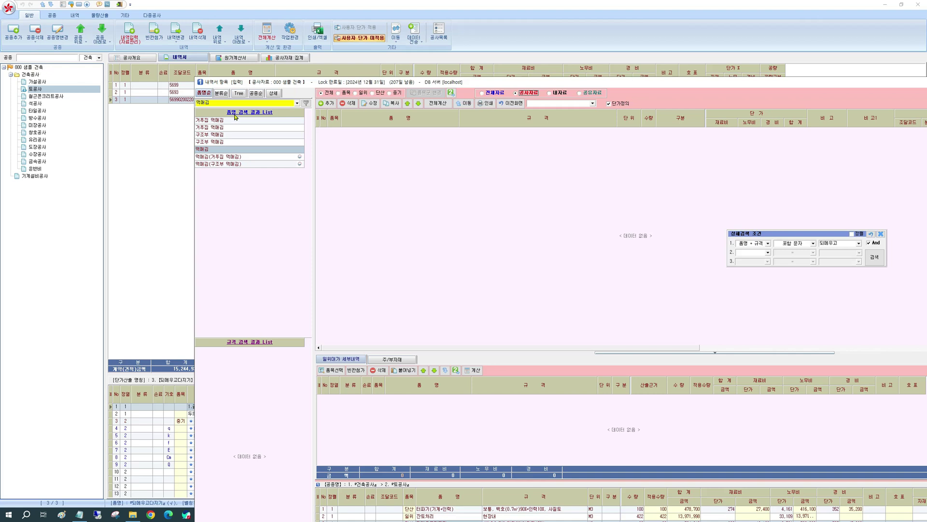
drag(235, 102, 131, 103)
key(BackSpace)
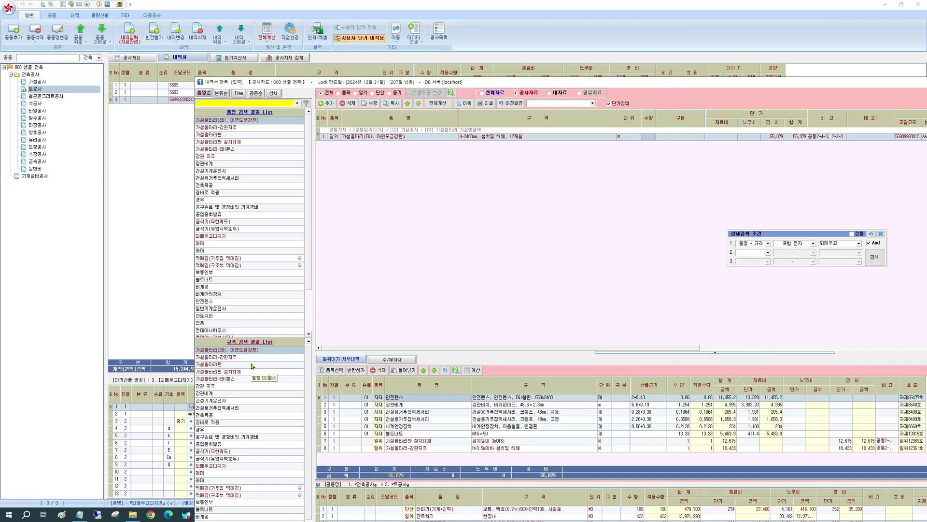
- Compare the 가설울타리 entries in 전체자료 with those in 공사자료, and reposition the item database window
click(495, 94)
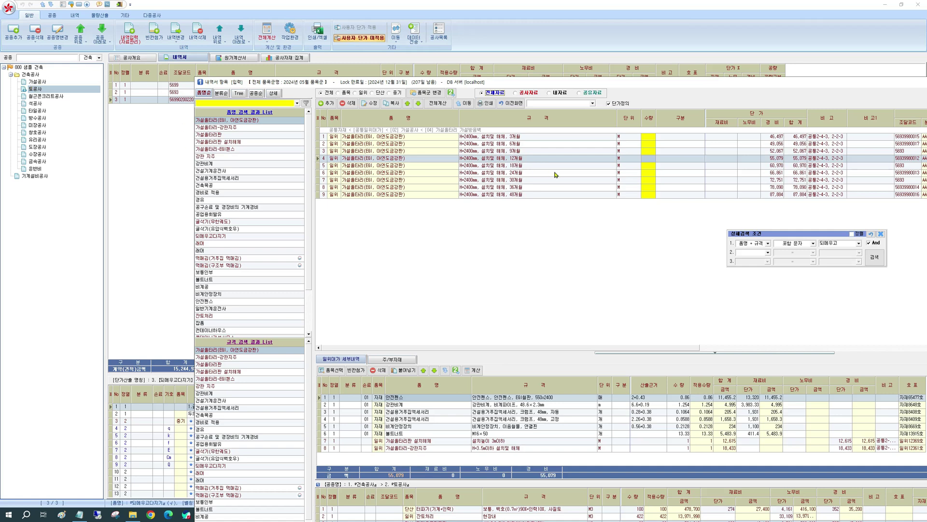
click(523, 95)
click(243, 103)
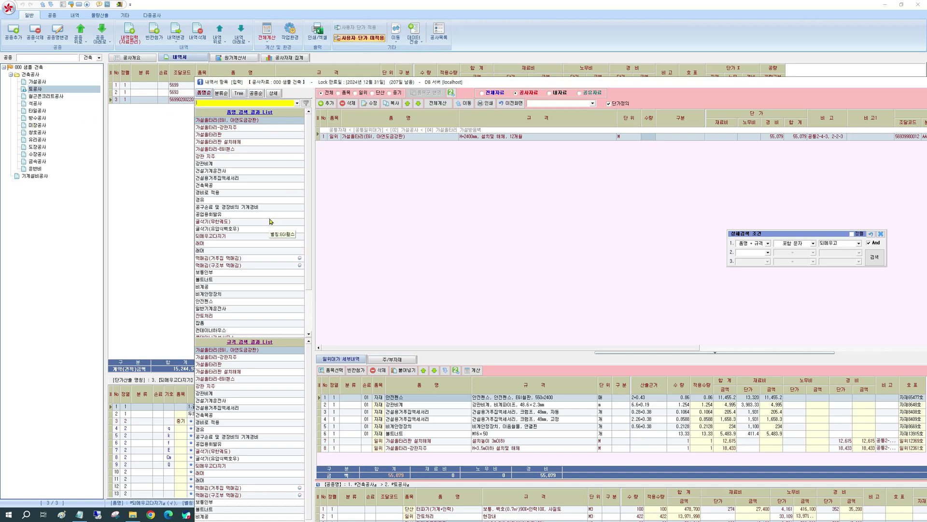
drag(419, 84, 352, 54)
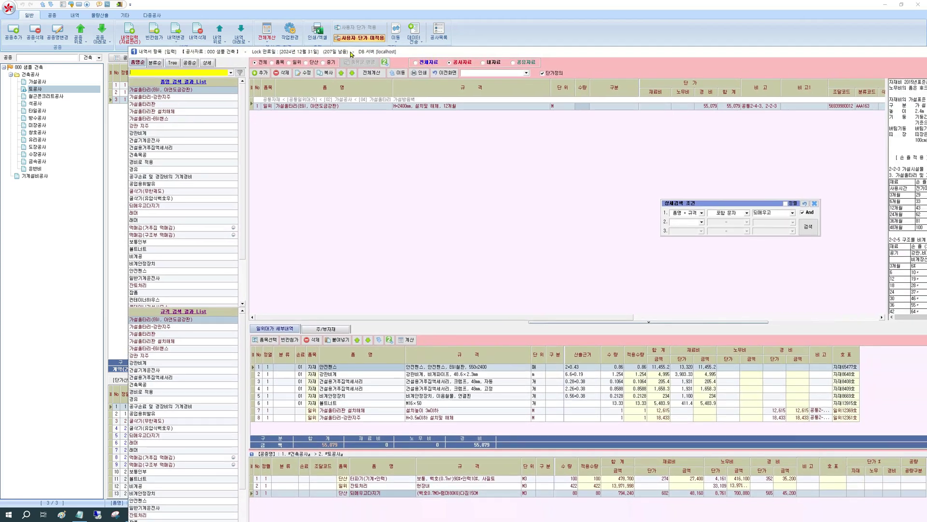
- Add 강관비계 48.6×2.3mm L=2m from 전체자료 to 토공사 with quantity 10, choosing 강관비계 as its alias
click(428, 62)
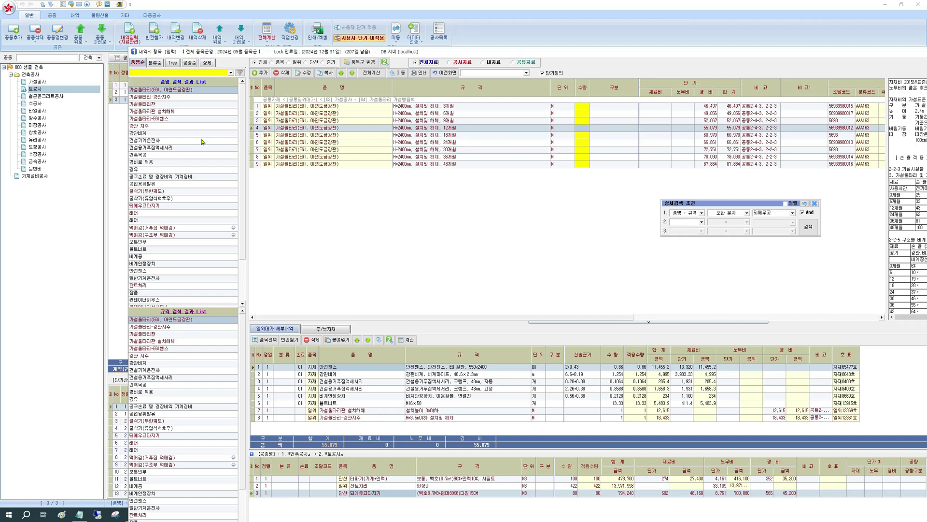
click(146, 133)
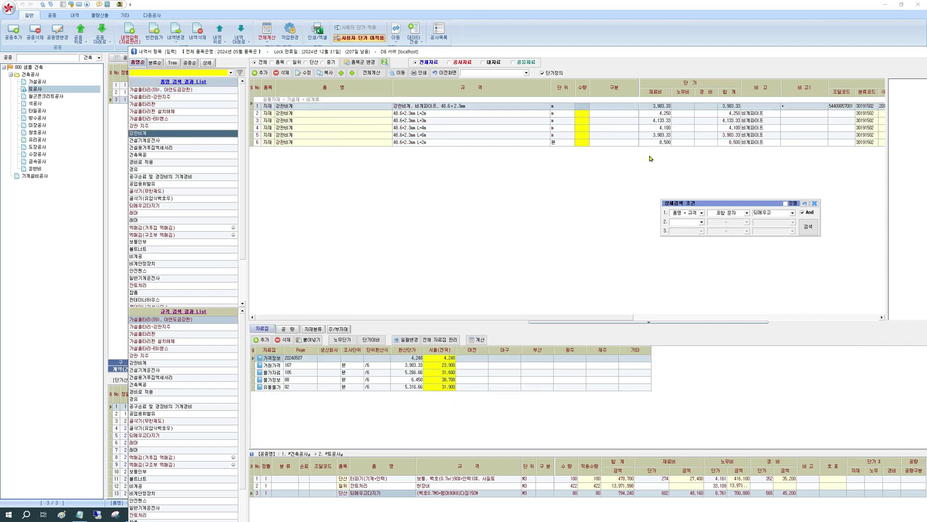
click(582, 114)
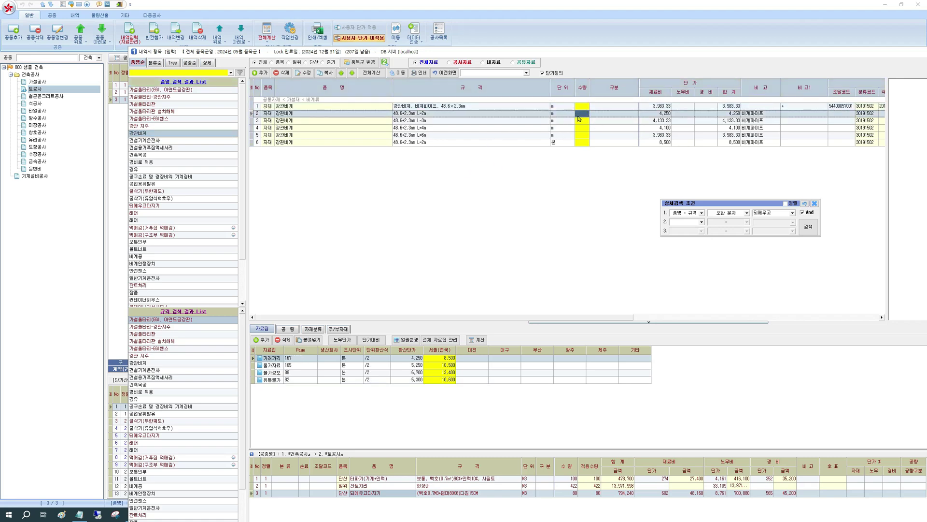
click(652, 115)
click(567, 116)
click(636, 115)
click(654, 116)
click(586, 115)
text(10)
key(Return)
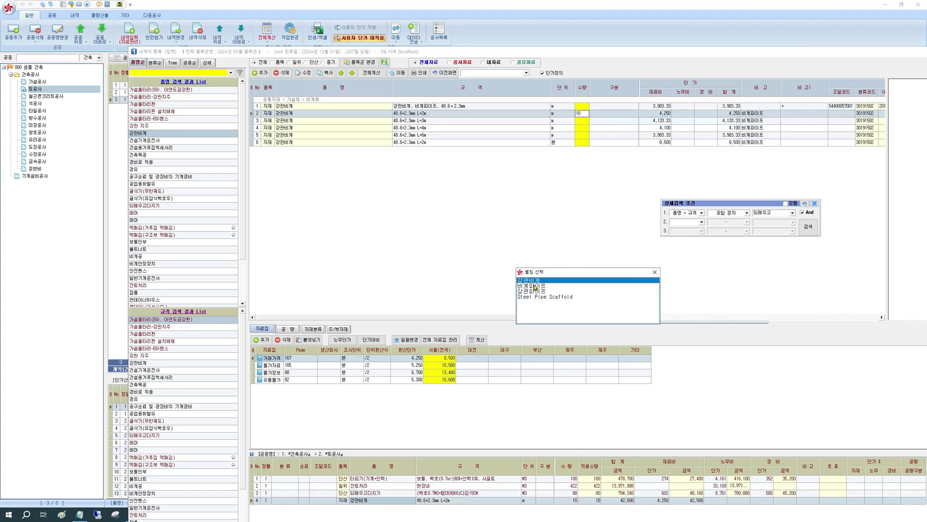
double_click(530, 280)
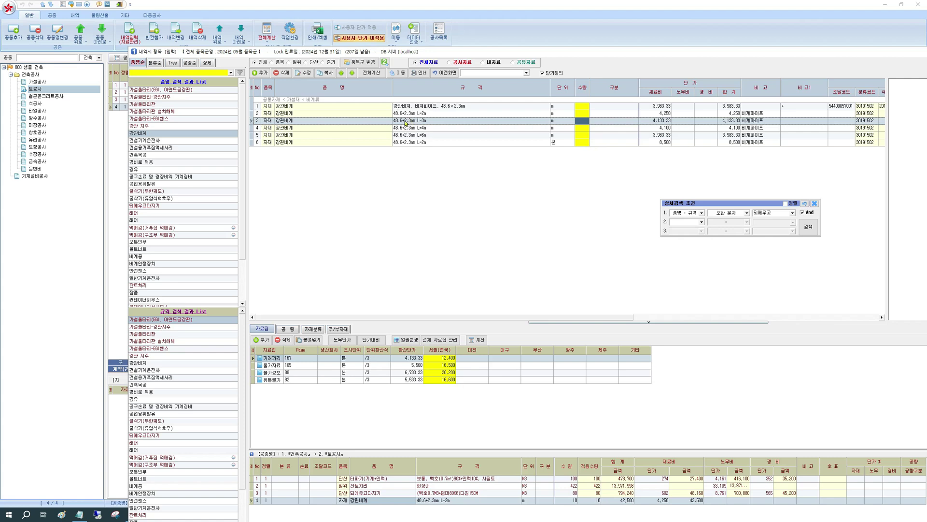
- Compare the 강관비계 entries and material prices in 공사자료 with those in 전체자료, and return to 공사자료
click(456, 63)
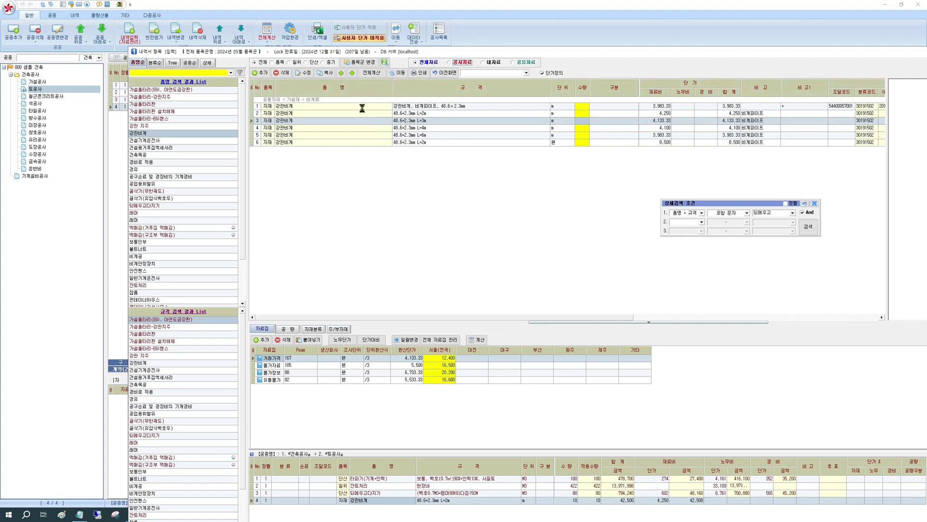
click(422, 116)
click(584, 116)
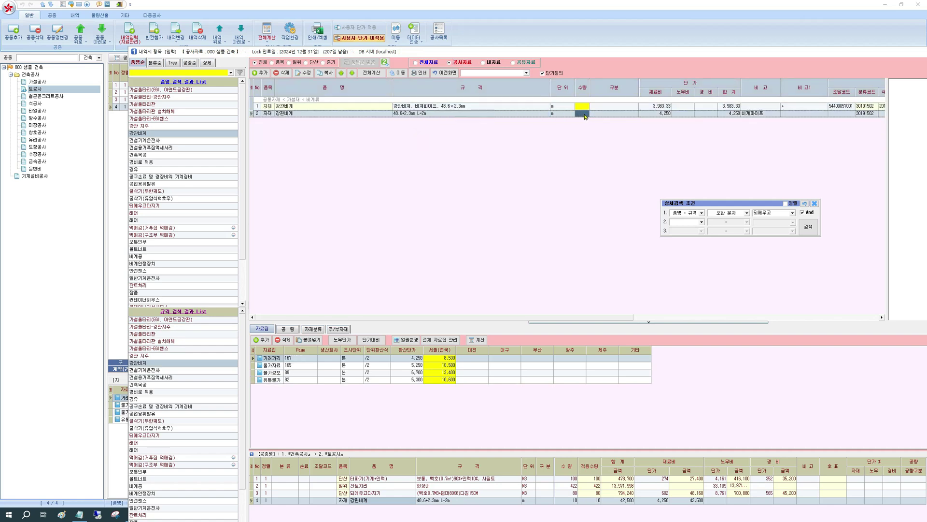
click(503, 108)
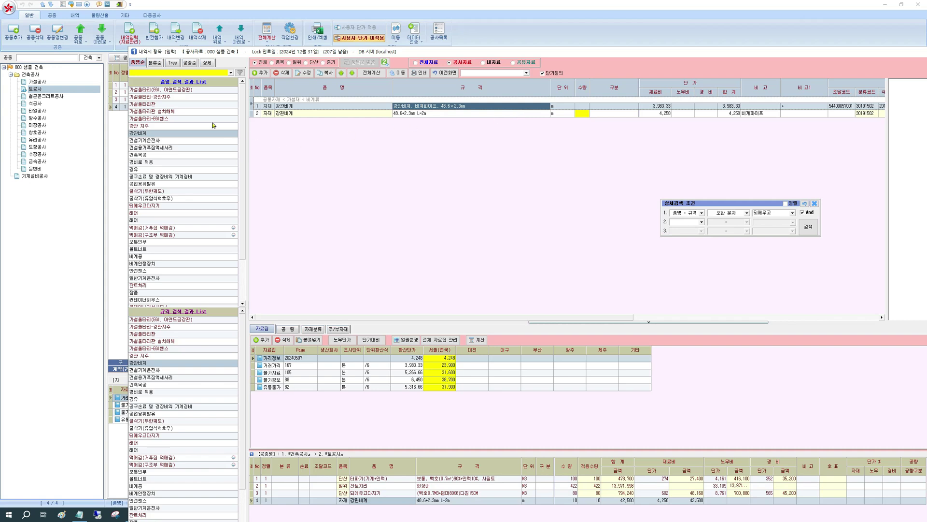
click(194, 97)
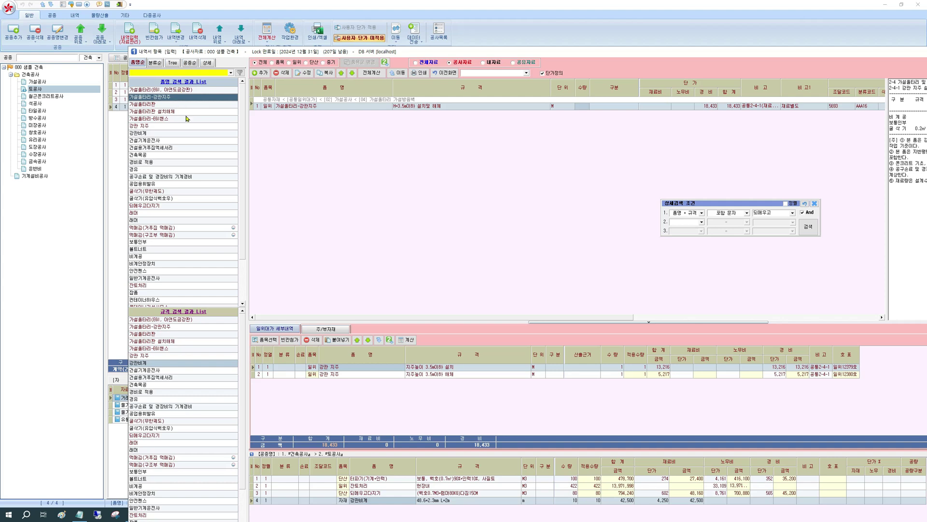
click(176, 135)
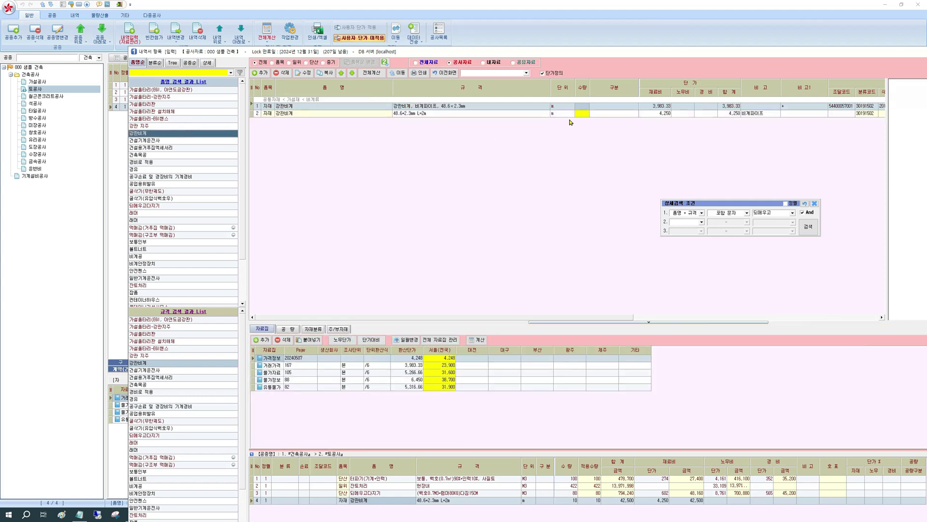
click(453, 114)
click(655, 114)
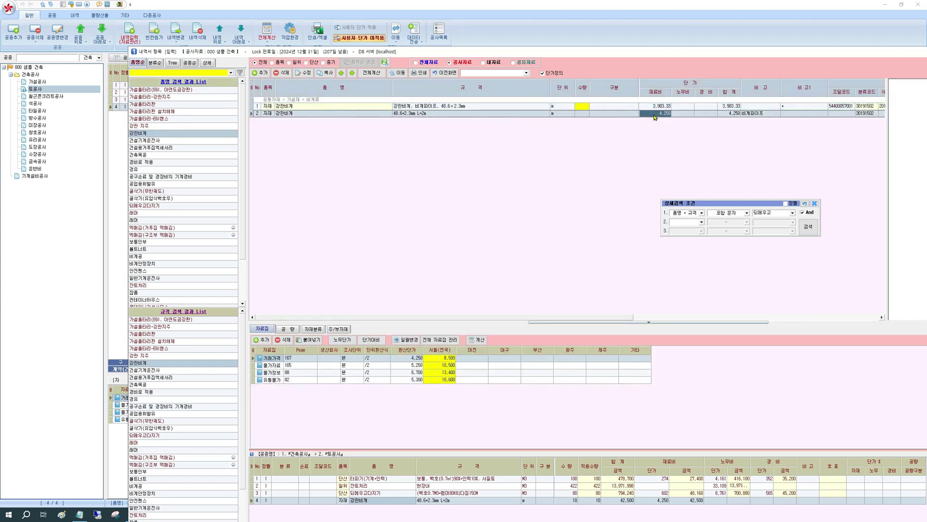
click(419, 62)
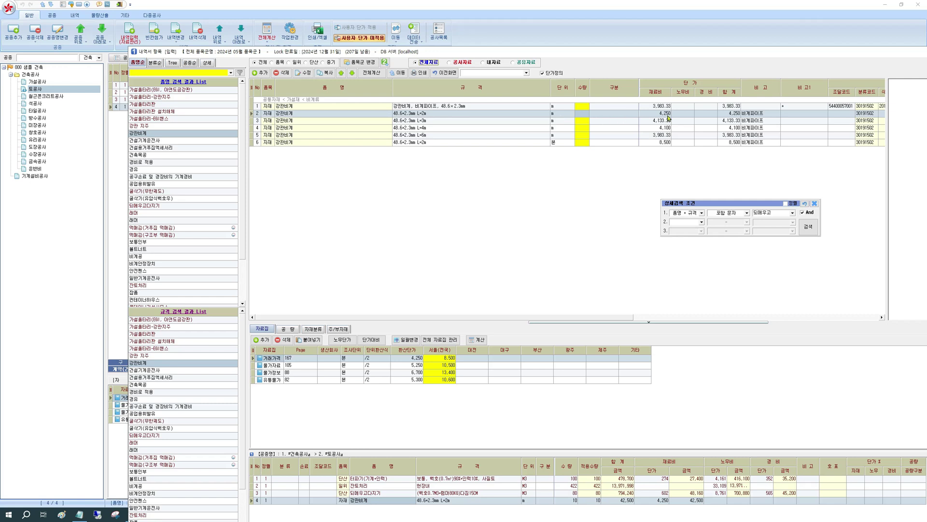
click(460, 63)
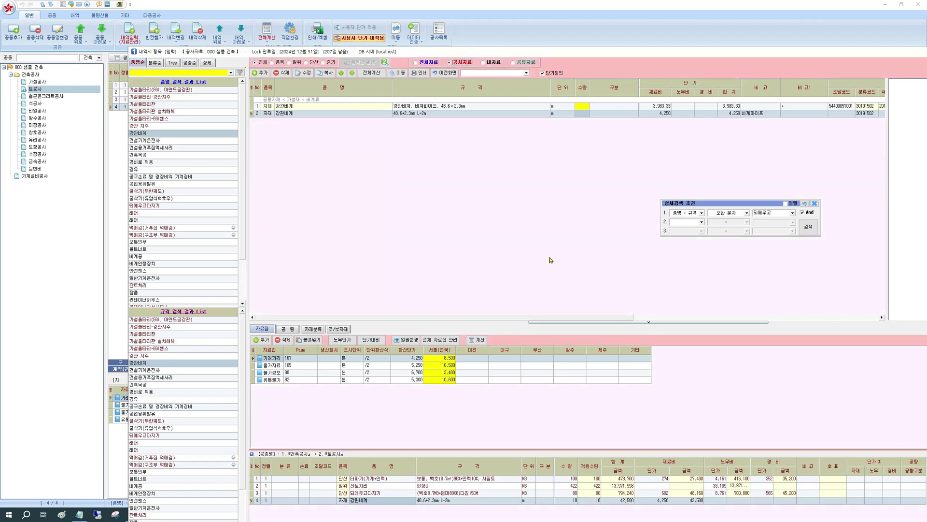
- Add a 조사단가 price source of 3,800 under 서울(전국) to the 강관비계 L=2m item in 공사자료
click(661, 115)
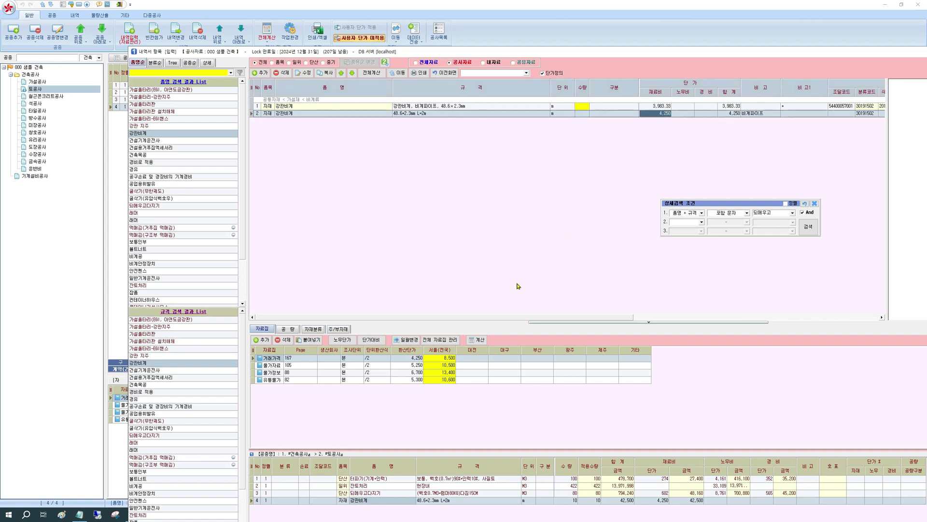
click(443, 359)
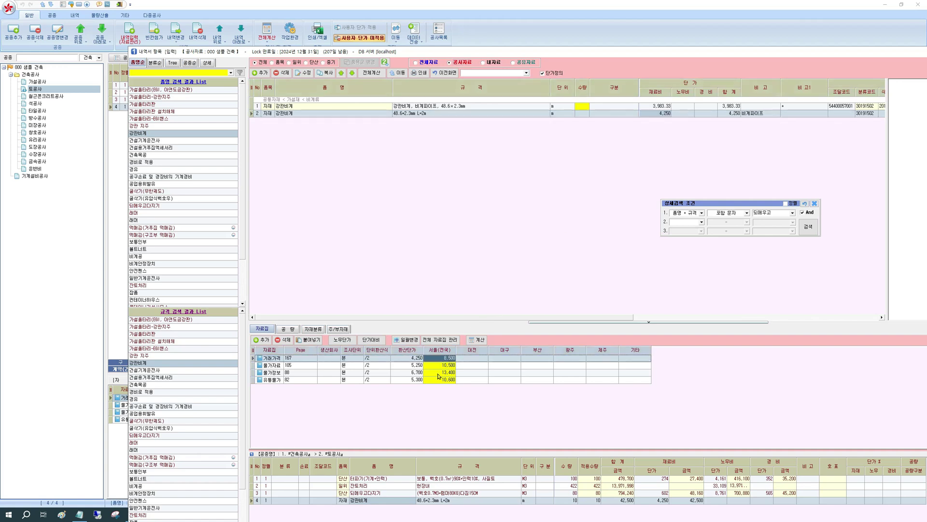
click(264, 341)
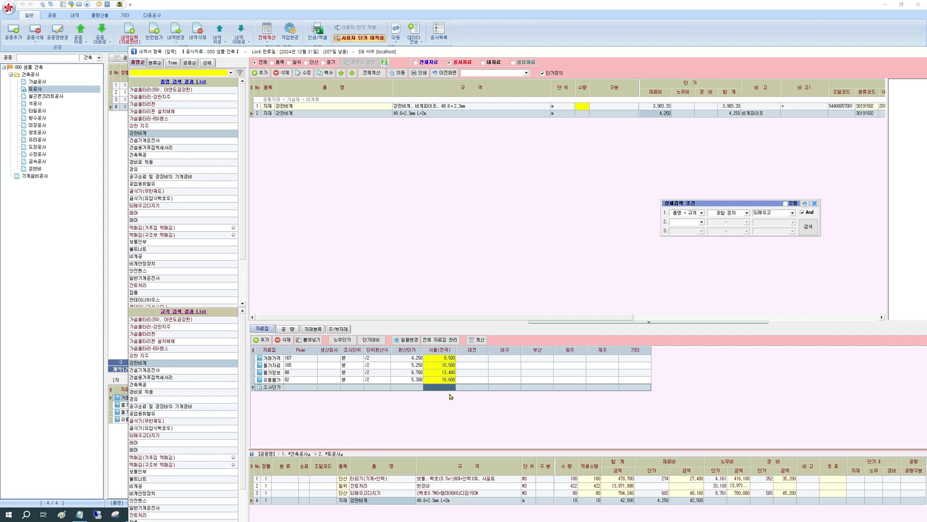
key(Return)
key(Return)
- Check the 강관비계 L=2m material price in 전체자료 against its price in 공사자료
click(422, 63)
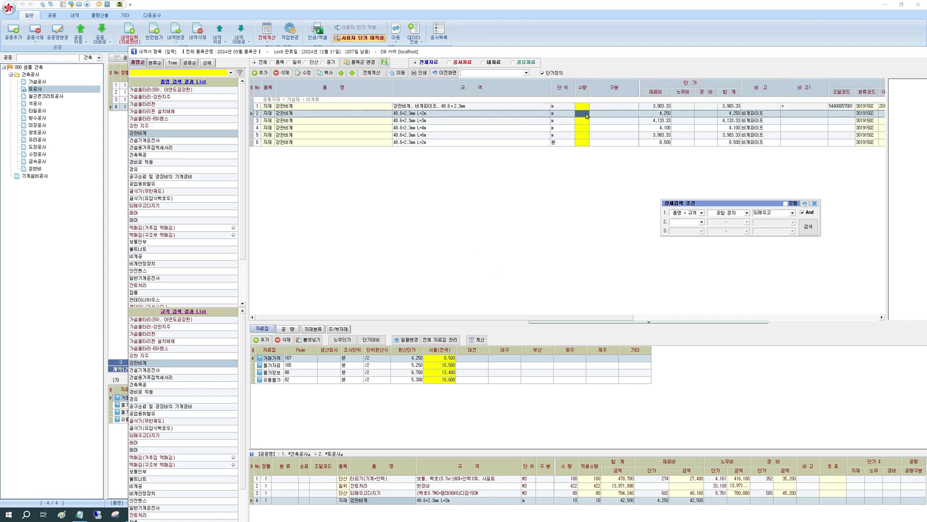
click(649, 114)
click(460, 62)
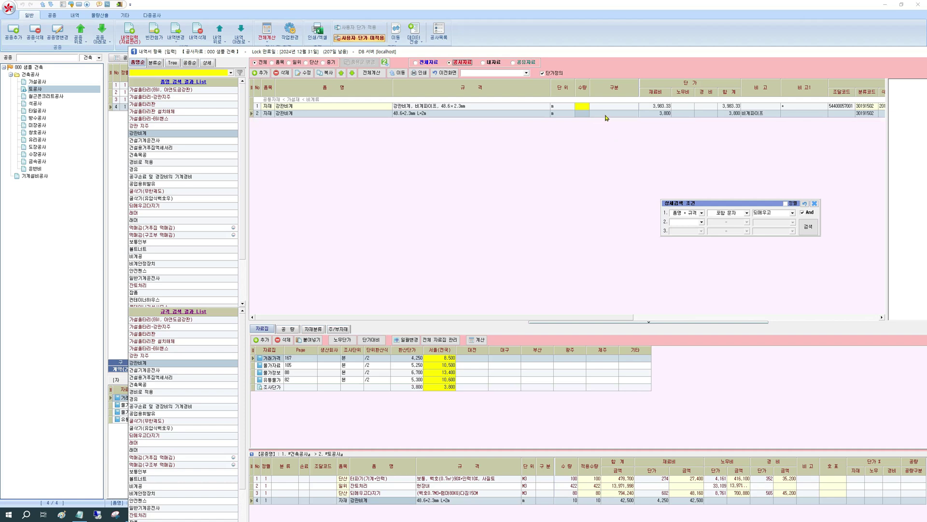
click(582, 114)
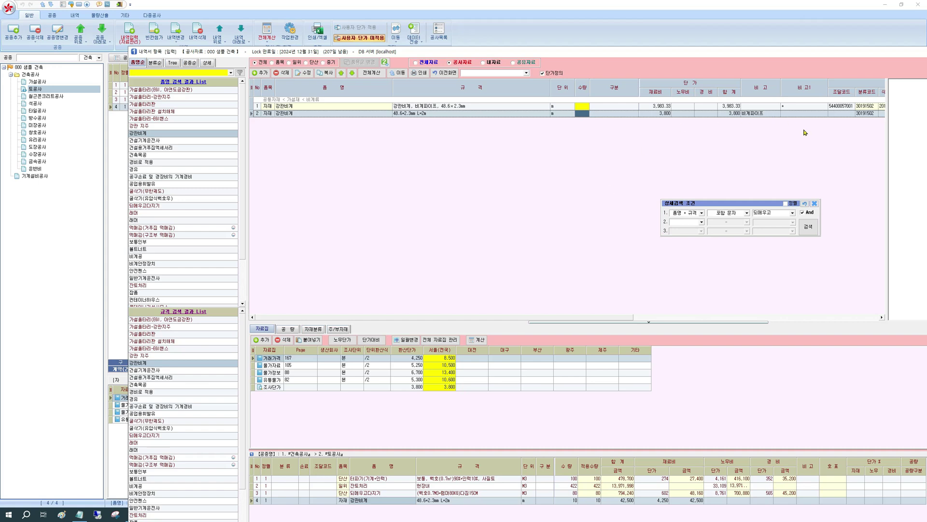
- Return to the previously viewed 가설울타리(EGI, 아연도금강판) item and enlarge the area showing its unit cost breakdown
click(454, 73)
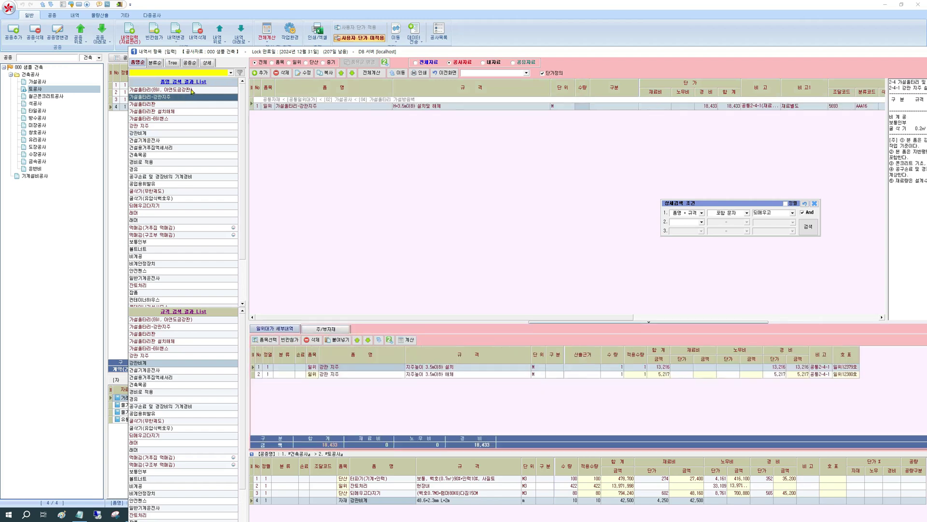
click(450, 73)
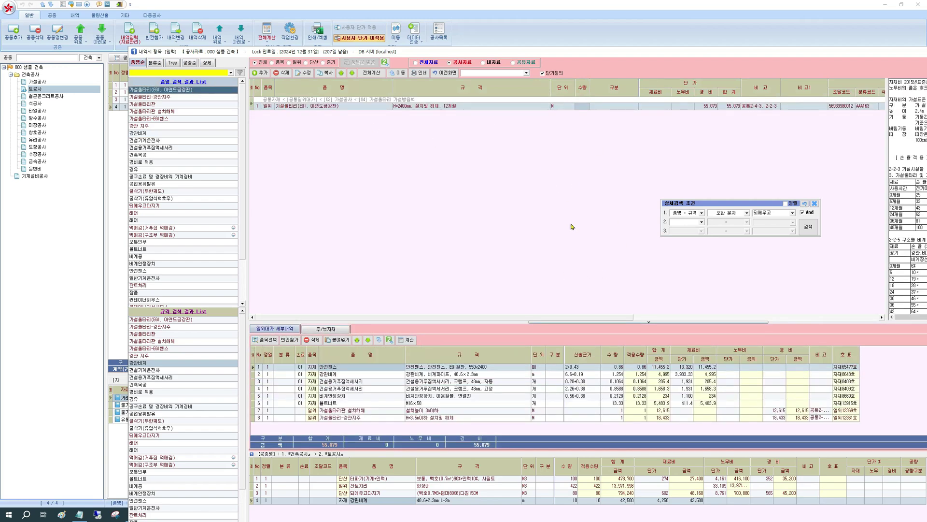
drag(583, 322, 577, 269)
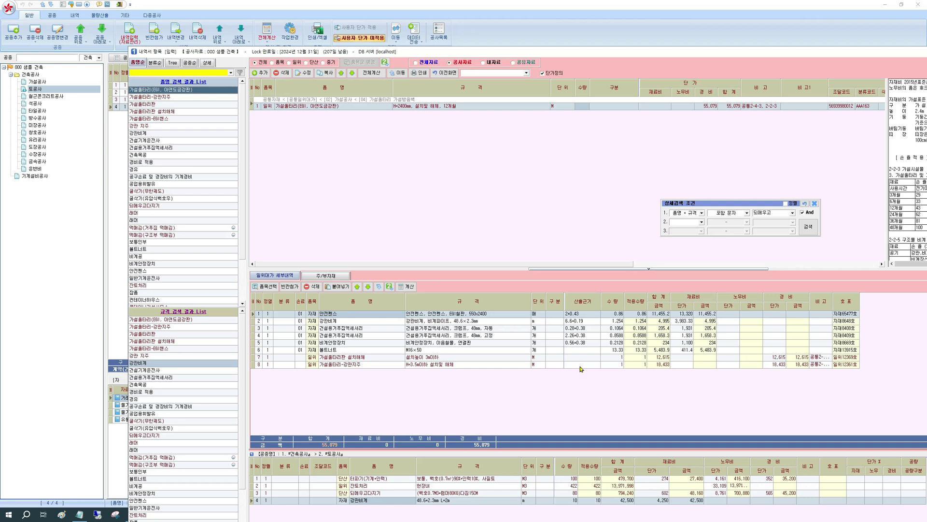
click(530, 231)
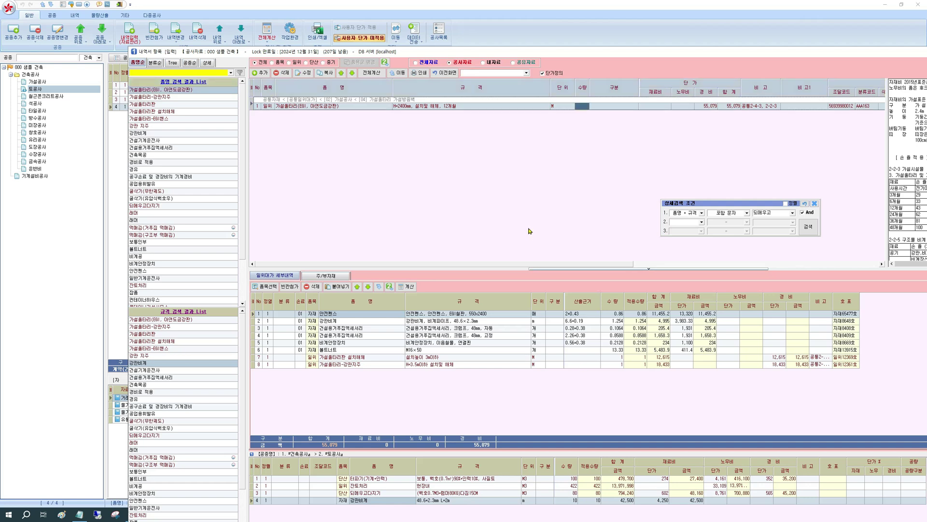
- Show 내자료 and run an empty name search to list all its items
click(485, 64)
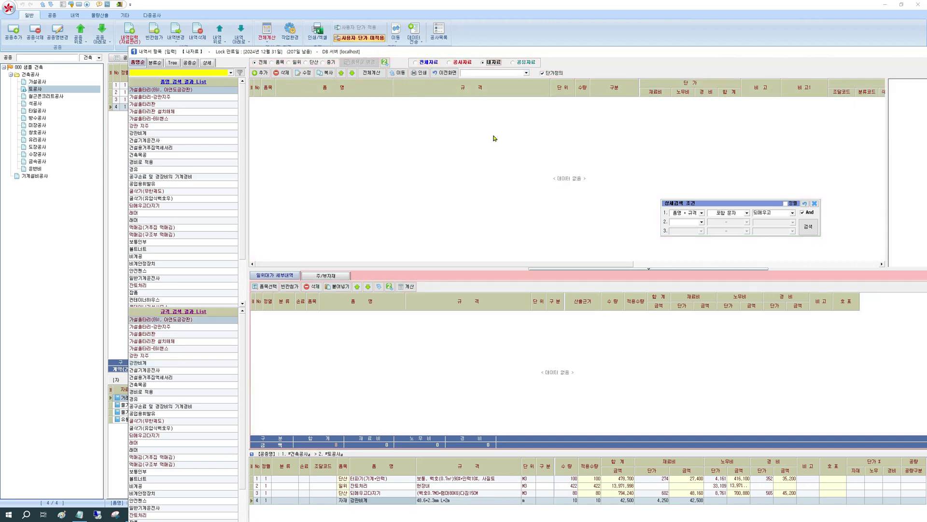
click(176, 72)
key(Return)
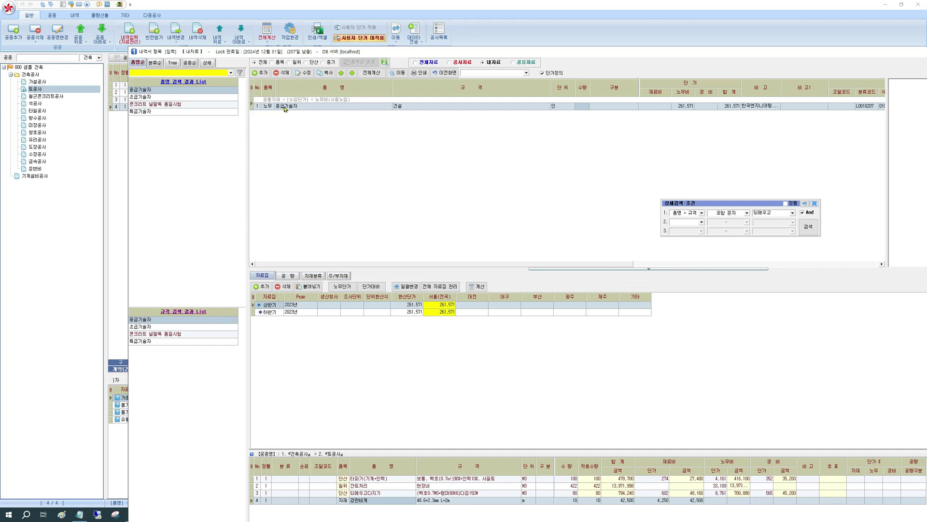
click(181, 132)
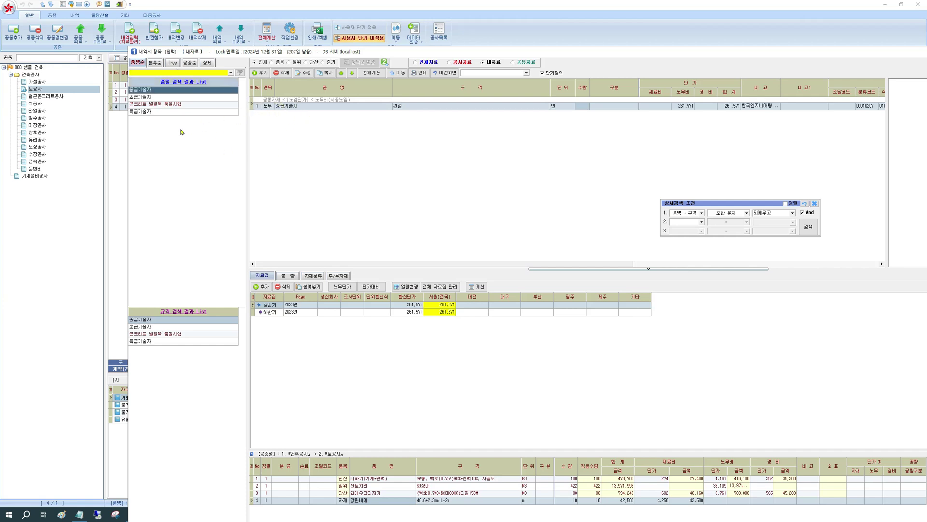
- Delete the 콘크리트 널말뚝 품질시험 item from 내자료
right_click(183, 103)
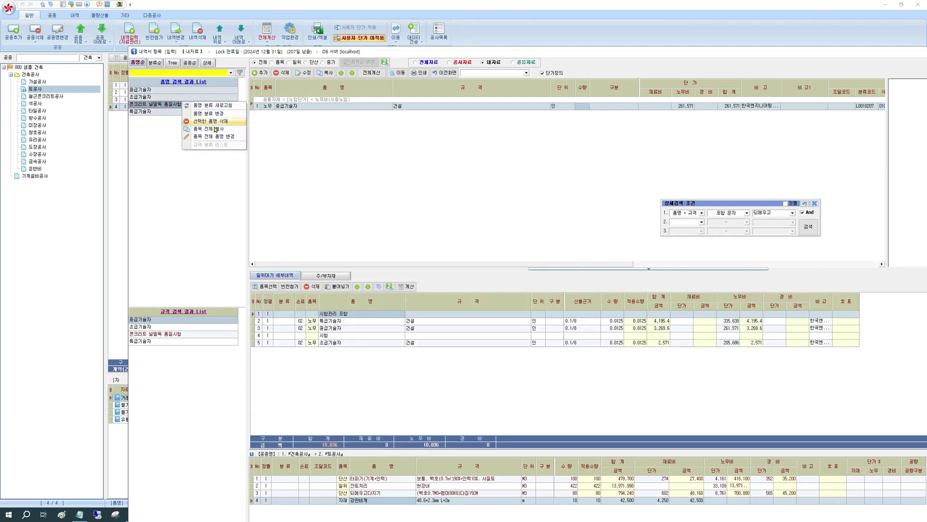
click(222, 122)
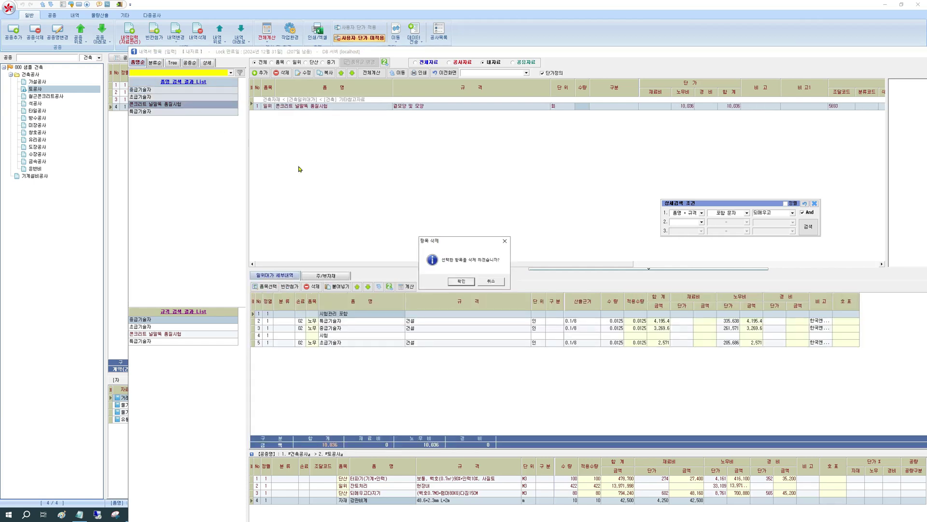
click(461, 282)
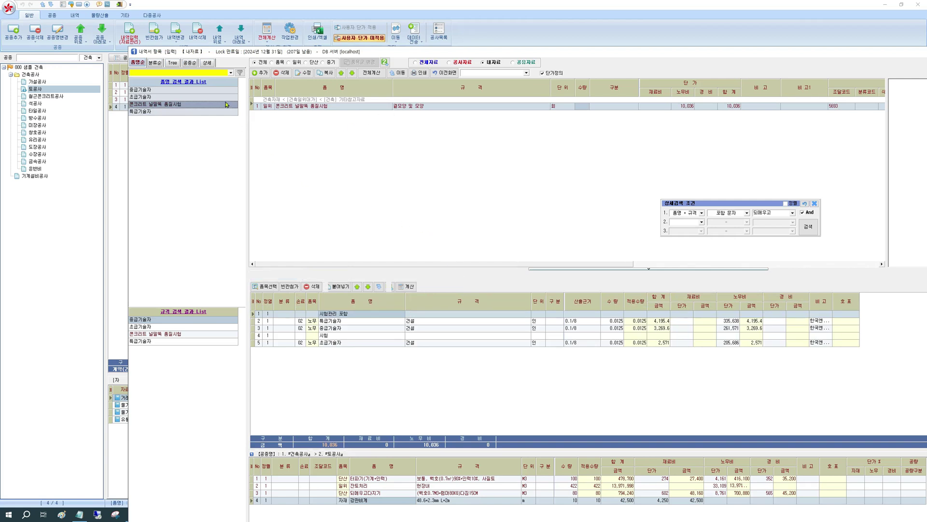
- Delete the 초급기술자, 중급기술자 and 특급기술자 items from 내자료 and refresh the item list
click(198, 98)
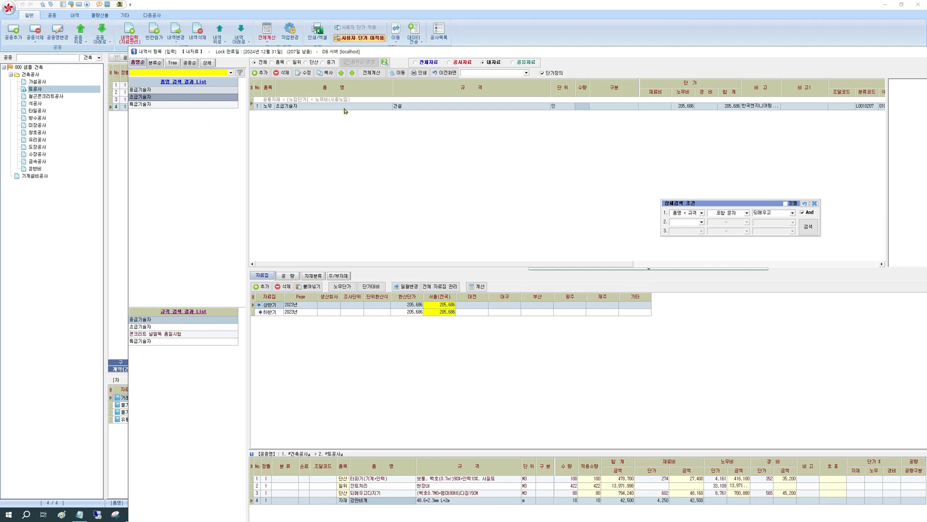
click(188, 91)
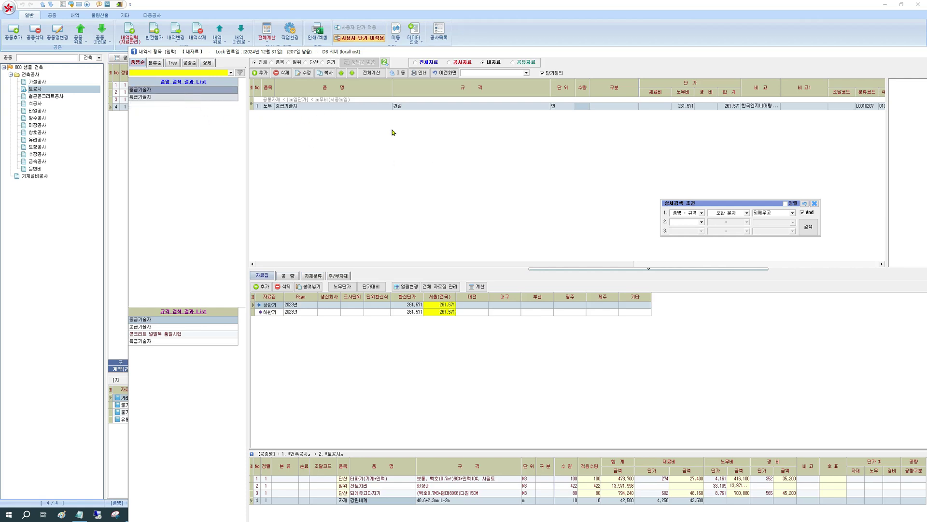
click(377, 110)
key(ctrl+Delete)
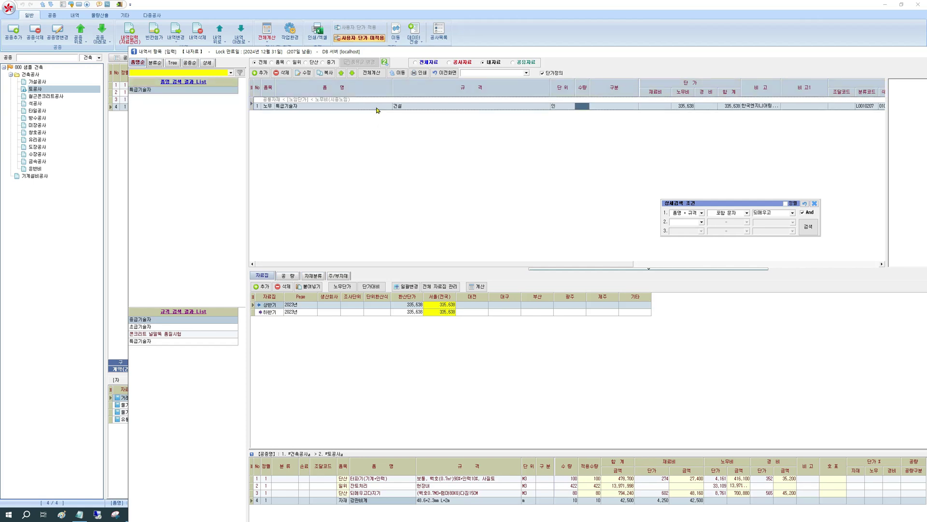
click(445, 106)
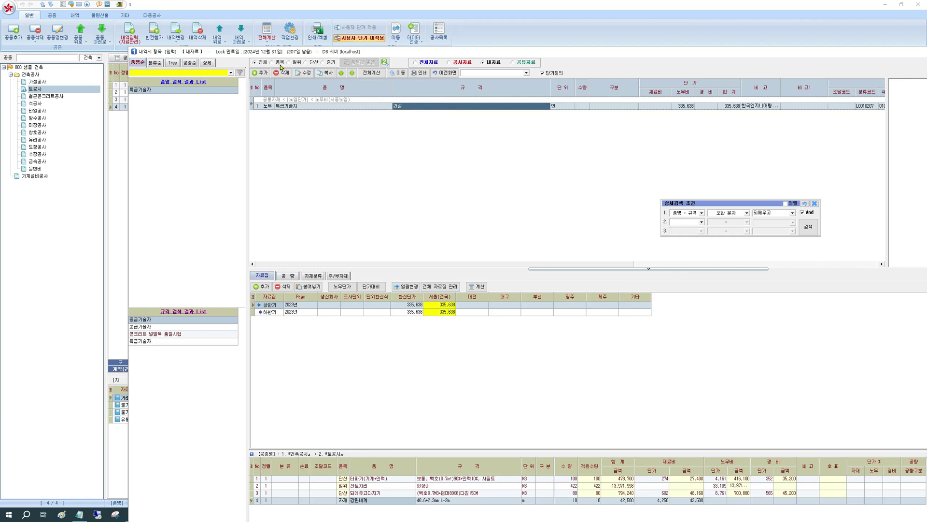
click(282, 73)
key(Return)
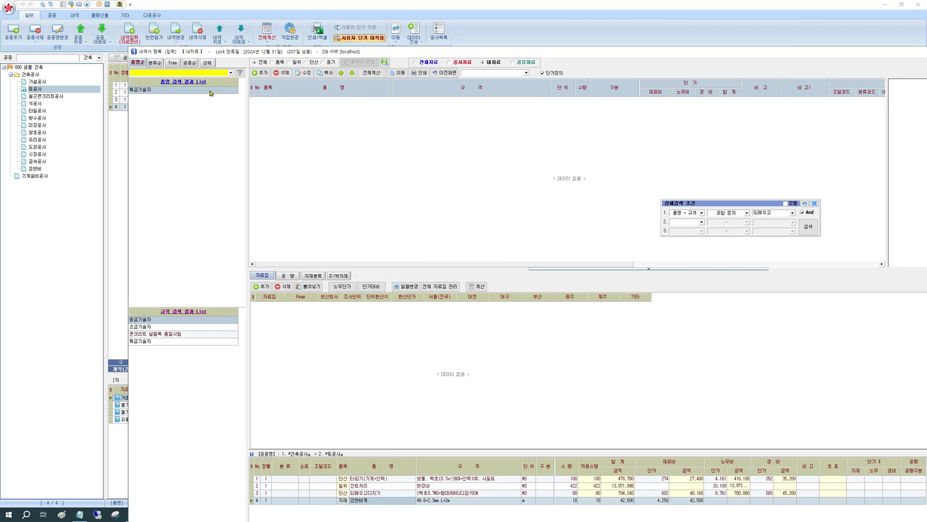
click(209, 72)
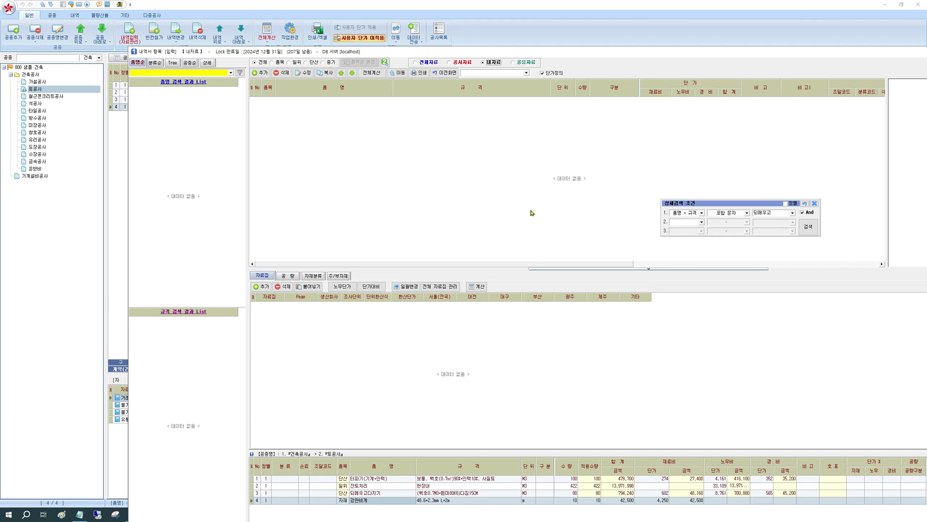
- Show 전체자료 and start a copy of the first 0.5B 공간 시멘트벽돌쌓기 item (1층소운반), appending 1111 to its 규격
click(415, 62)
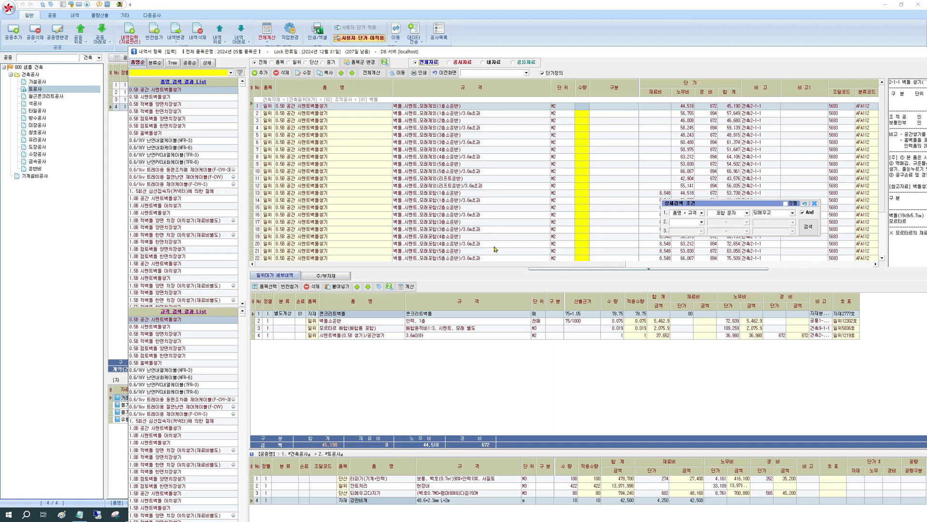
click(266, 75)
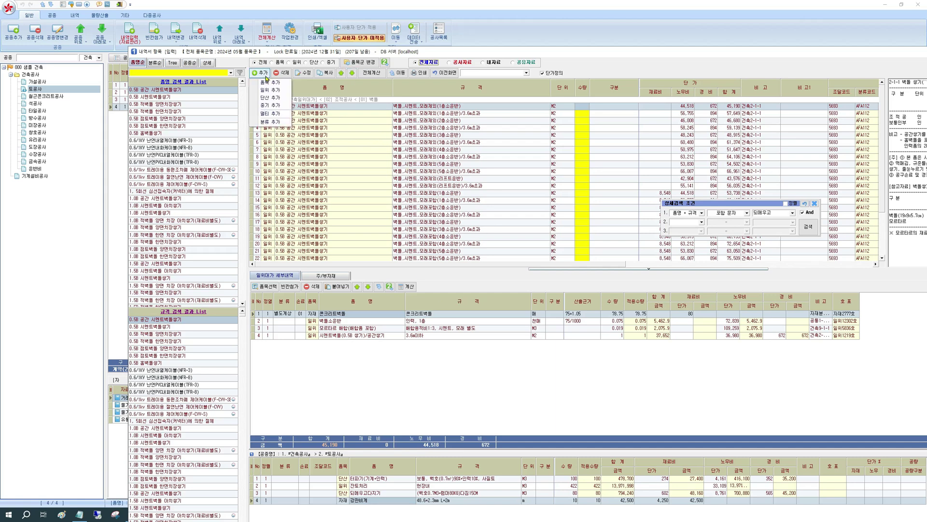
click(372, 129)
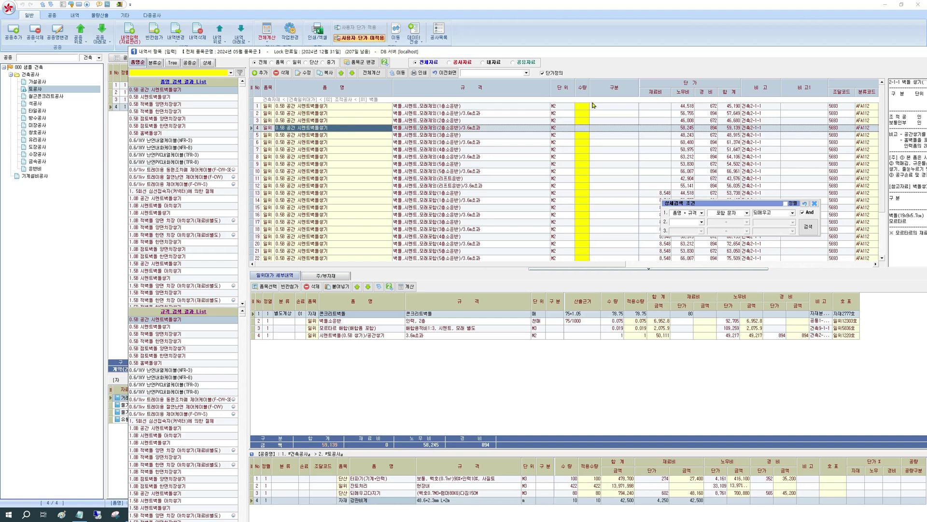
click(319, 106)
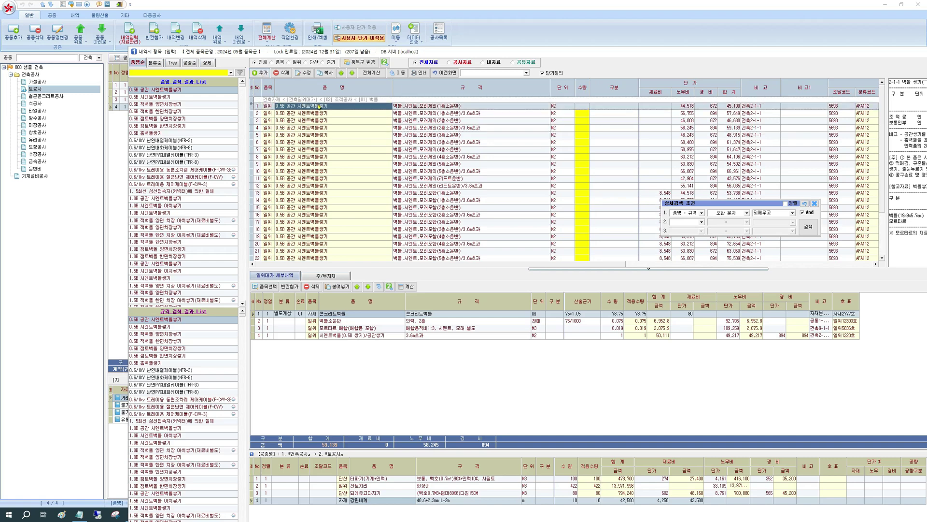
click(325, 73)
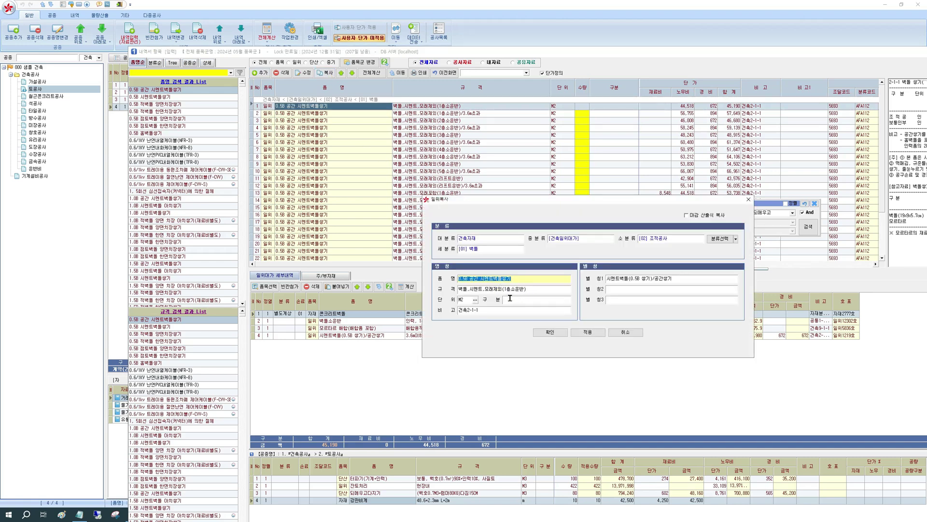
click(538, 290)
click(536, 289)
text(1111)
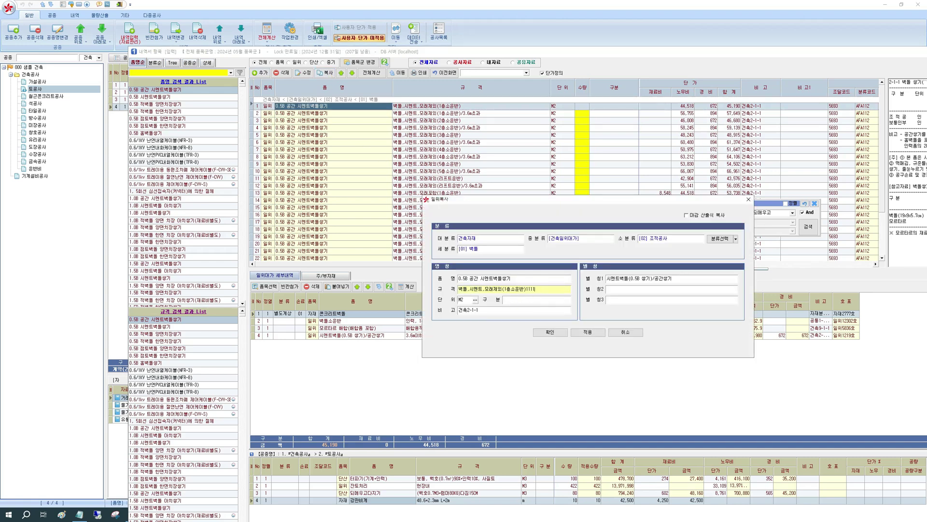
- Clear the 구분 entry of the copied item and complete the copy
key(Tab)
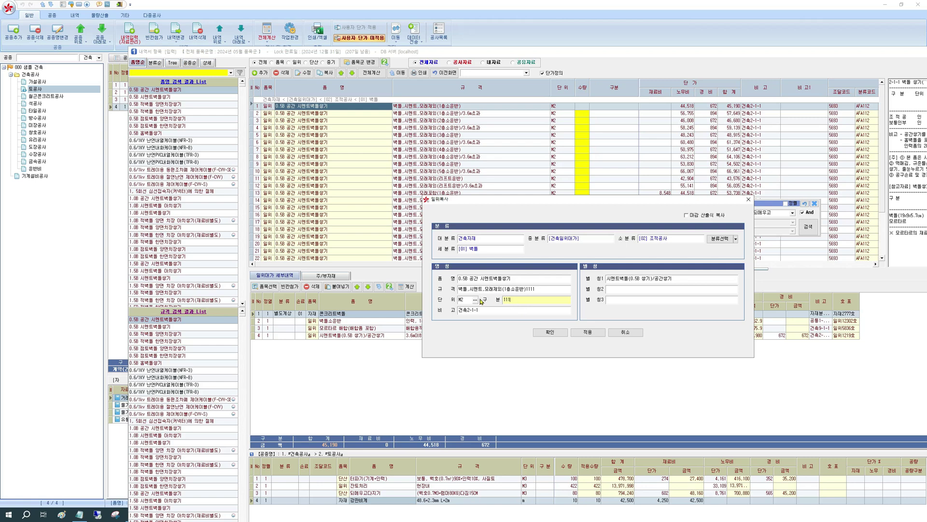
drag(520, 298, 483, 300)
key(BackSpace)
click(544, 289)
click(535, 280)
click(542, 290)
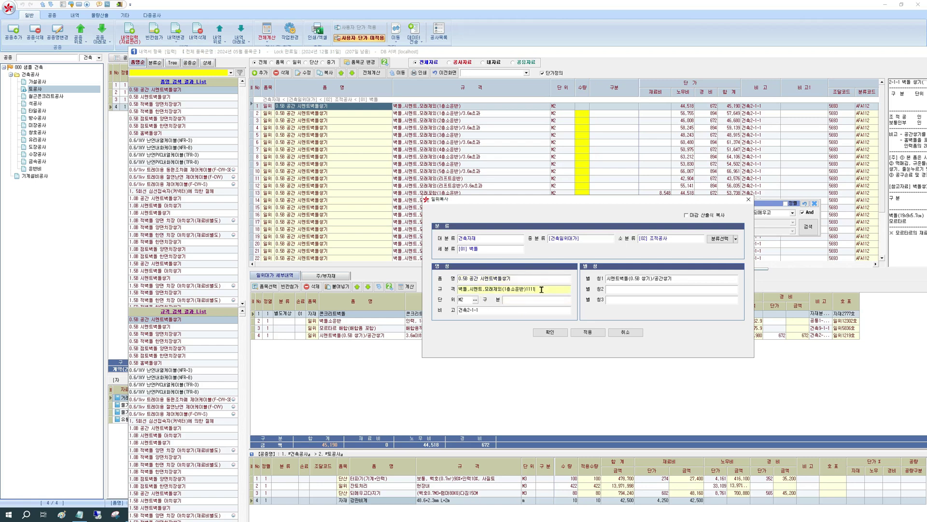
click(463, 300)
click(512, 298)
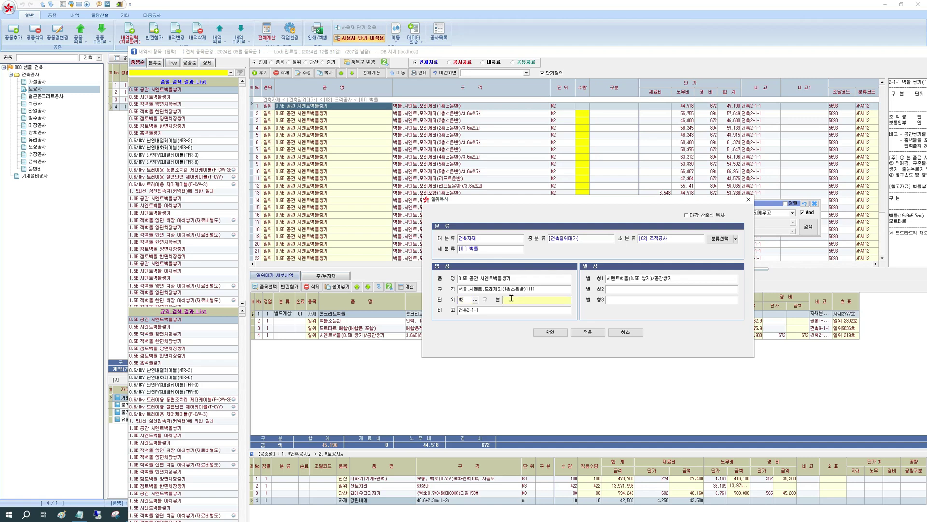
click(536, 289)
click(541, 279)
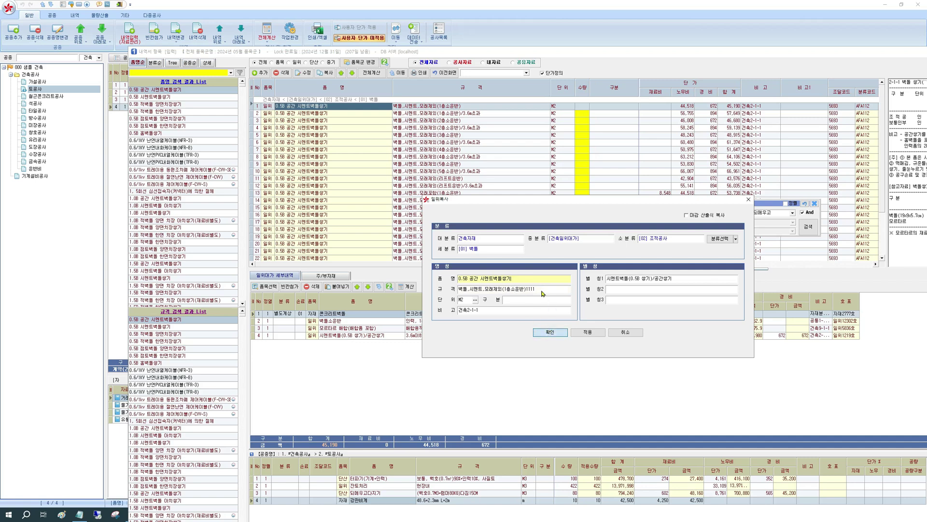
key(Return)
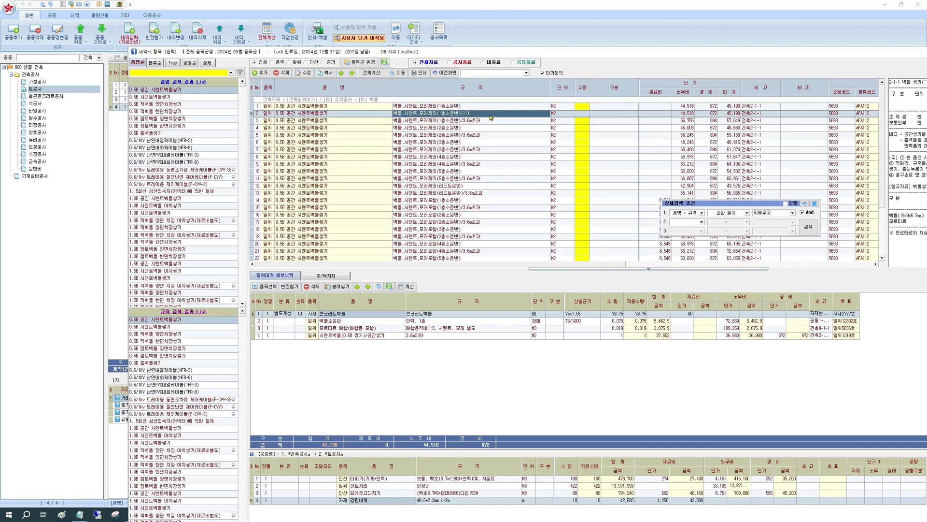
- Register the copied 0.5B 공간 시멘트벽돌쌓기 item with 1111 in its 규격 in 내자료 and show it there
right_click(464, 114)
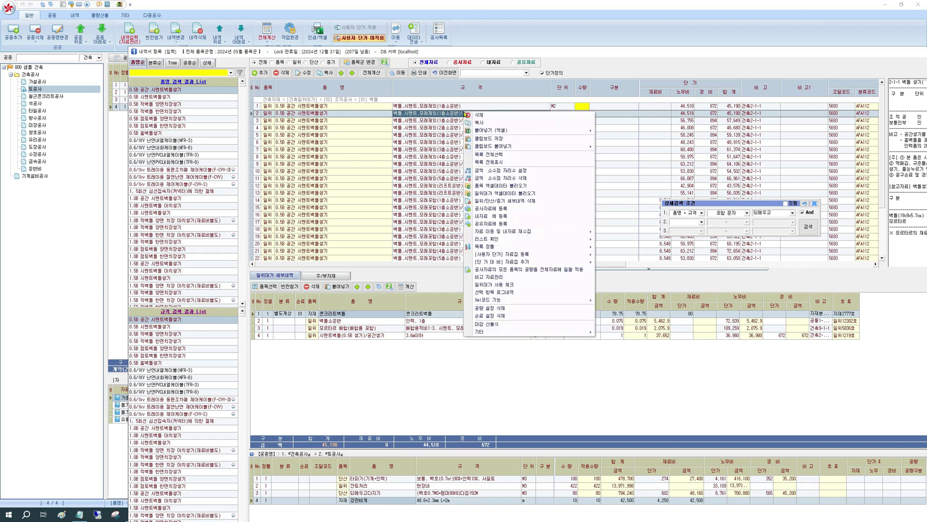
click(519, 217)
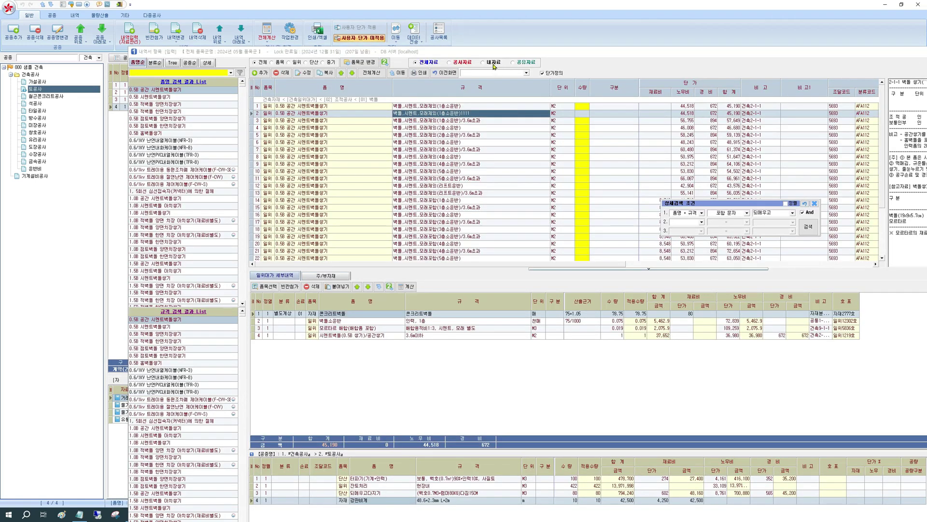
click(493, 63)
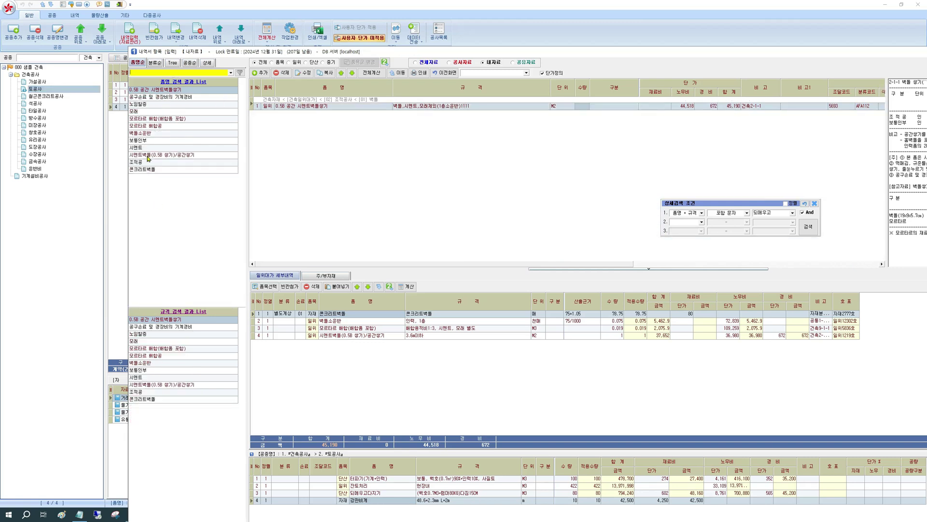
click(385, 108)
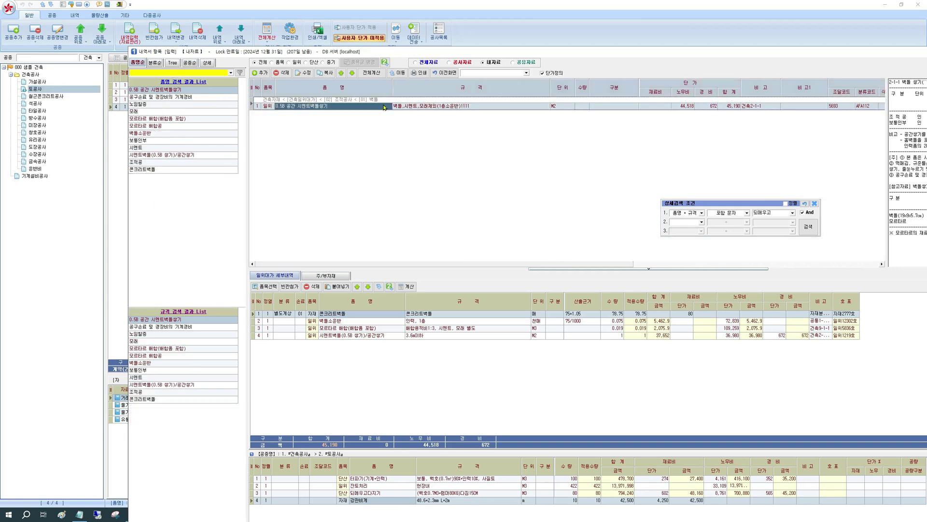
click(415, 108)
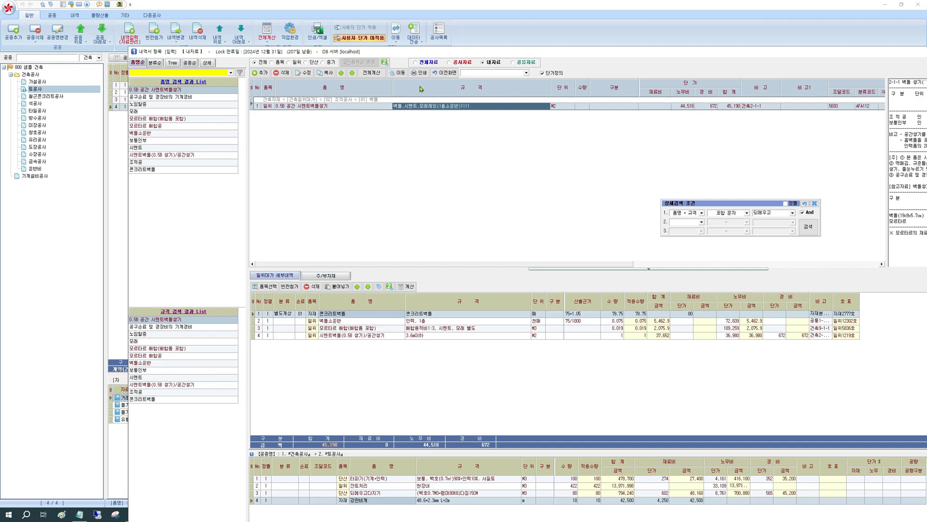
- Delete the copied 0.5B 공간 시멘트벽돌쌓기 item with 1111 in its 규격 from 전체자료
click(422, 64)
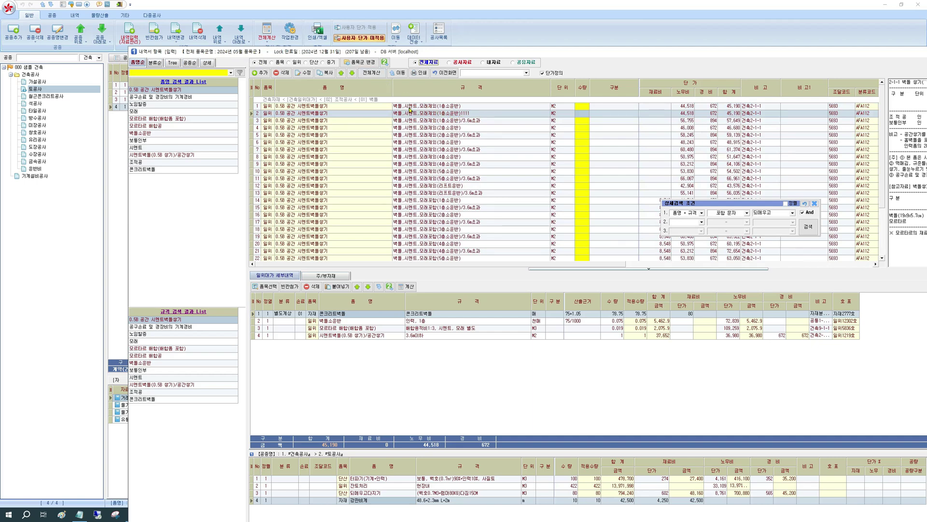
click(285, 73)
click(450, 278)
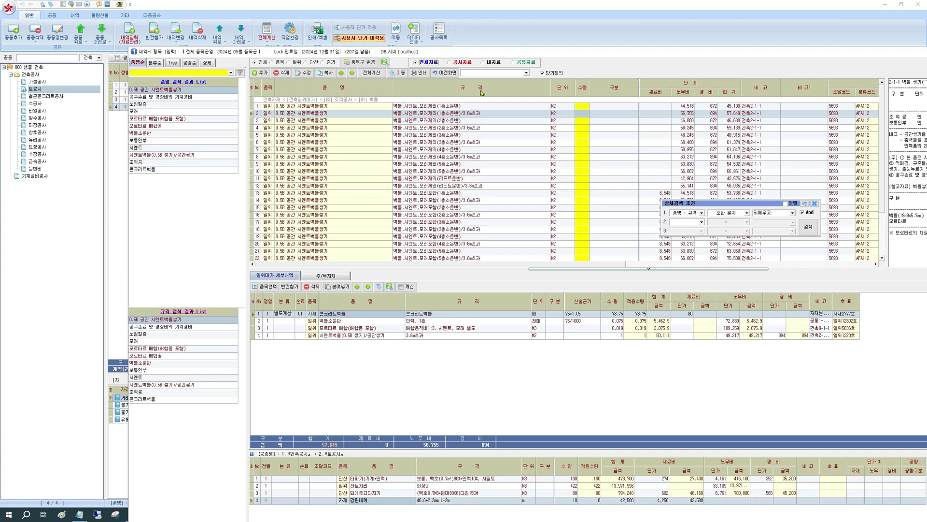
- Show 내자료 again and look at the quantity field of the registered 0.5B 공간 시멘트벽돌쌓기 item
click(459, 106)
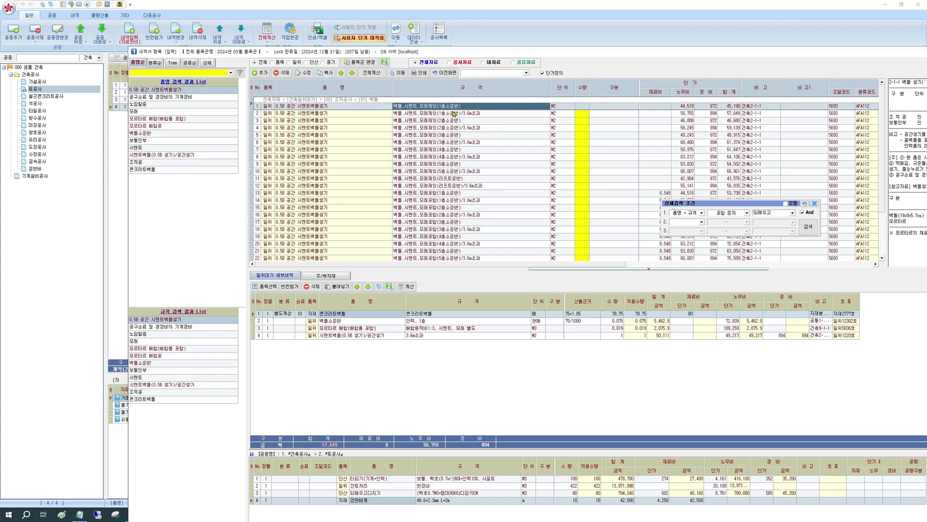
click(491, 63)
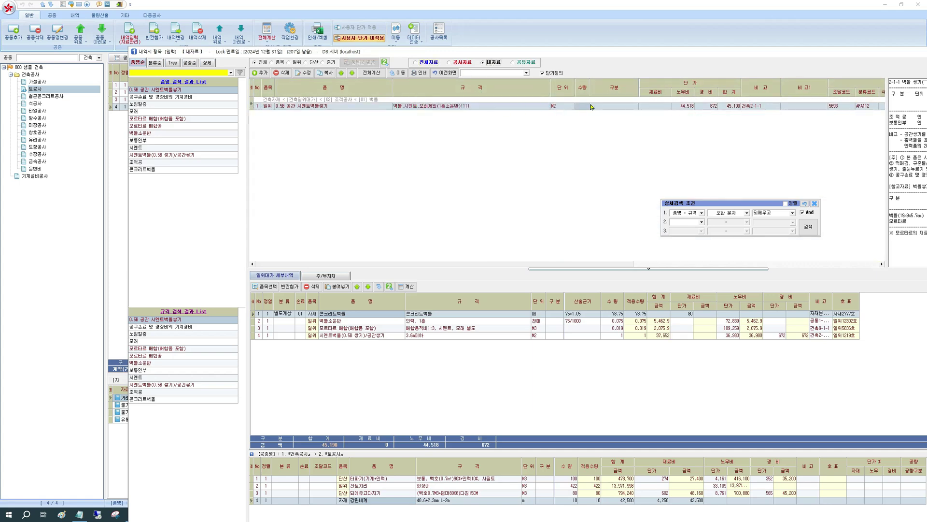
click(586, 106)
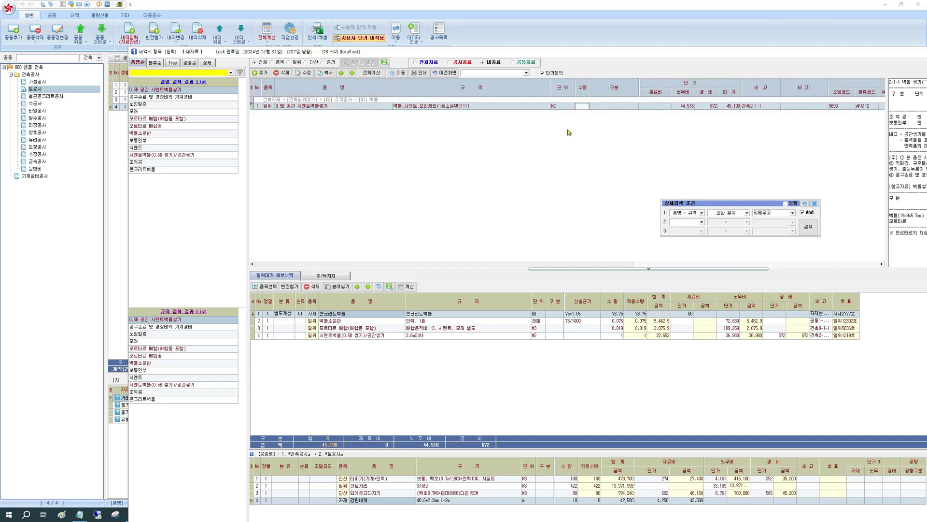
key(Escape)
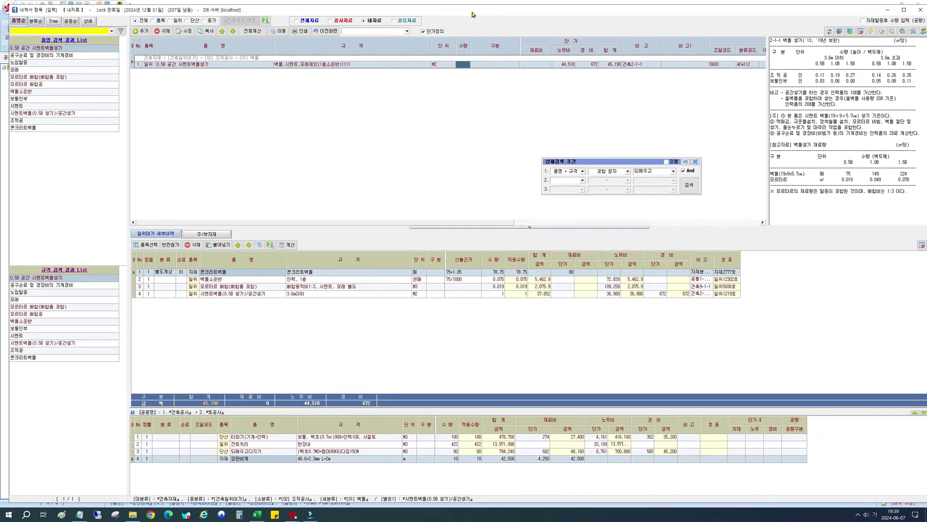
- Compare the item lists of 전체자료 and 내자료 and return to the registered brick item in 내자료
drag(473, 13, 471, 13)
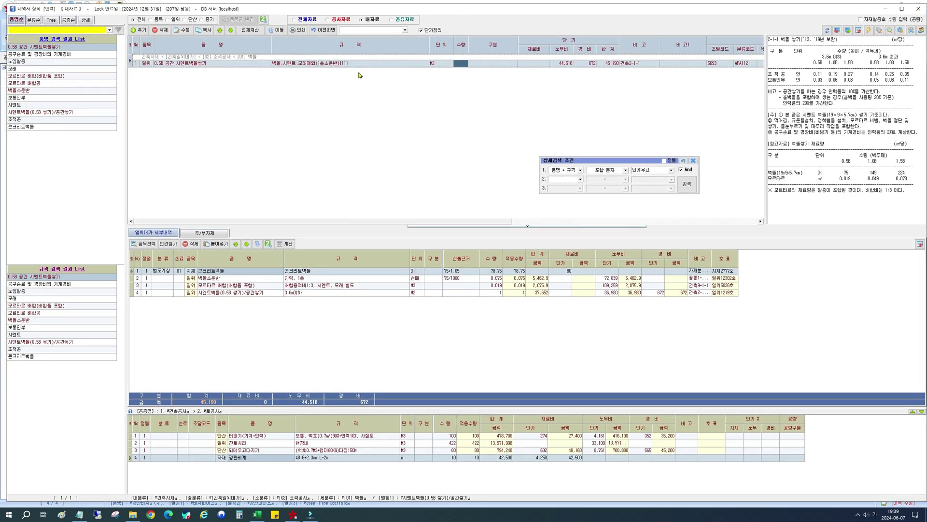
click(306, 19)
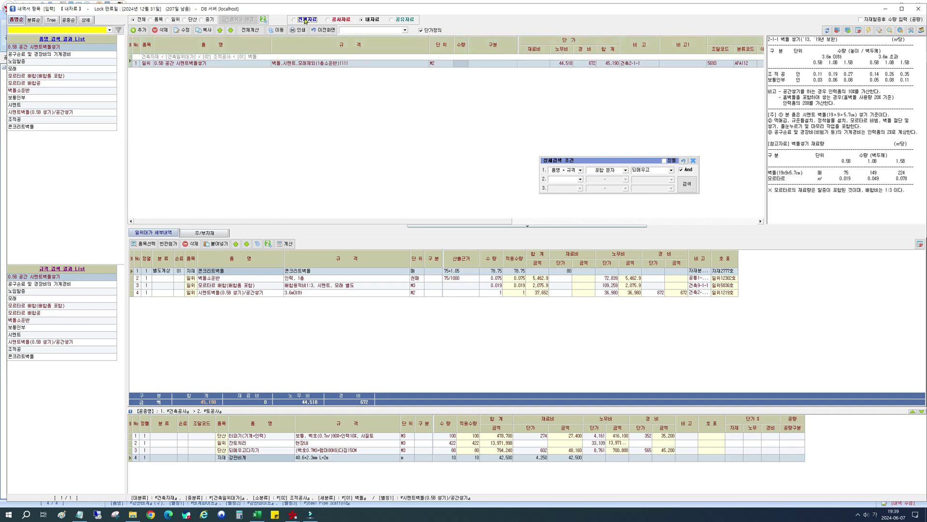
click(332, 20)
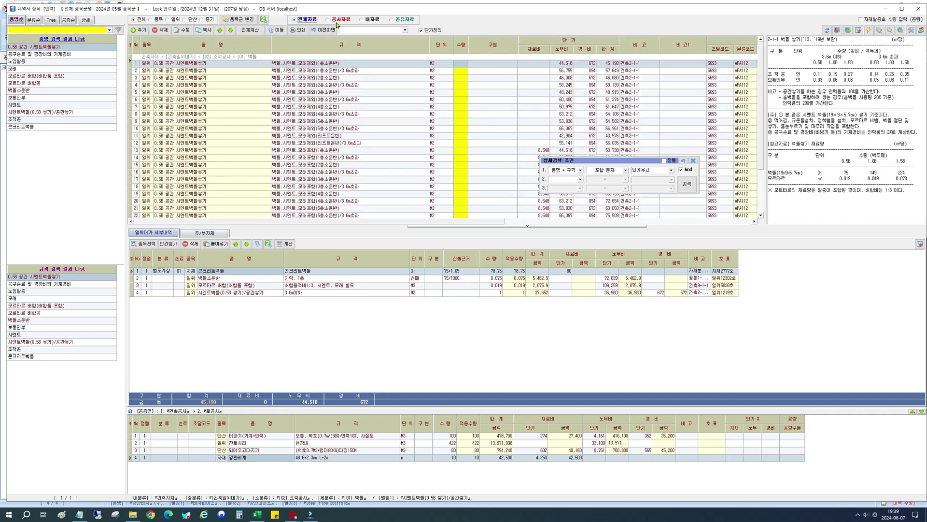
click(371, 20)
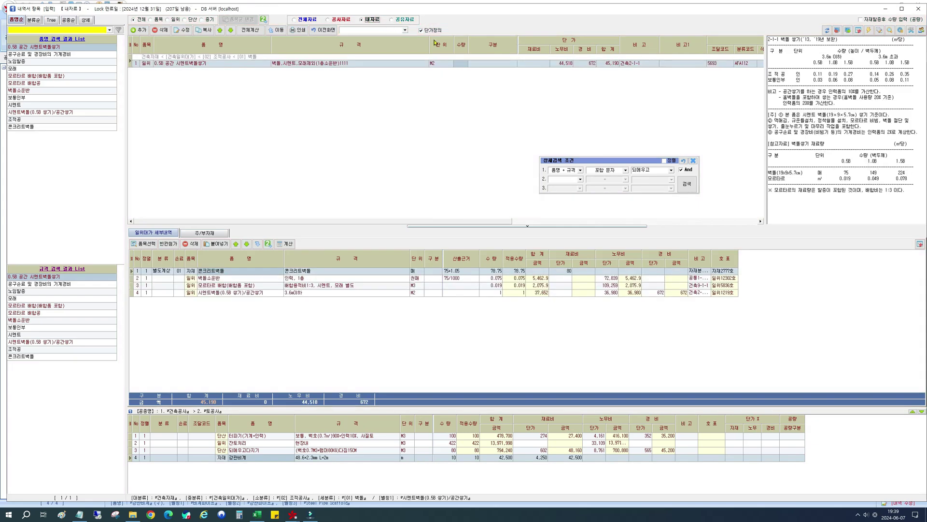
click(219, 64)
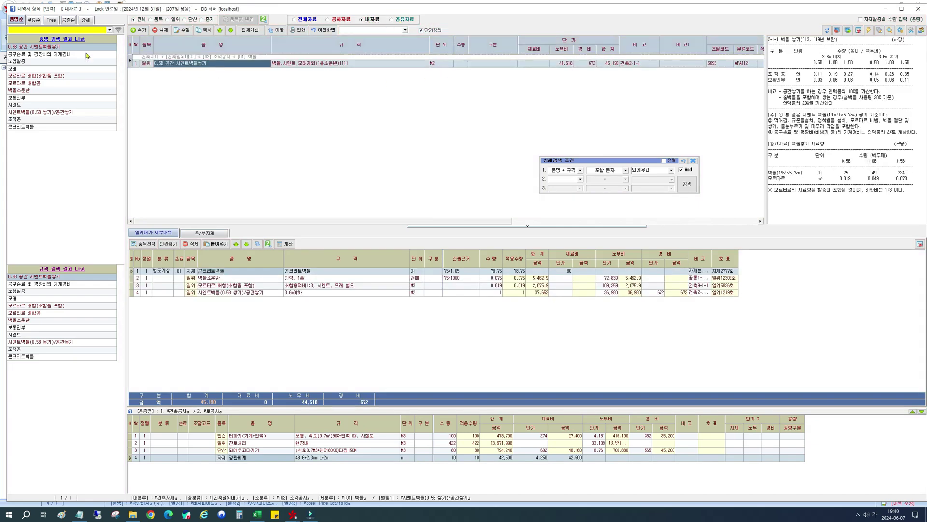
click(48, 27)
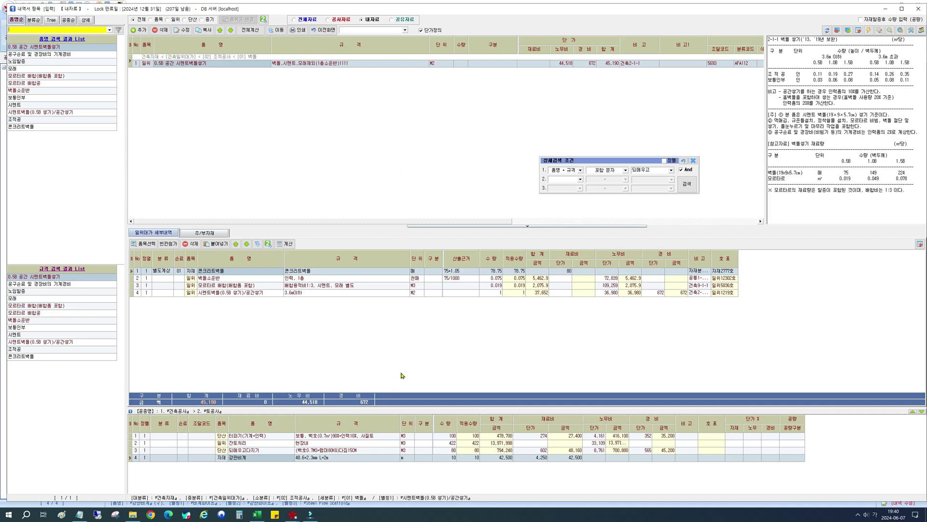
- Show 공유자료 and run an empty name search to list all shared items
click(397, 20)
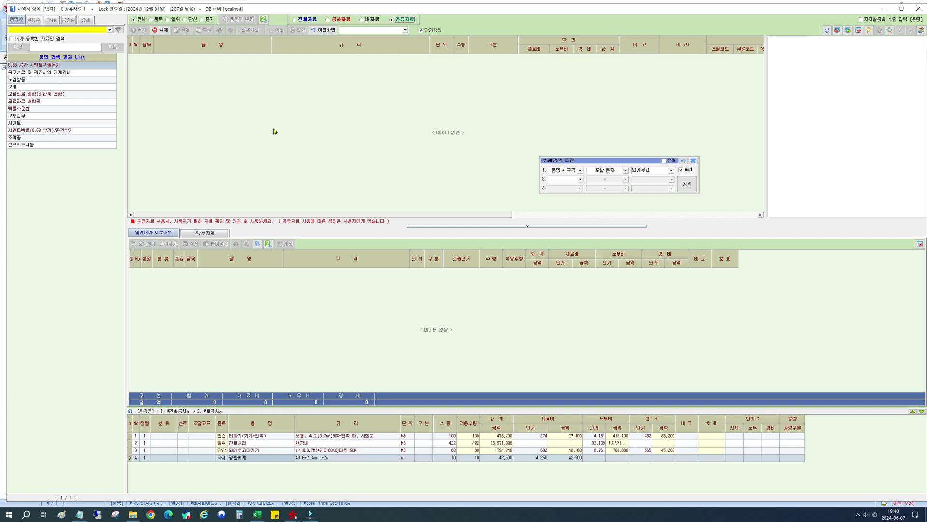
click(64, 30)
key(Return)
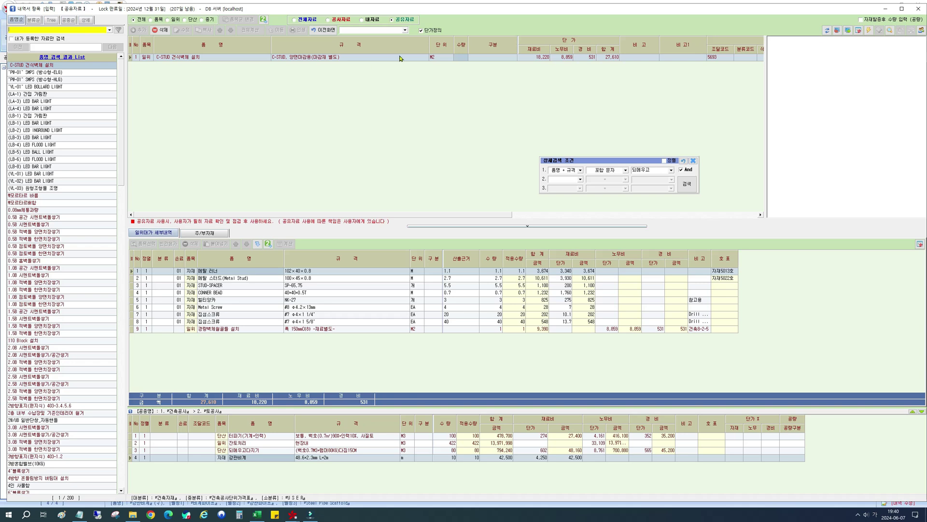
- Add the shared C-STUD 건식벽체 설치 item to the 토공사 entries with a quantity of 10 and select its new row
click(456, 58)
click(455, 58)
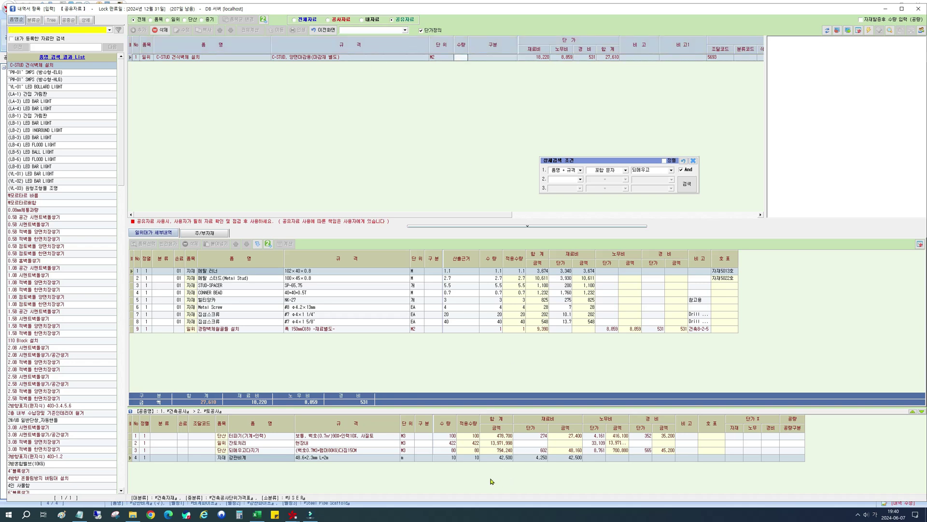
click(264, 59)
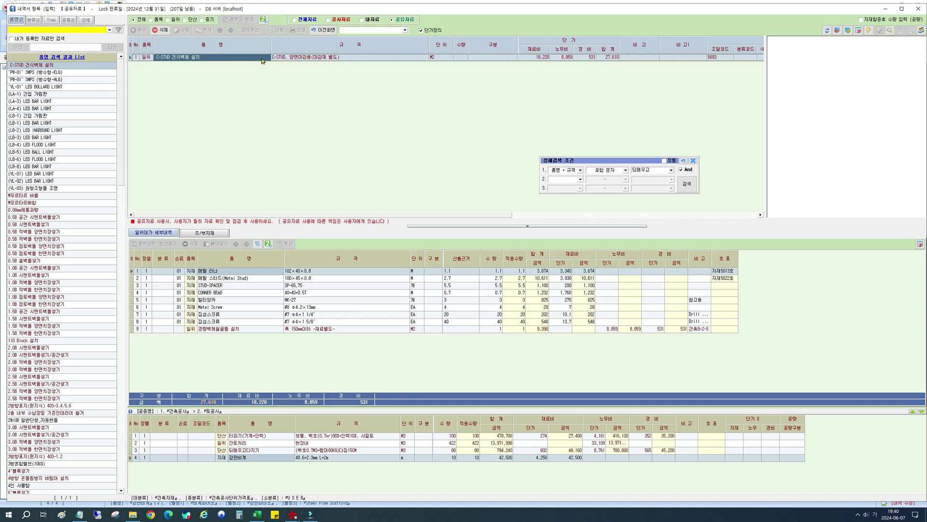
click(309, 58)
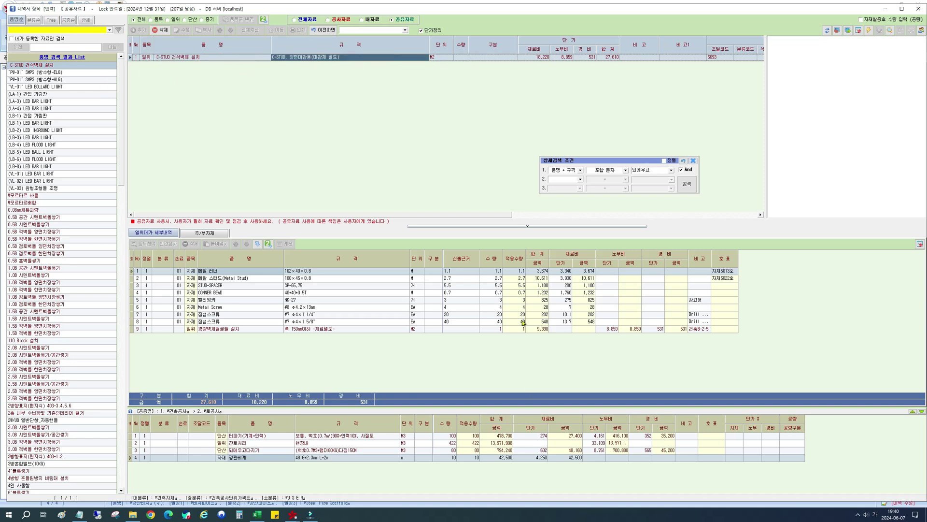
click(462, 58)
text(10)
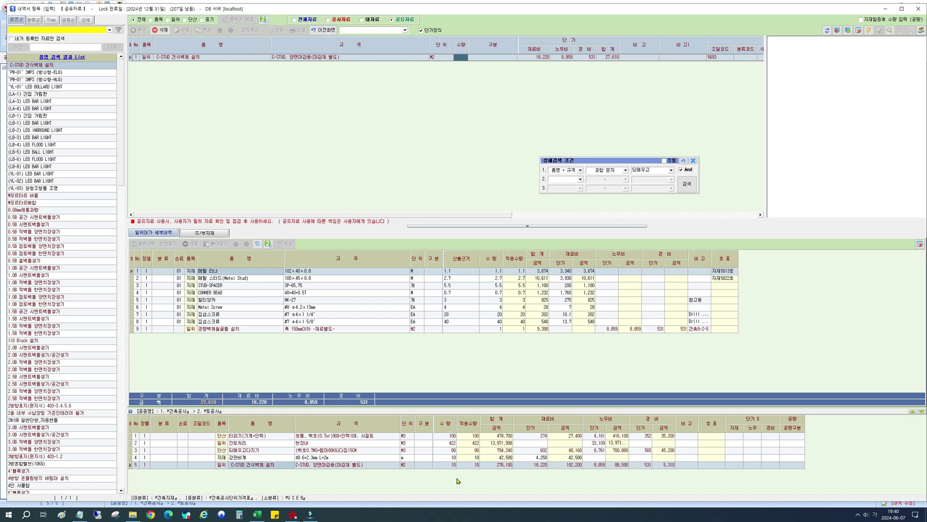
click(330, 467)
click(420, 466)
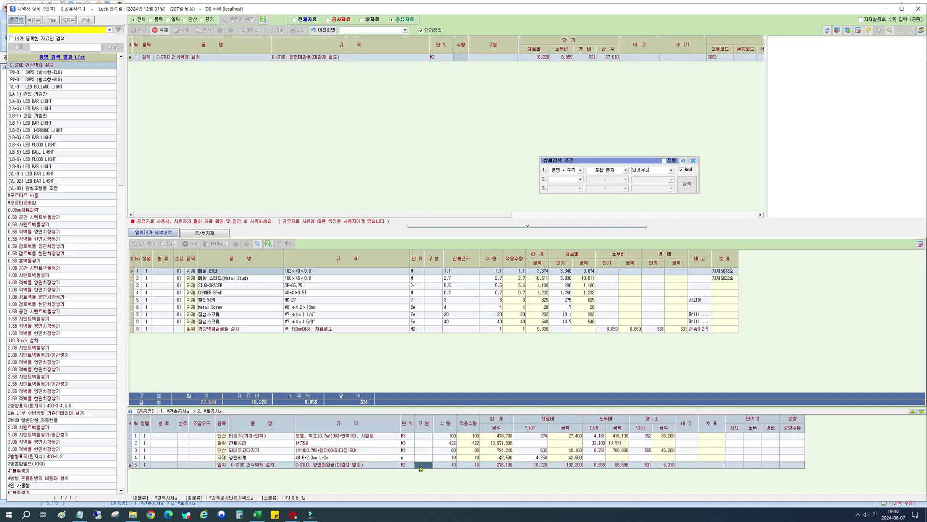
- Return to the 토공사 estimate sheet and open its C-STUD 건식벽체 설치 row in the item window to view it in 공사자료
click(326, 31)
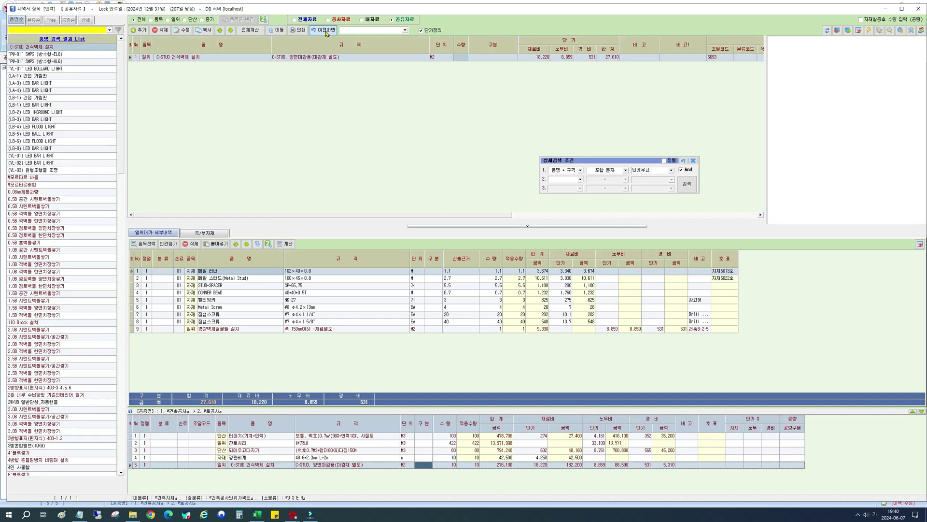
click(255, 117)
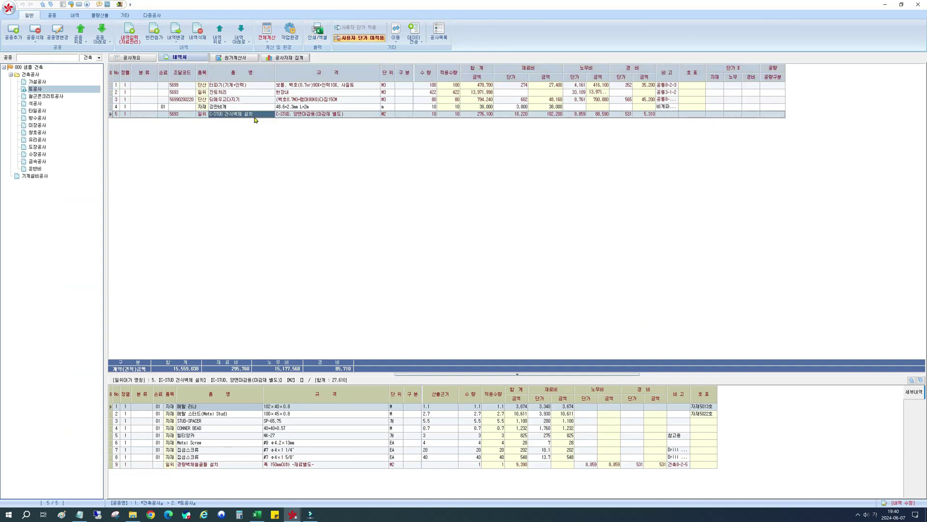
click(340, 115)
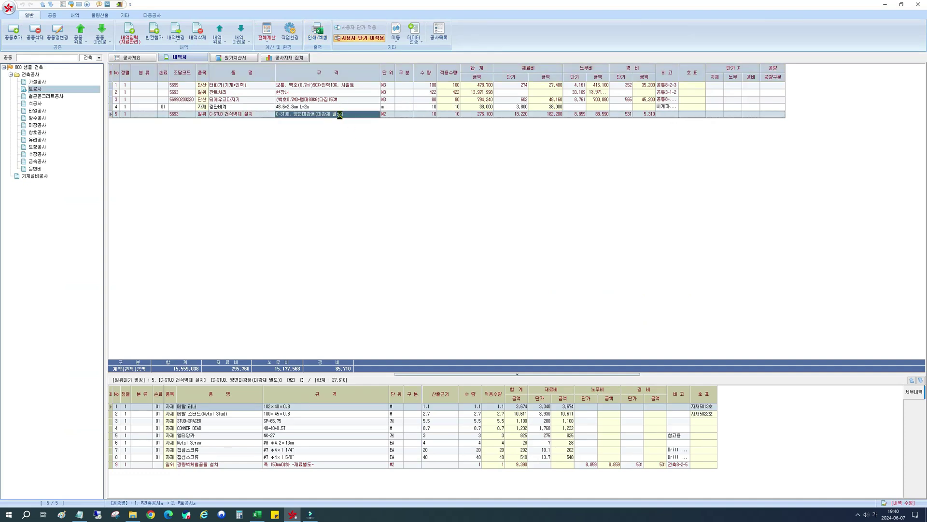
double_click(339, 115)
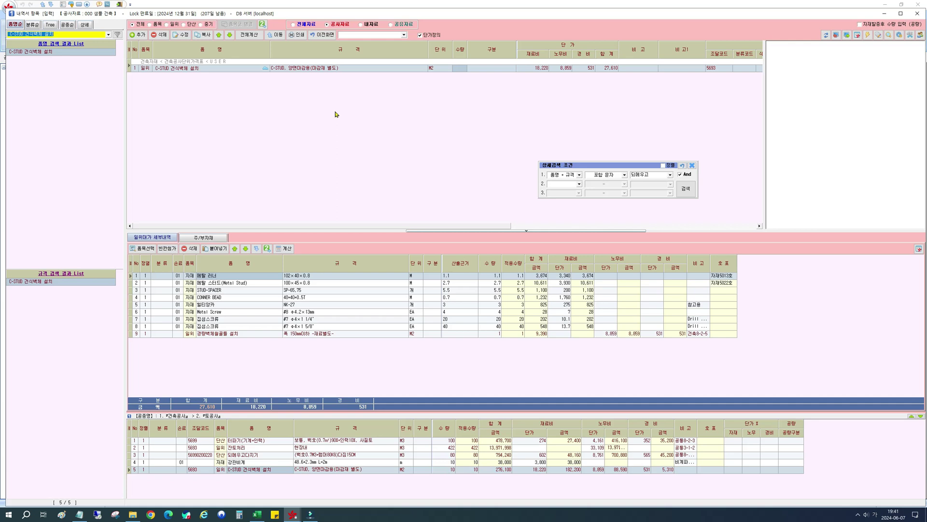
click(341, 26)
click(366, 93)
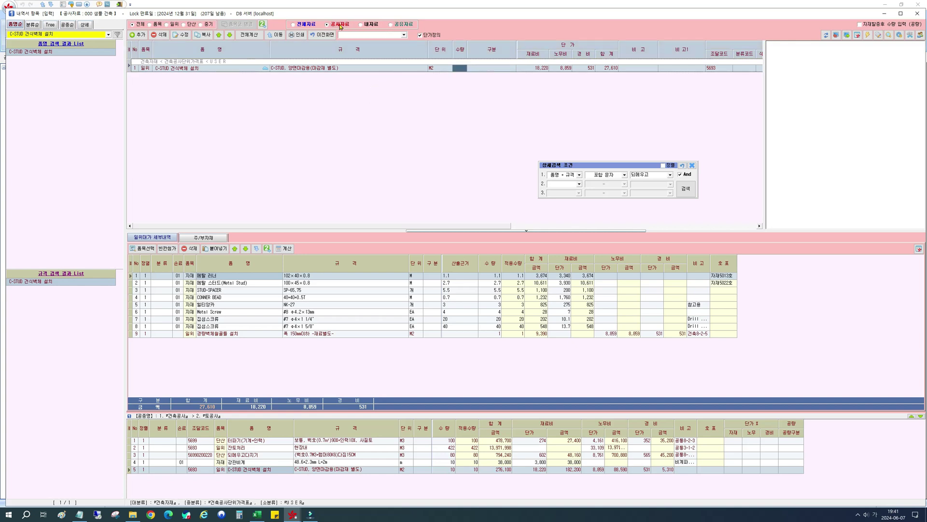
- Show 전체자료, clear the item name search, and list all items of 공유자료 with an empty search
click(305, 24)
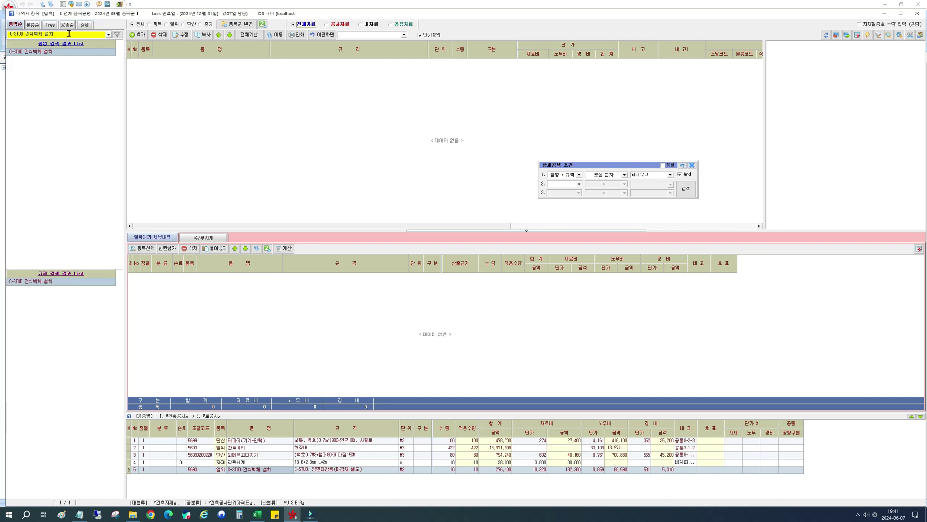
click(69, 34)
key(BackSpace)
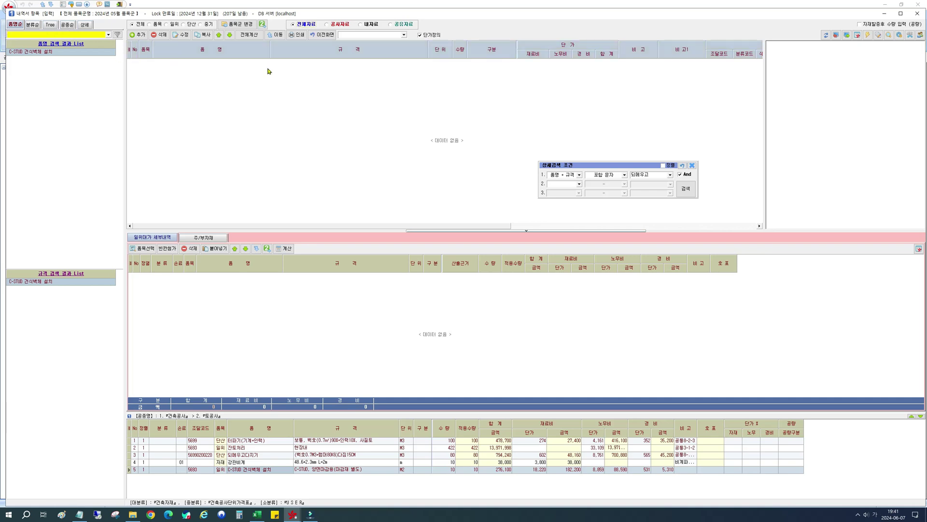
click(391, 24)
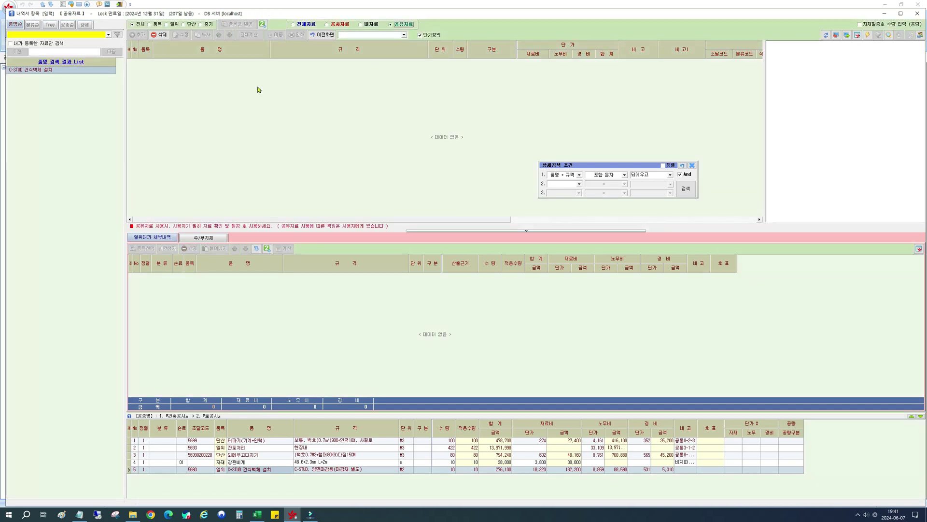
click(64, 35)
key(Return)
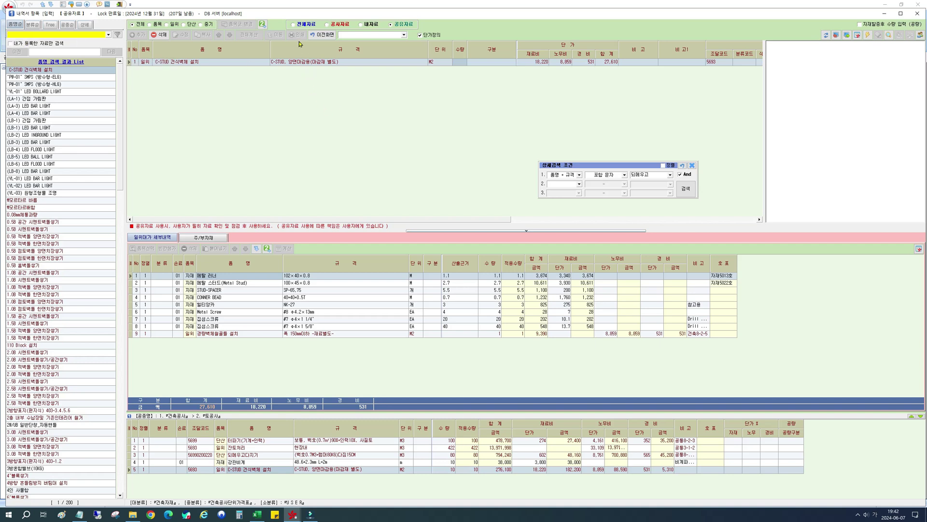
- Compare the item lists of 전체자료 and 내자료 and return to 전체자료
click(298, 25)
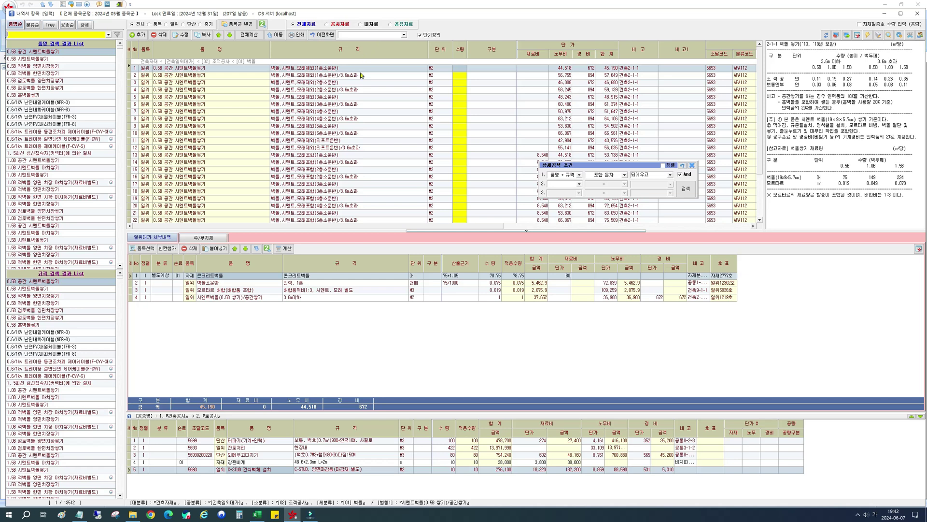
click(364, 25)
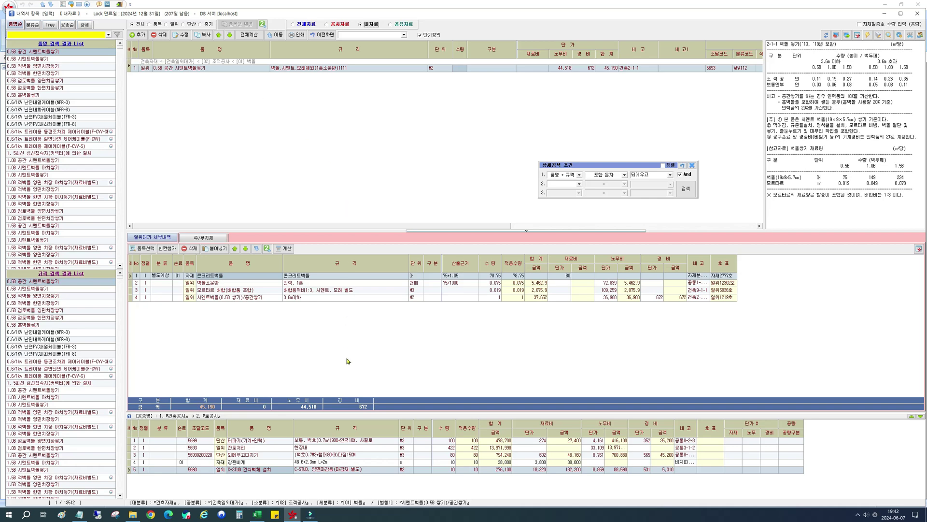
click(380, 203)
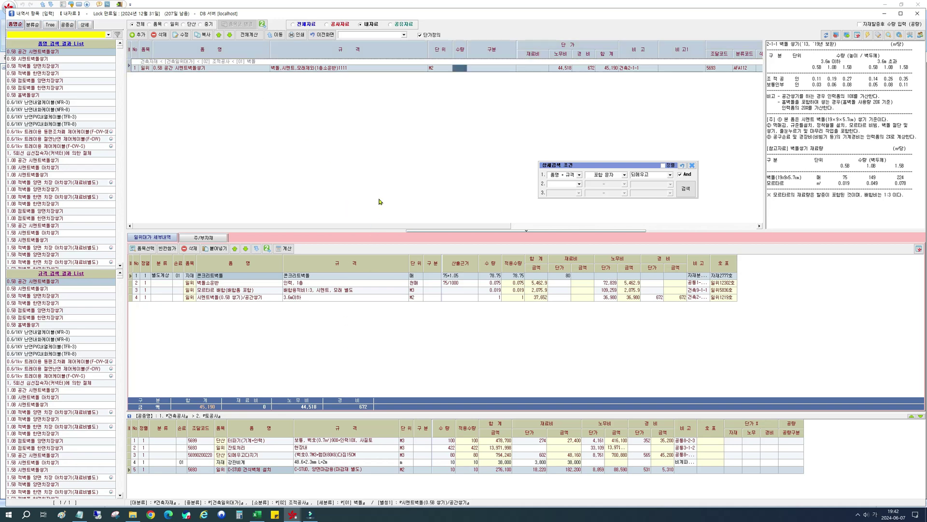
click(294, 25)
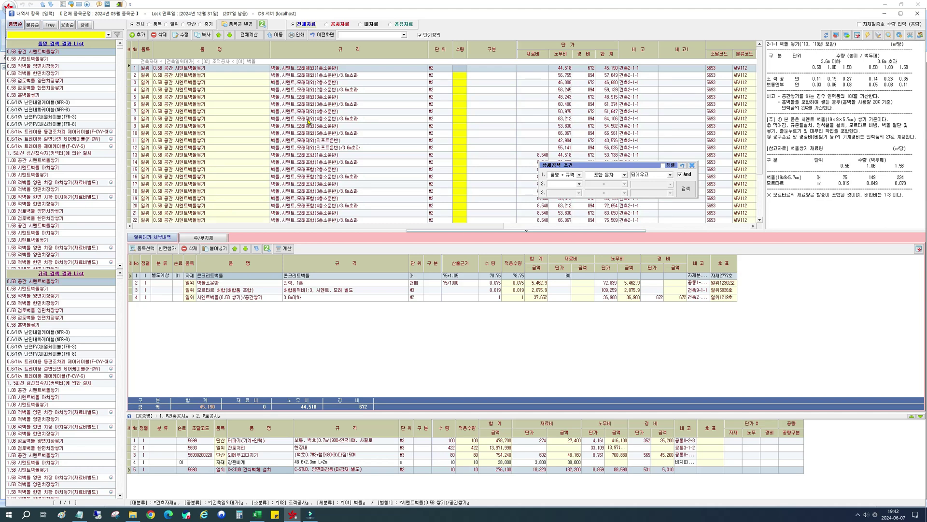
key(alt+Tab)
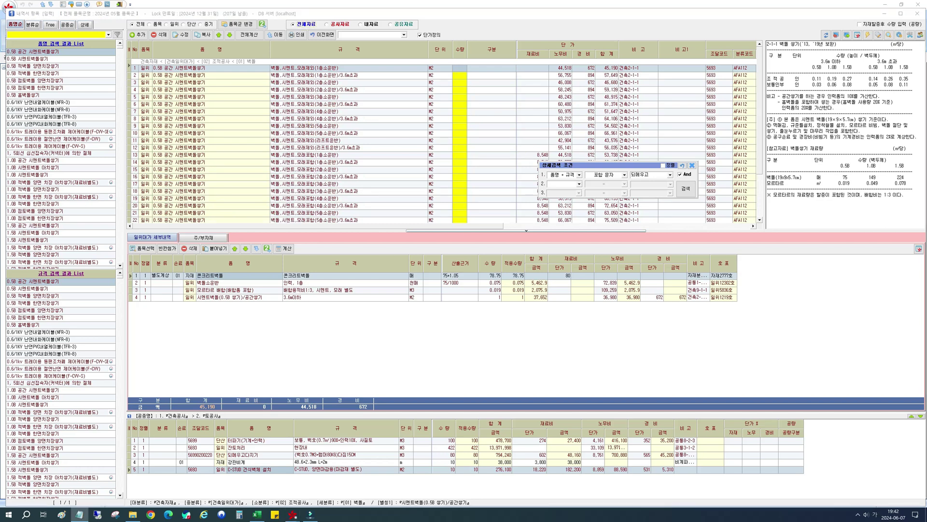
click(375, 352)
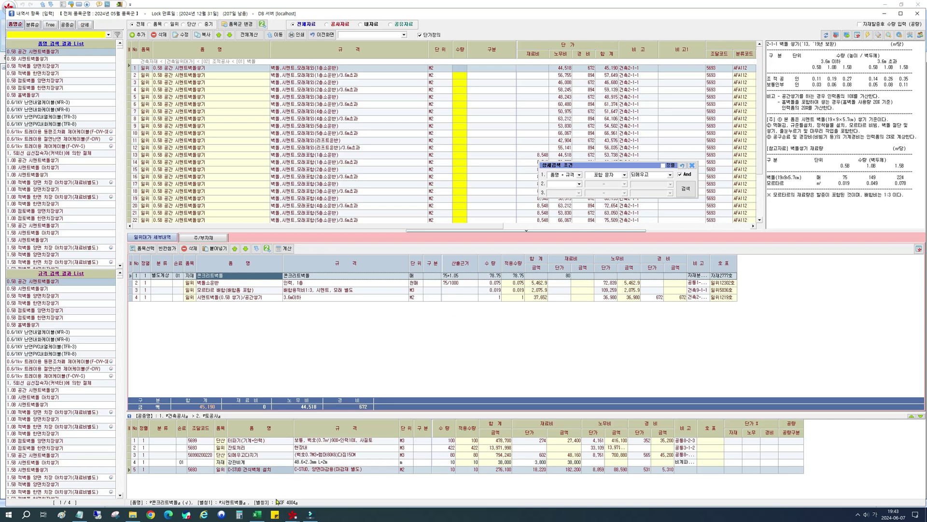
- Make 철근콘크리트공사 the work type receiving entries and move the item window back over the work type tree
double_click(196, 14)
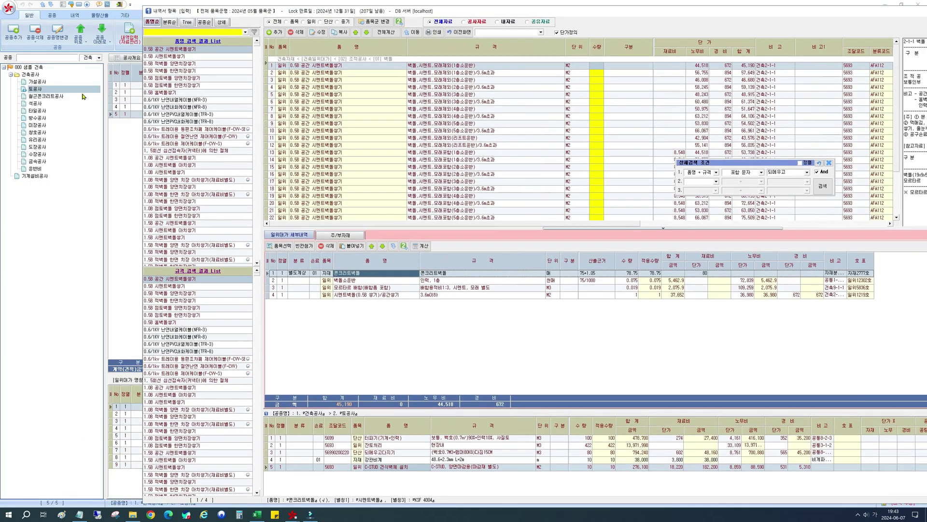
click(45, 99)
drag(309, 15, 182, 22)
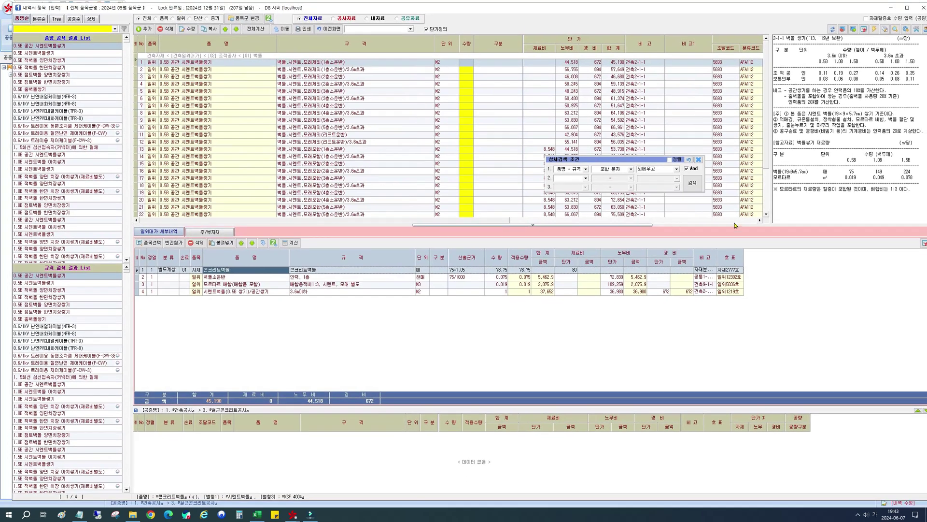
- Search the item names in 전체자료 for 레미콘
click(658, 169)
key(alt+Tab)
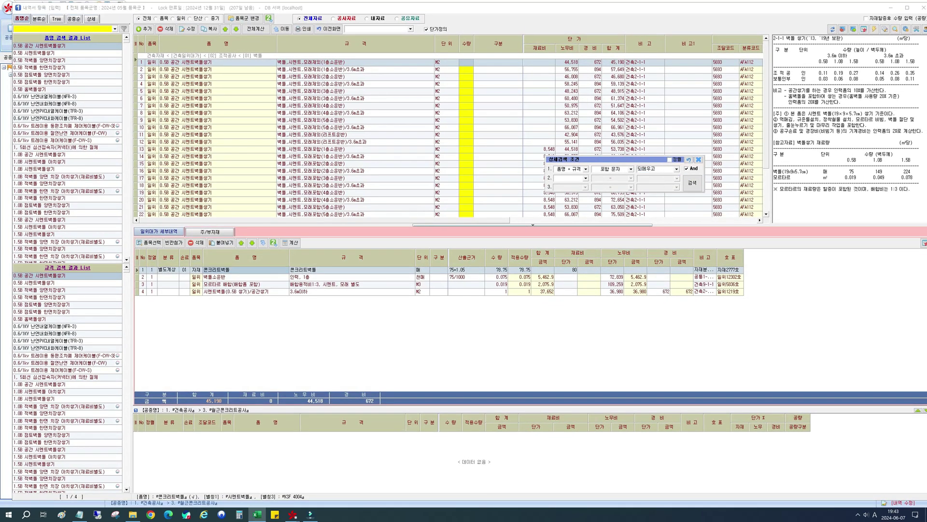
click(659, 168)
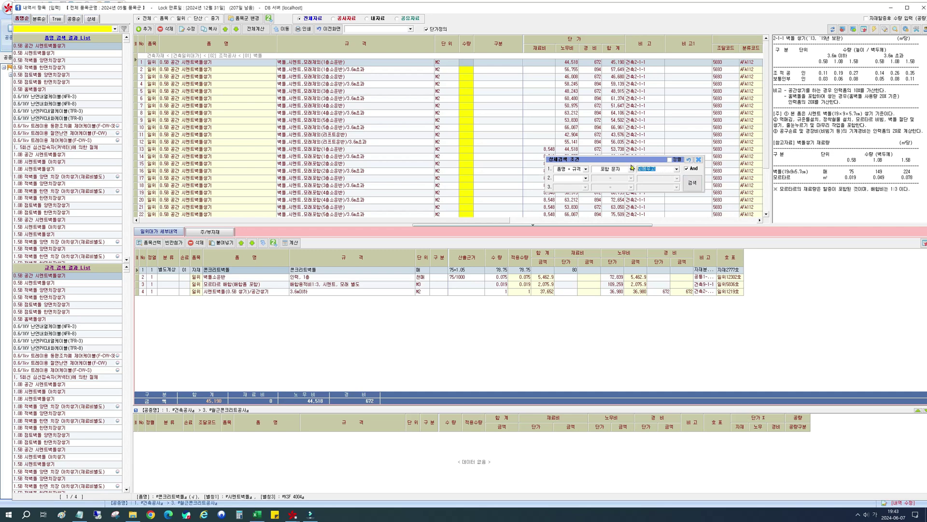
text(철)
text(미)
click(71, 27)
text(레미콘)
key(Return)
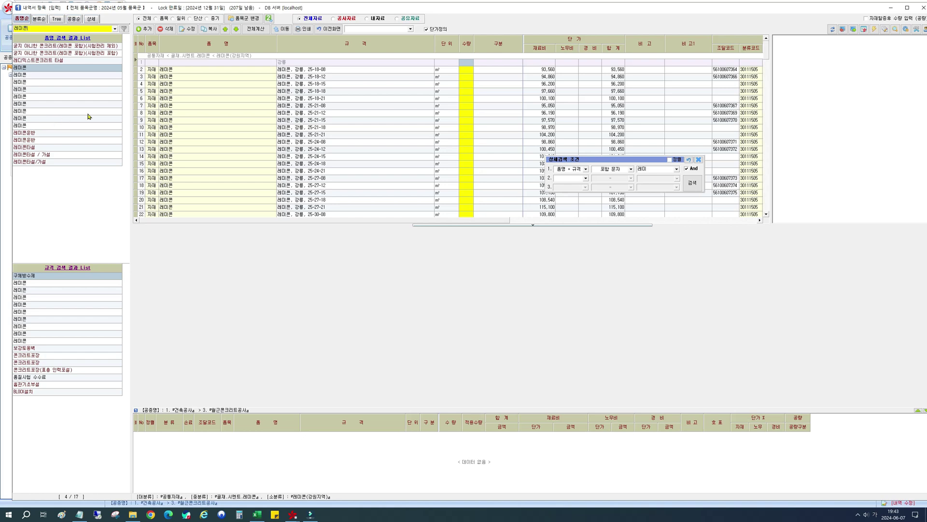
- Add 레미콘 강릉 25-18-12 with a quantity of 18 and 25-18-15 with a quantity of 200 to 철근콘크리트공사
click(465, 70)
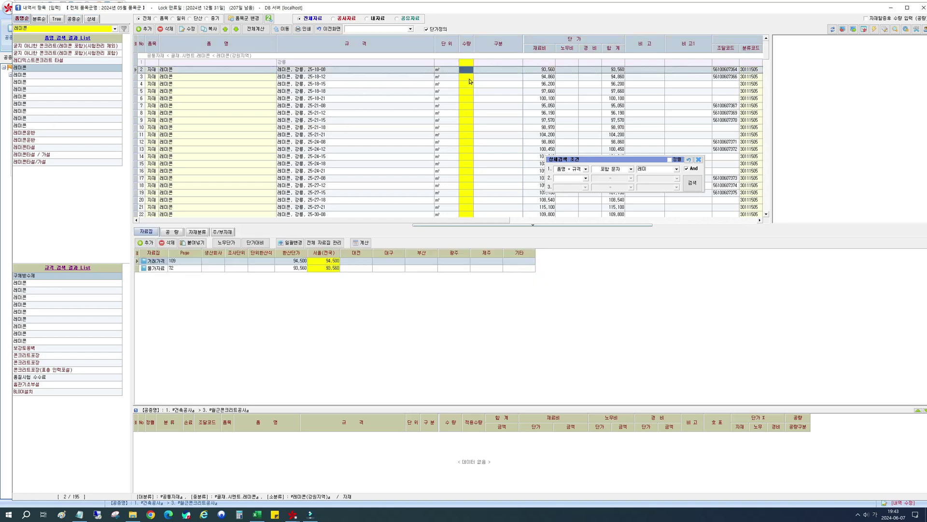
click(469, 77)
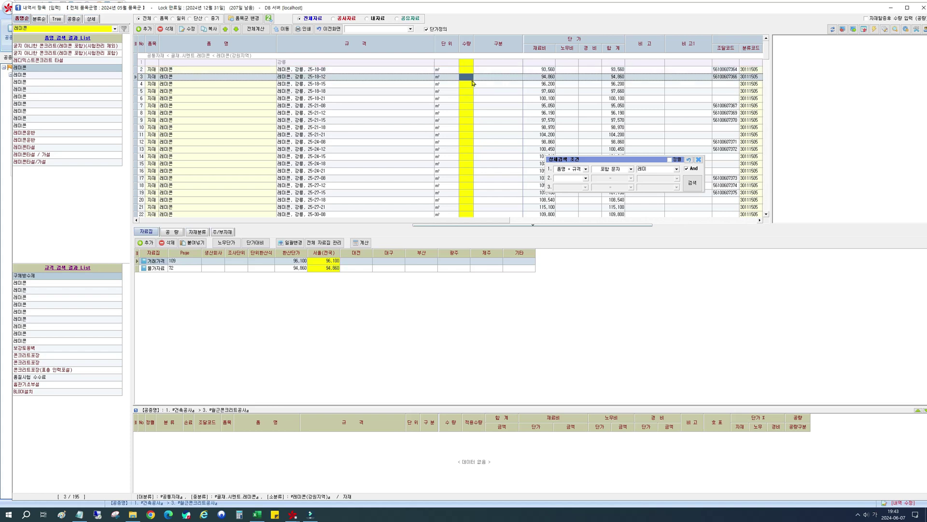
text(18)
click(473, 84)
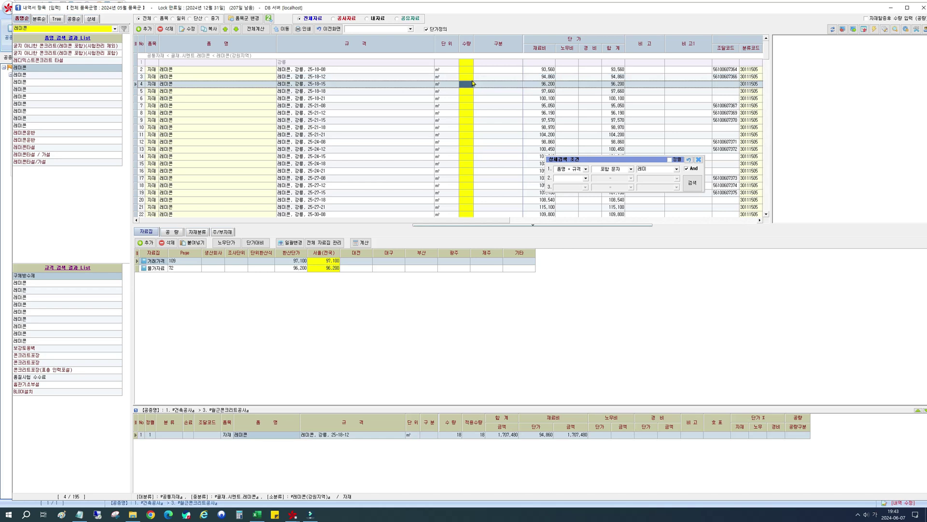
text(200)
key(Return)
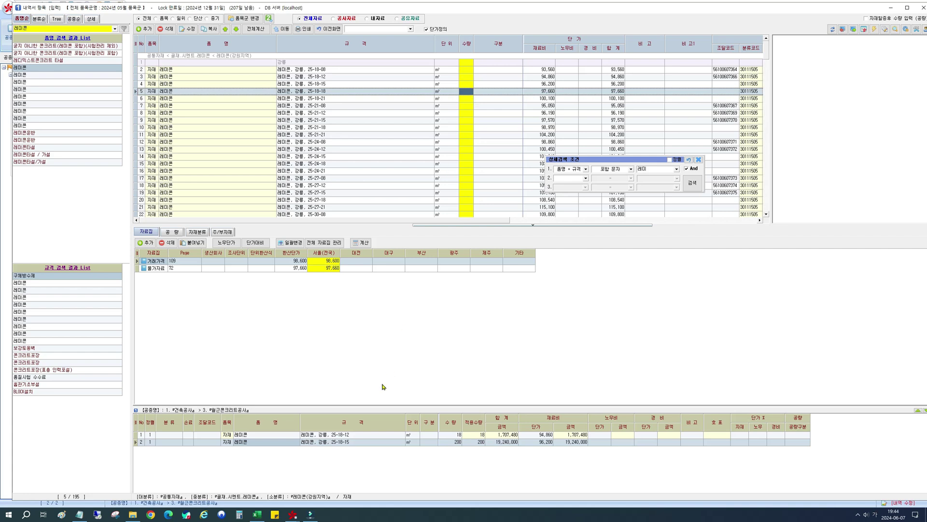
- Run a detailed search for items whose name or specification contains 봉강
click(89, 30)
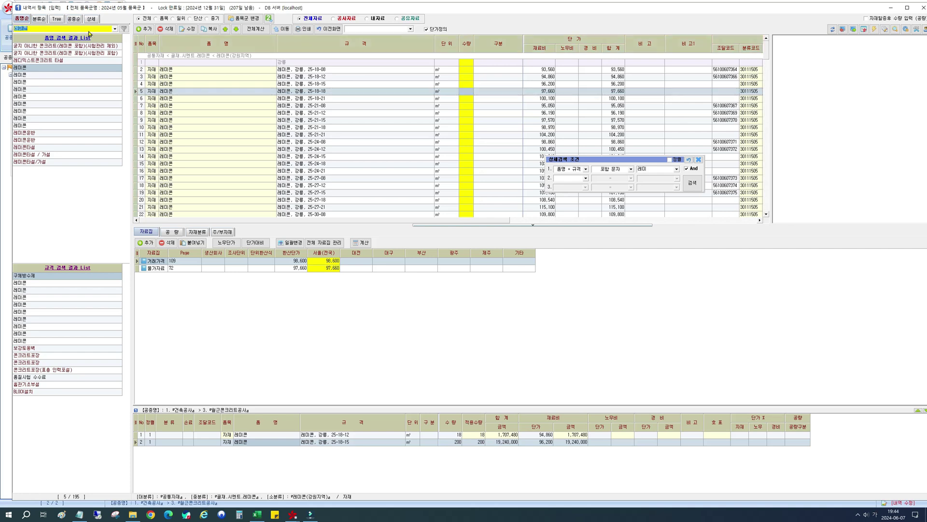
click(662, 168)
text(봉강)
key(Return)
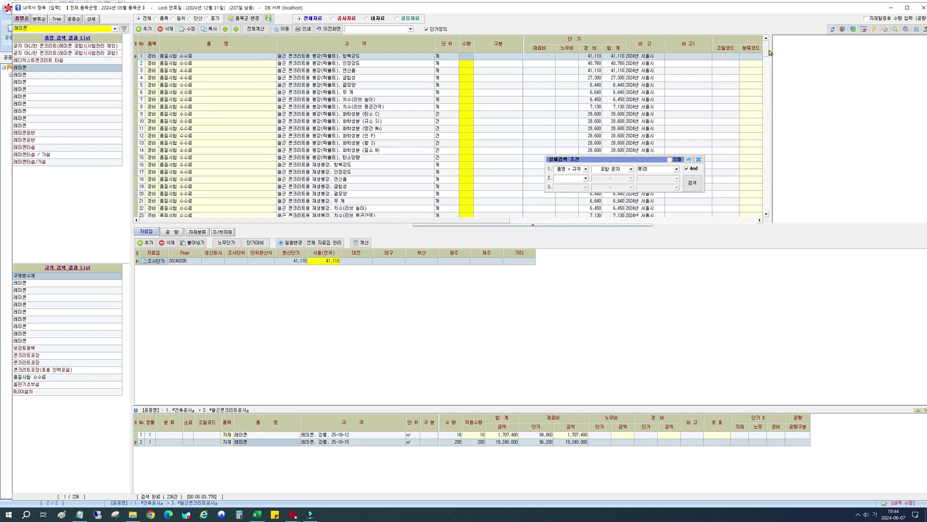
- Add 철근콘크리트용봉강 HD-13 with a quantity of 10 under that name and HD-16 with a quantity of 10.5
drag(767, 50, 770, 120)
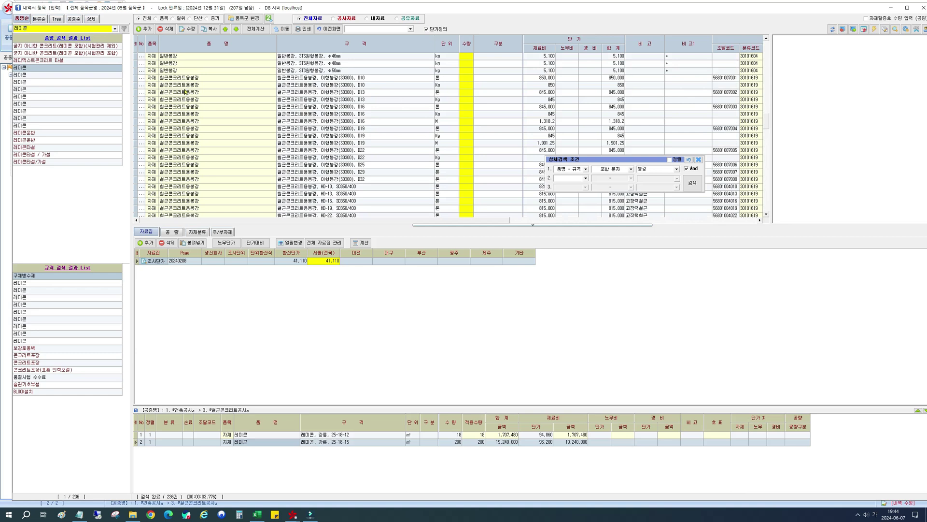
click(465, 194)
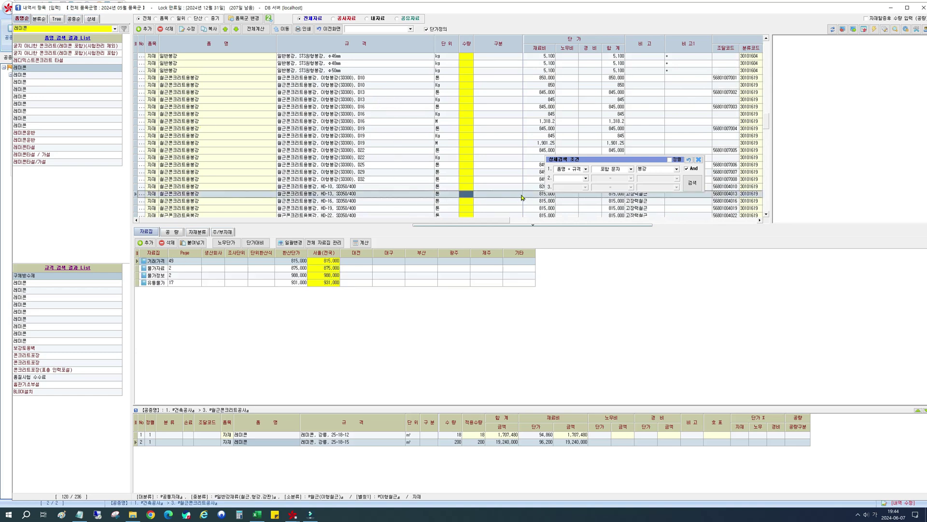
text(10)
key(Return)
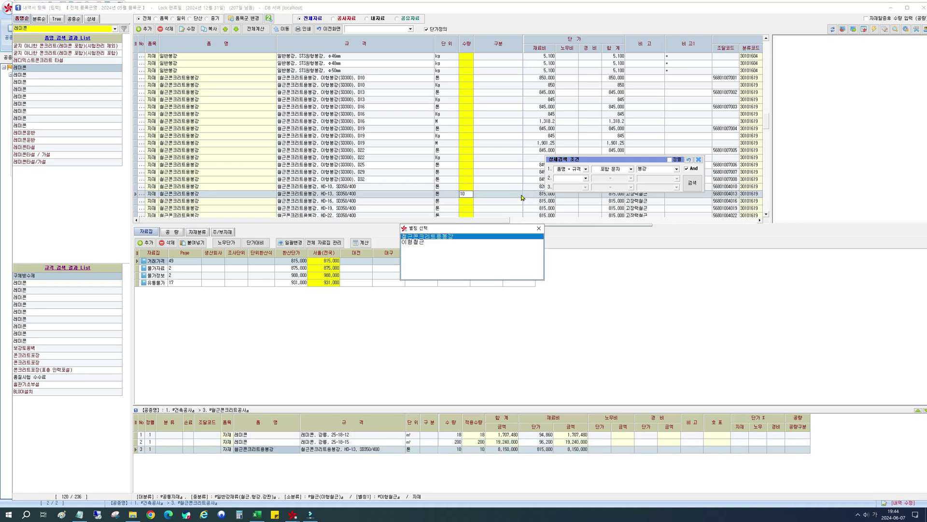
key(Return)
text(10.5)
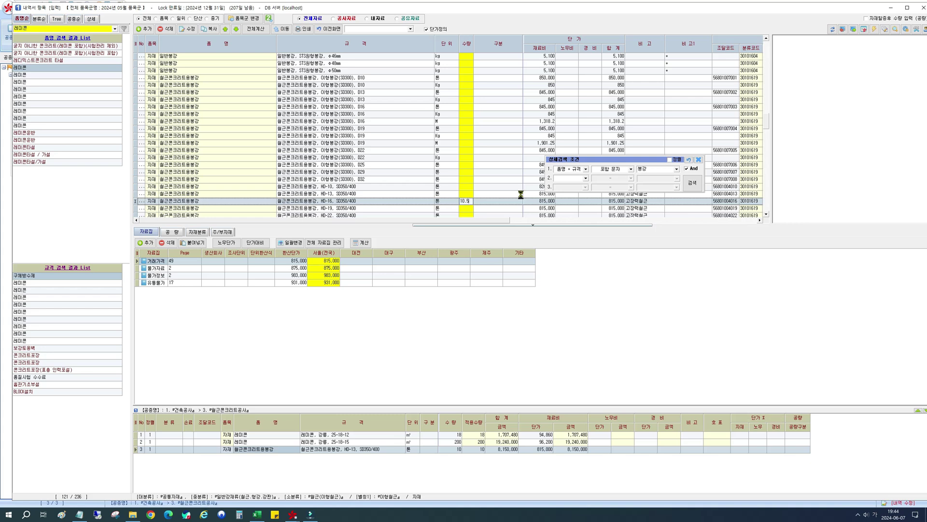
key(Return)
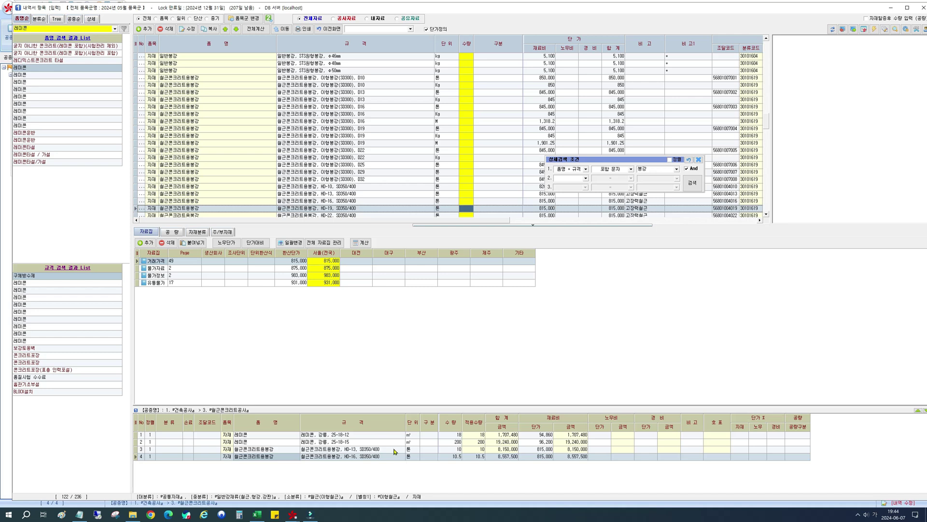
- Search the item names for 합판거 and show the 합판거푸집 설치 및 해체 items
click(74, 29)
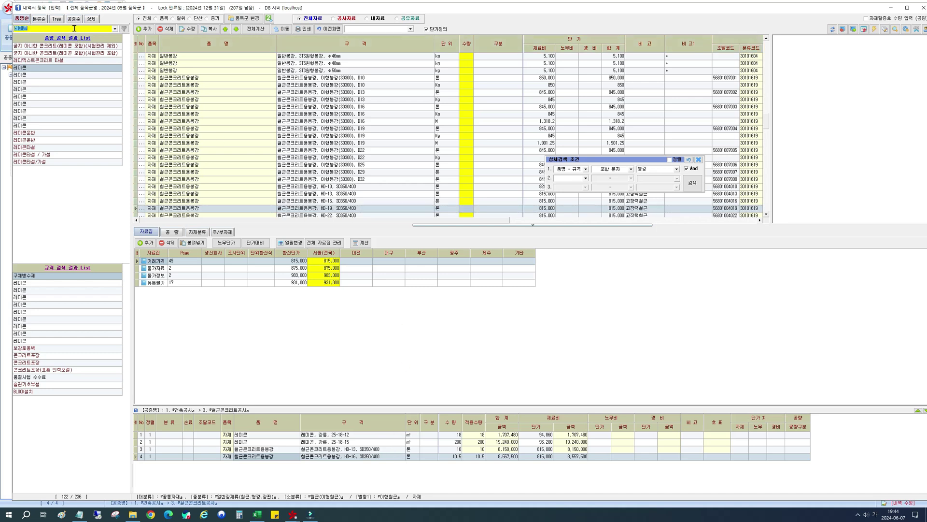
text(합판거)
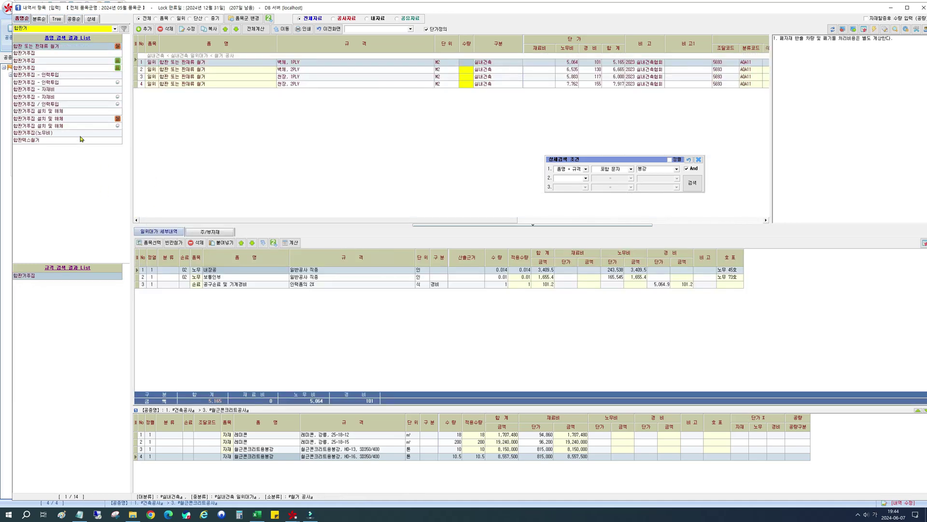
click(110, 54)
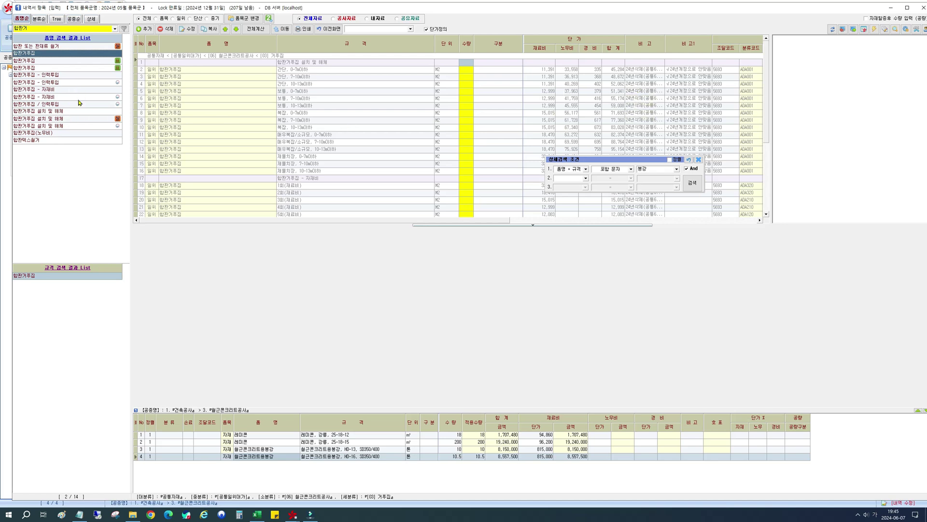
click(79, 111)
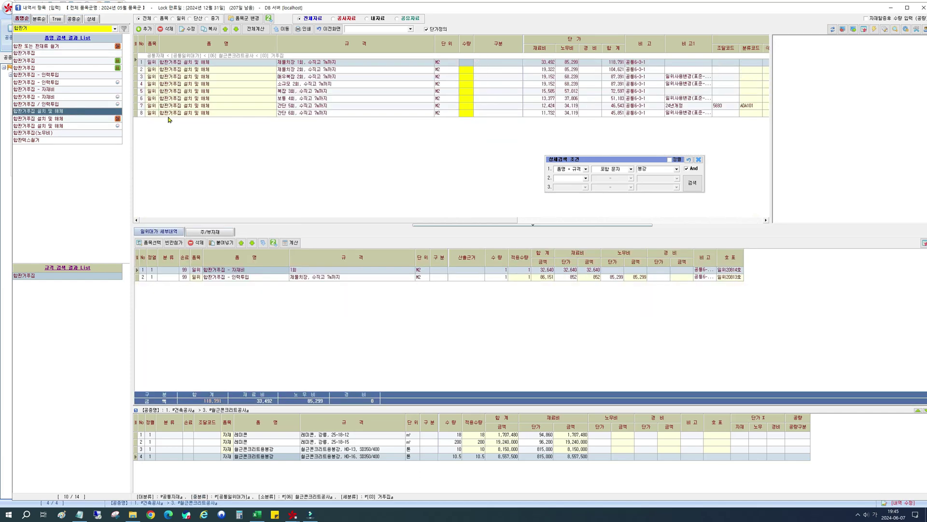
- Add 합판거푸집 설치 및 해체, 보통 4회, 수직고 7m까지 with a quantity of 100 to 철근콘크리트공사 and return to the estimate
click(393, 99)
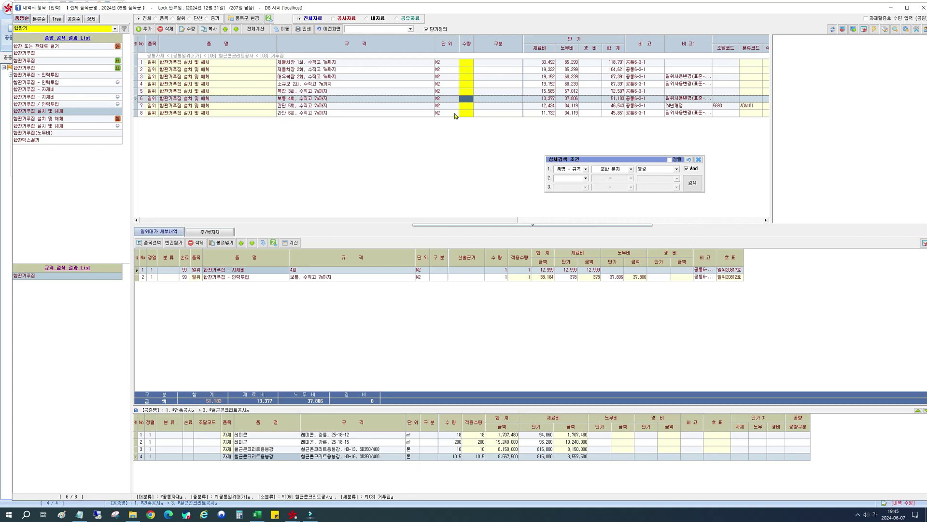
text(100)
key(Return)
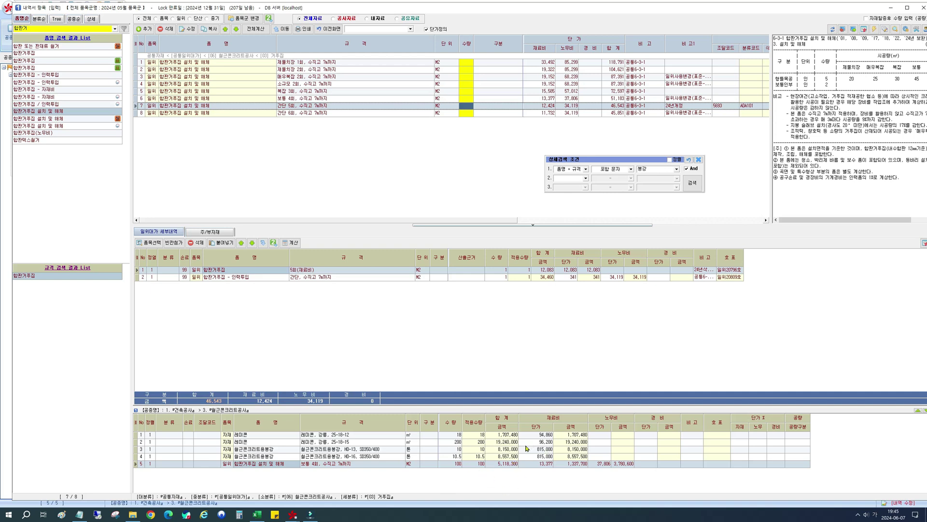
click(285, 436)
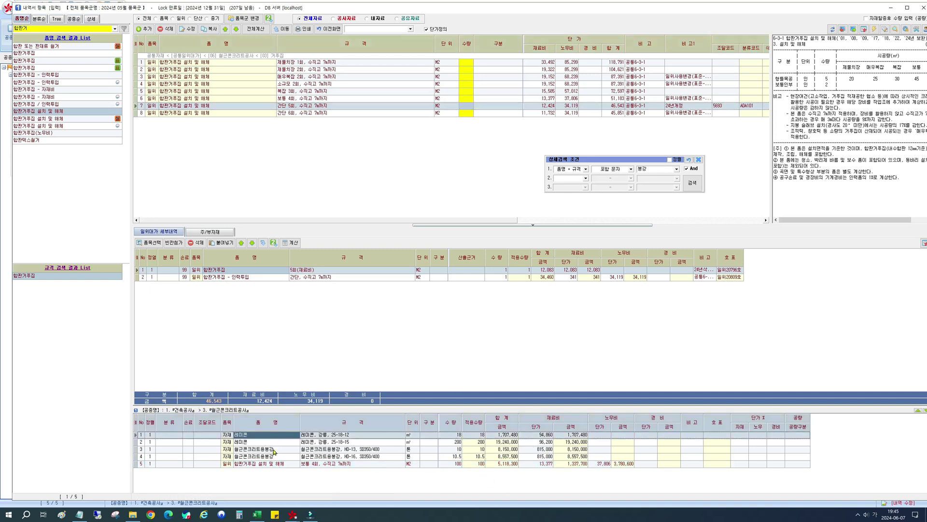
click(289, 449)
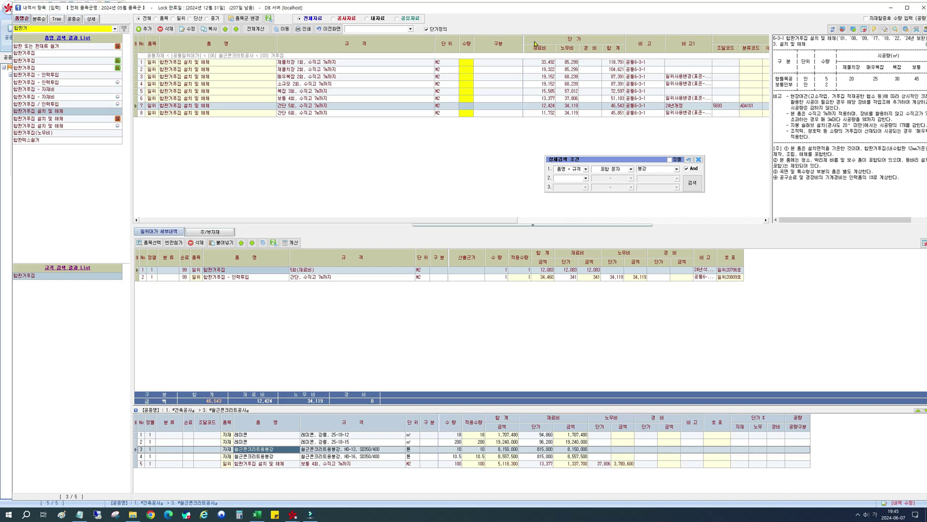
click(920, 9)
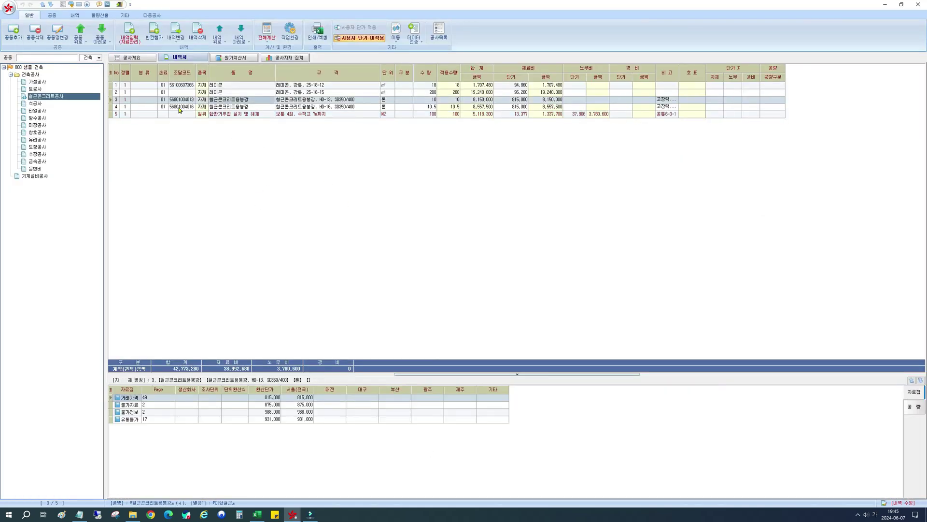
click(183, 93)
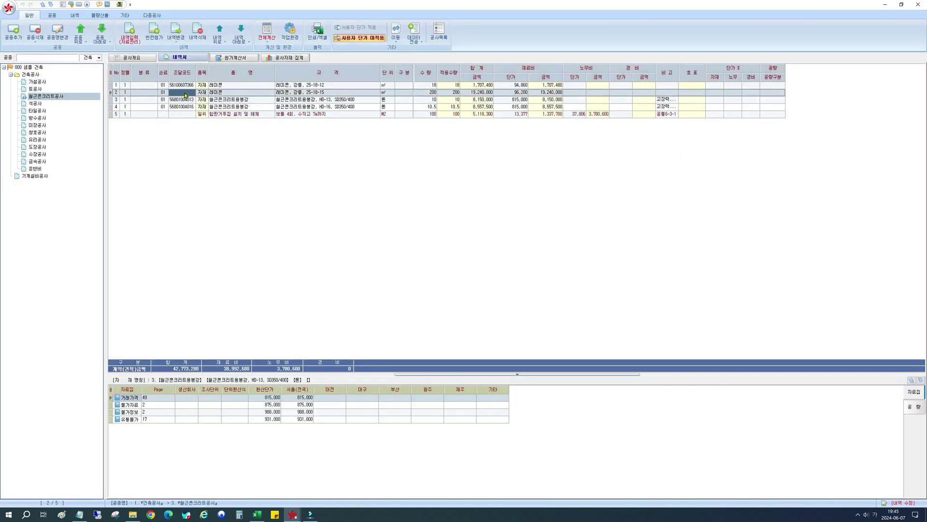
click(228, 86)
click(228, 101)
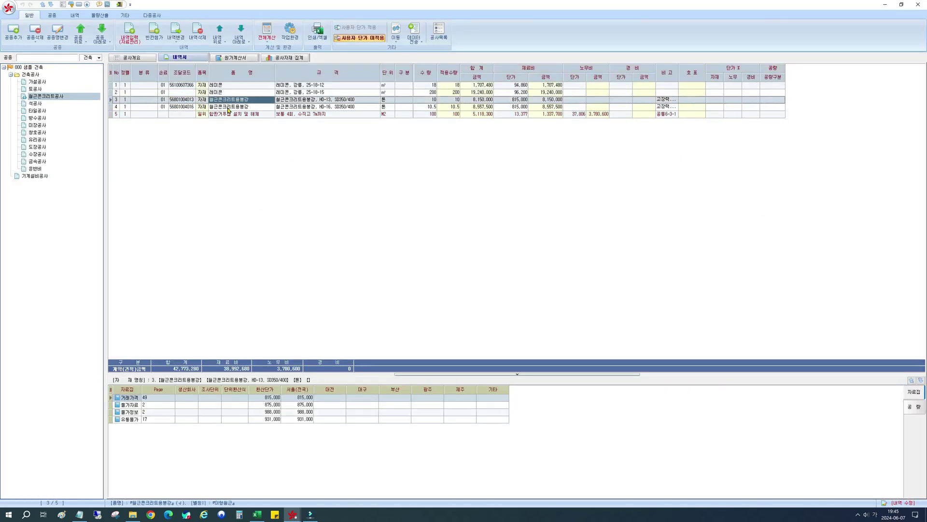
click(229, 108)
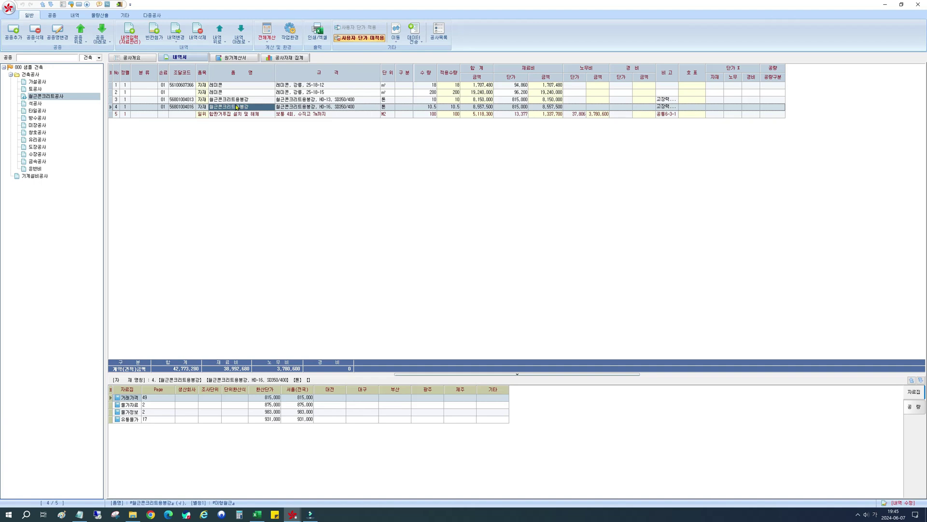
- Set the 분류 of both 레미콘 items, 25-18-12 and 25-18-15, to 관급
click(146, 86)
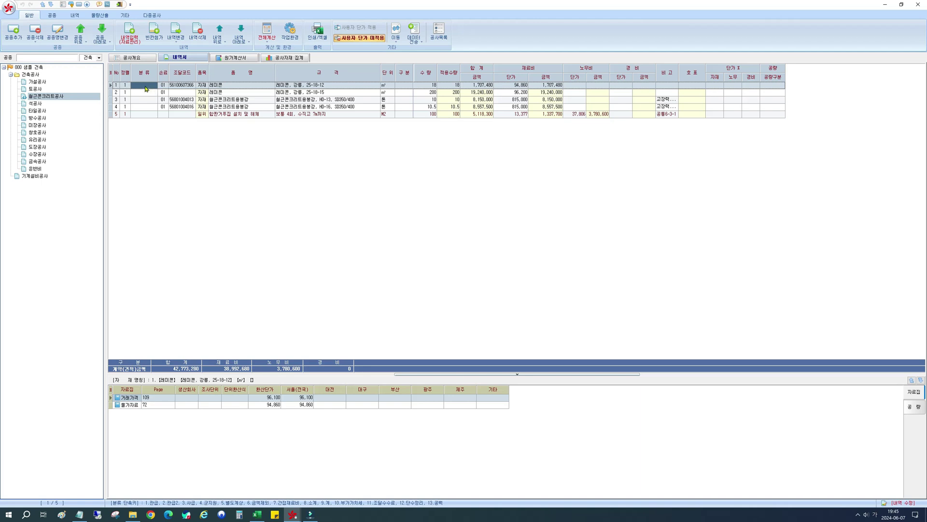
click(146, 86)
click(154, 85)
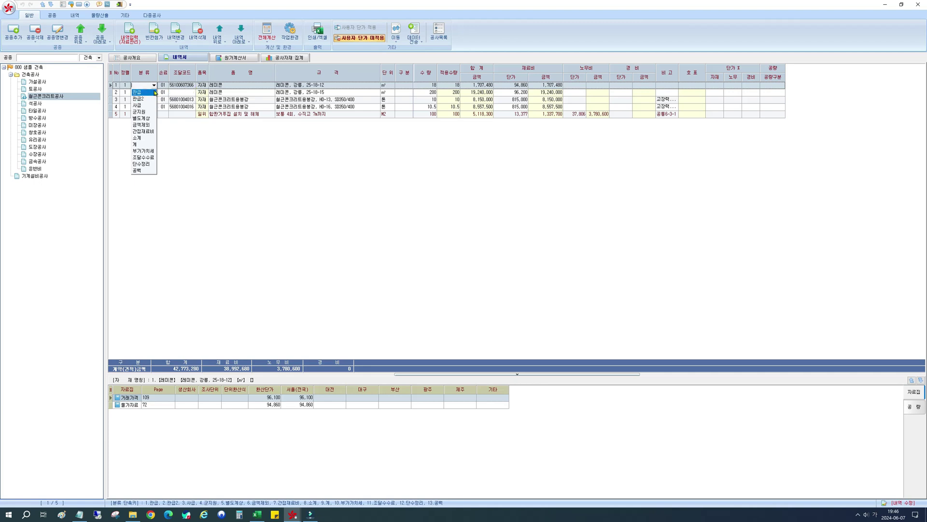
click(151, 94)
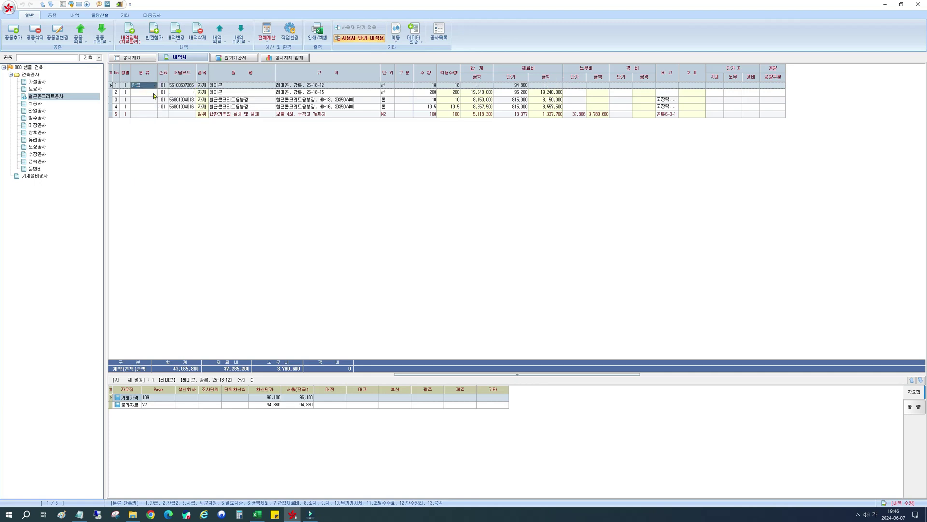
click(152, 96)
click(151, 95)
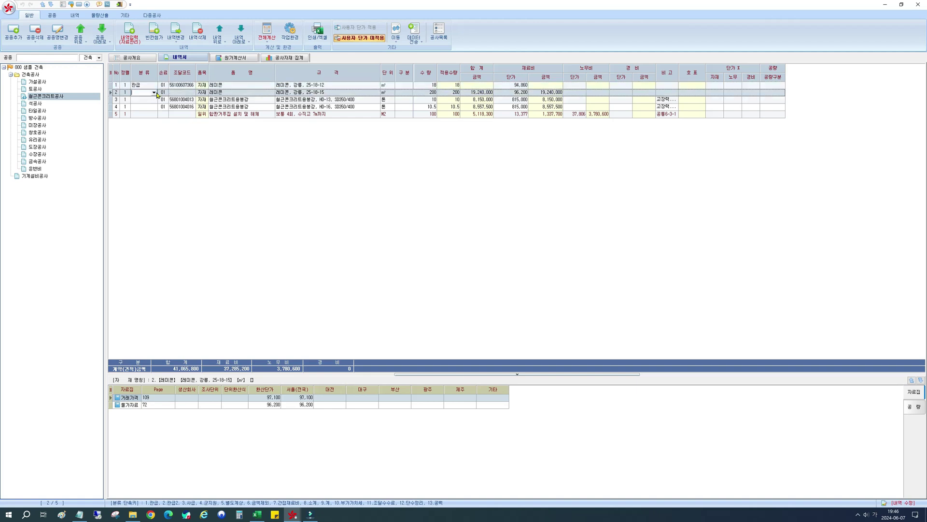
click(147, 100)
- Set the 분류 of both 철근콘크리트용봉강 items, HD-13 and HD-16, to 관급2
click(144, 100)
click(145, 101)
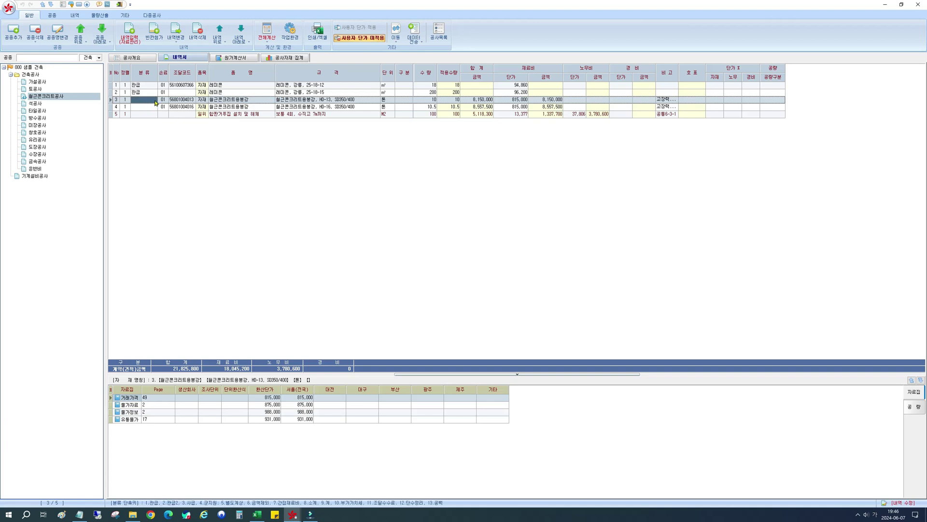
click(150, 100)
click(154, 101)
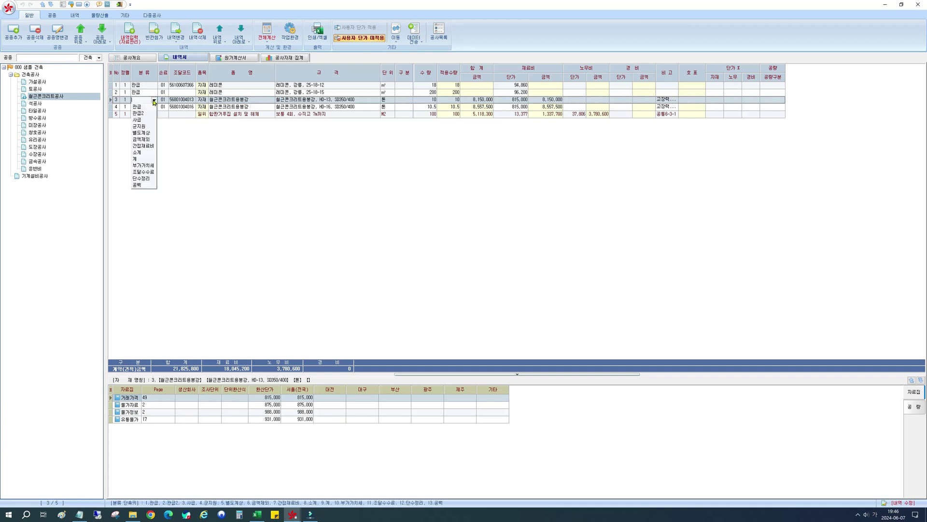
click(145, 113)
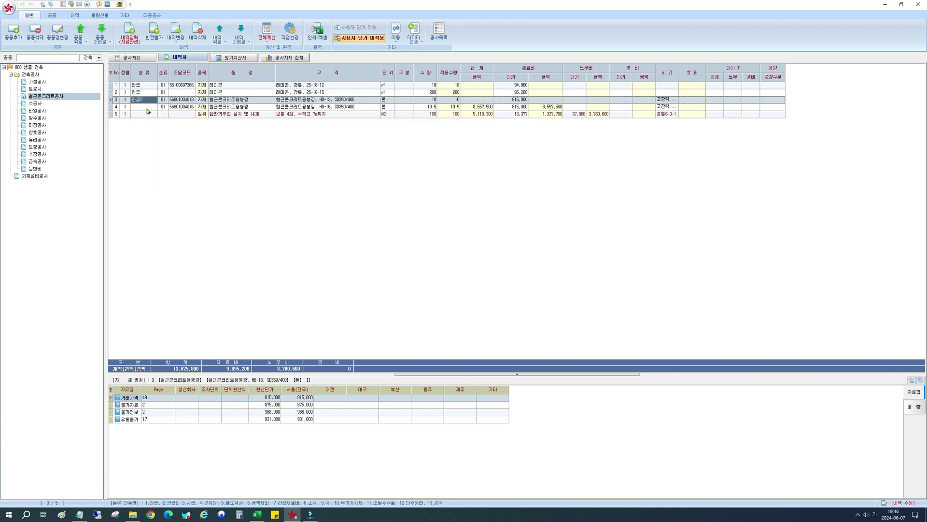
click(143, 109)
click(144, 109)
click(154, 106)
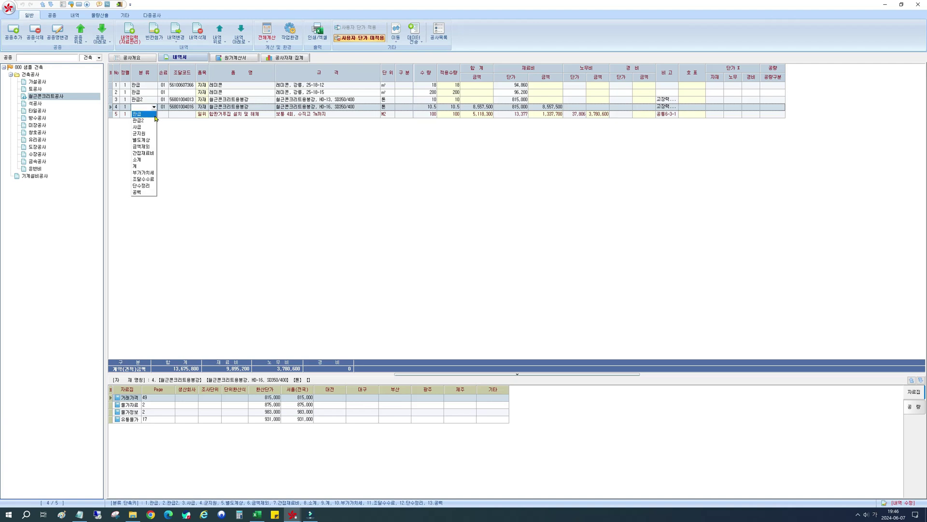
click(152, 121)
click(185, 115)
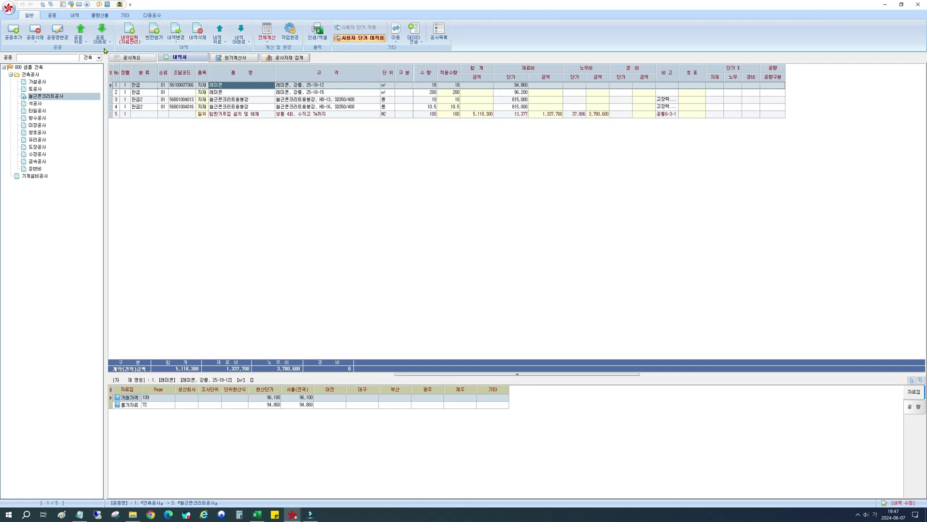
- Open the item entry window and compare the 레미콘 items in 전체자료 with those in 공사자료
click(131, 32)
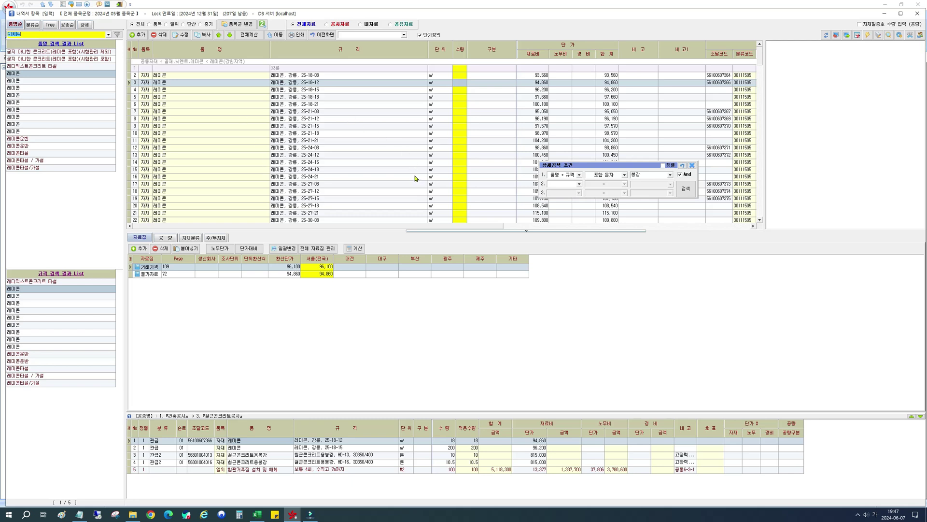
click(301, 25)
click(329, 26)
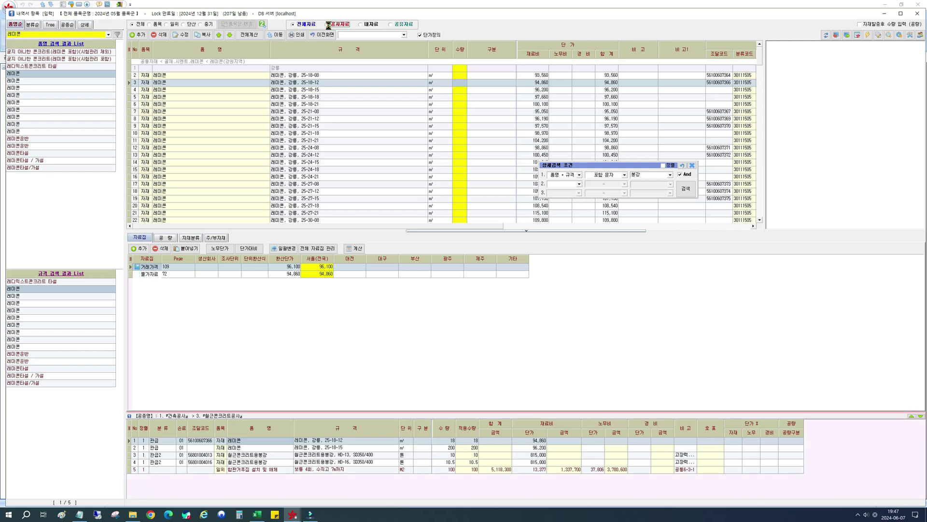
click(362, 24)
click(405, 25)
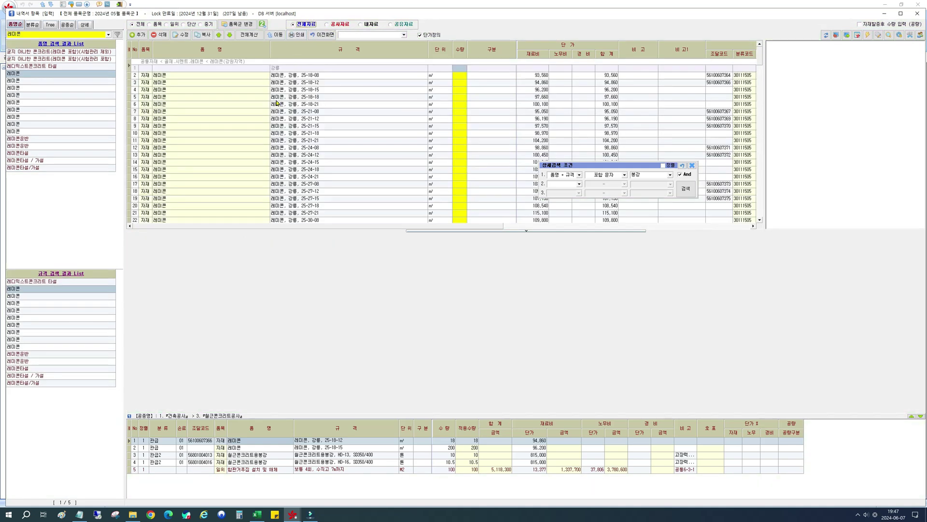
click(274, 76)
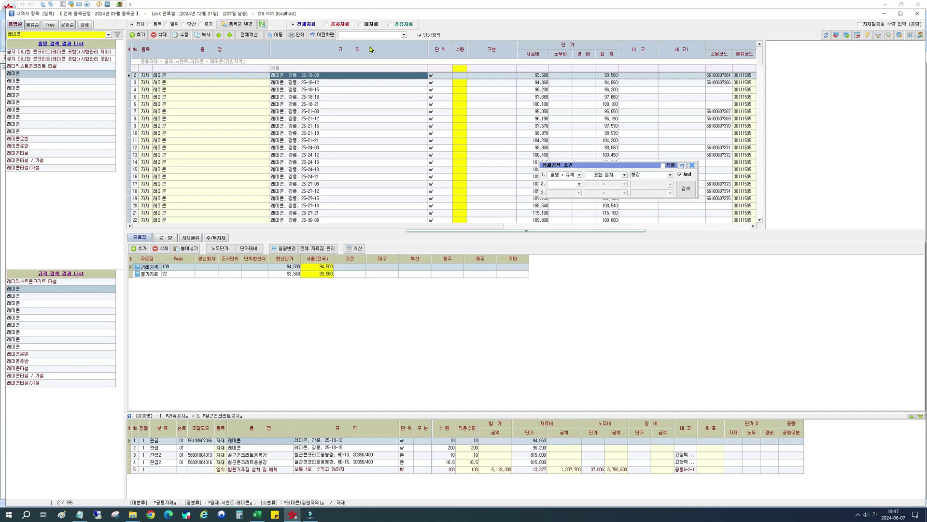
click(338, 25)
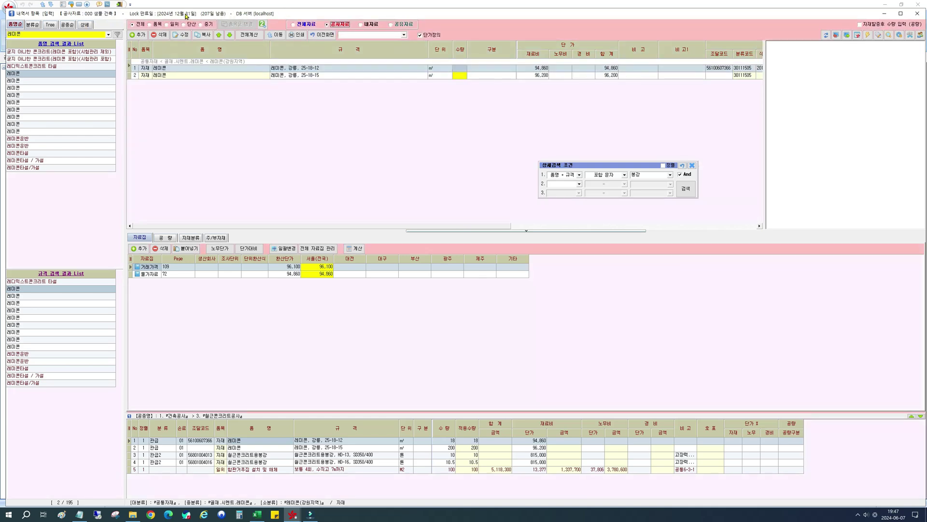
- Check 내자료 and 공유자료 for 레미콘 items, keeping the entry window's data sources in view
drag(188, 14, 341, 68)
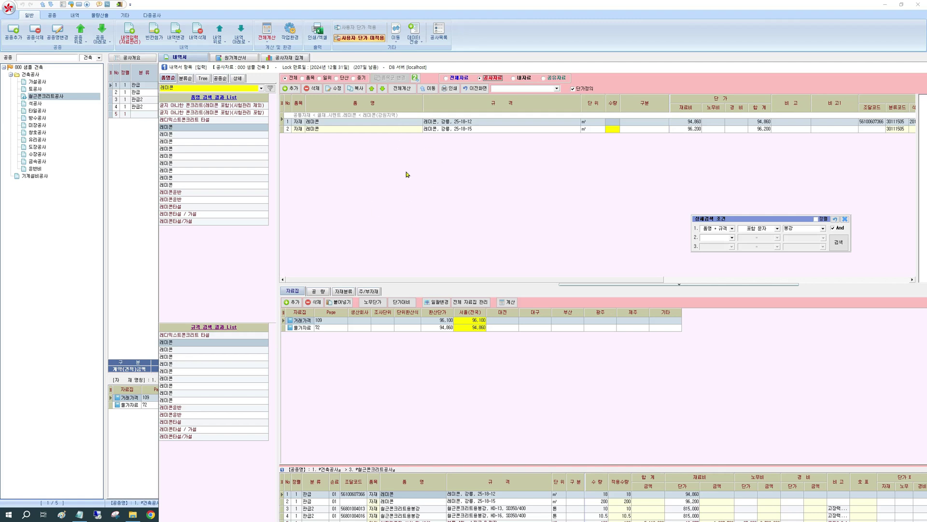
drag(474, 62, 475, 39)
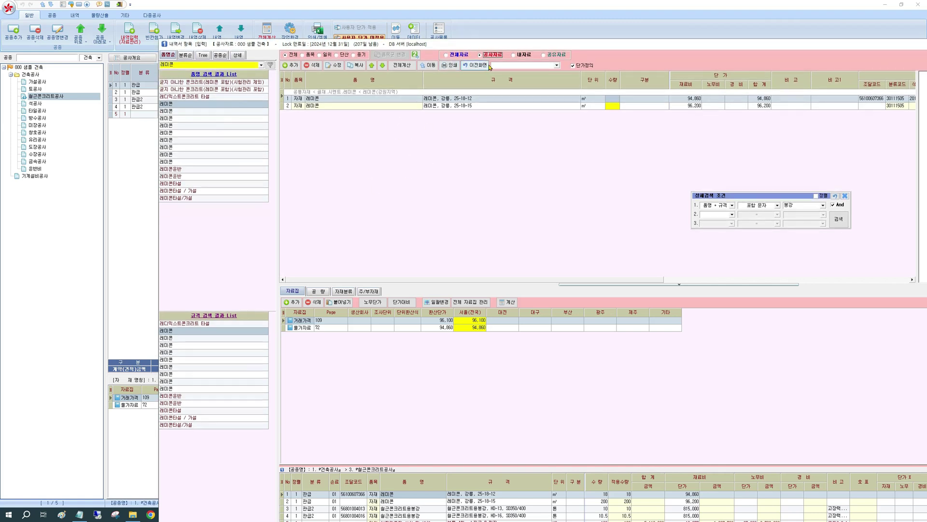
click(516, 57)
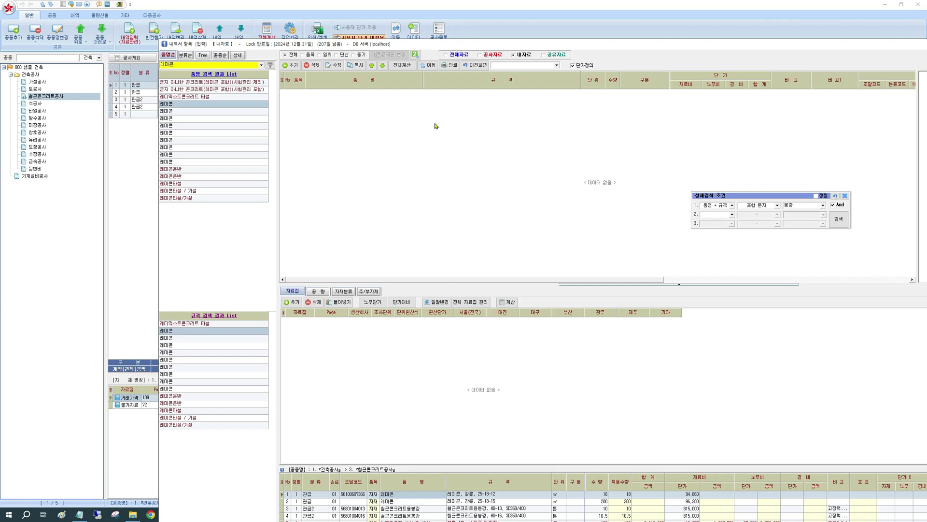
click(547, 54)
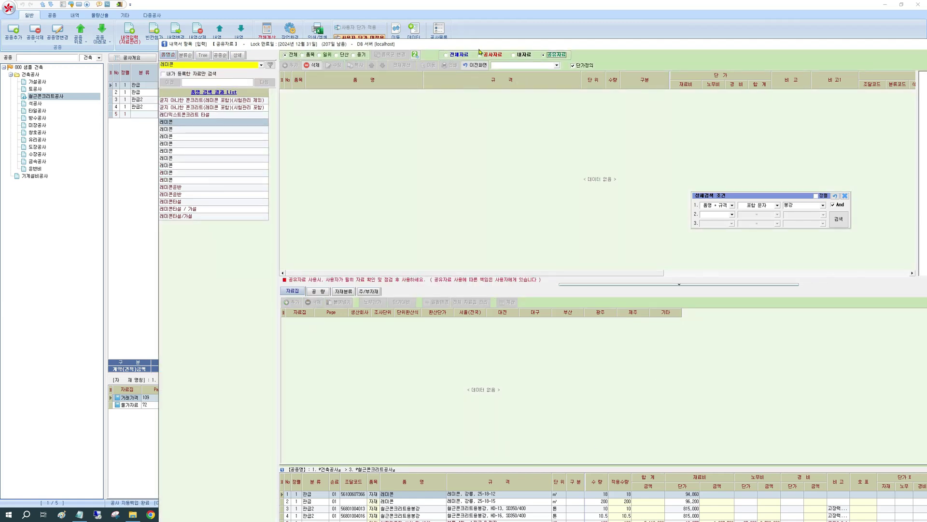
drag(480, 48, 414, 13)
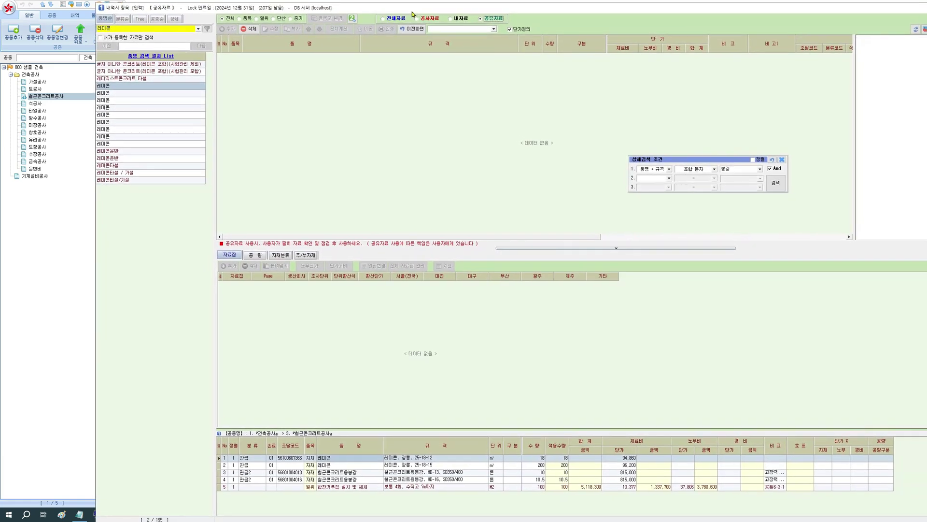
- Clear the name search to list all 공유자료 items, switch back to 전체자료 and close the item entry window
click(124, 29)
key(BackSpace)
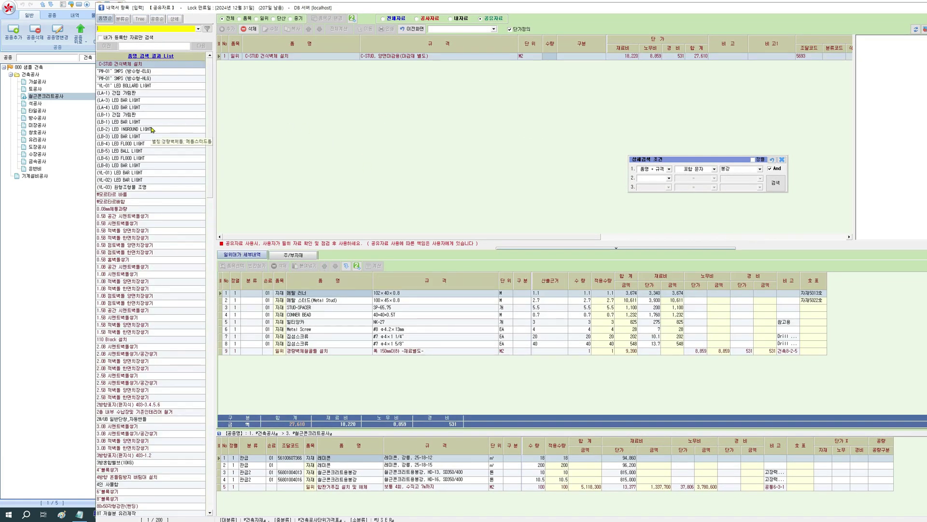
click(391, 21)
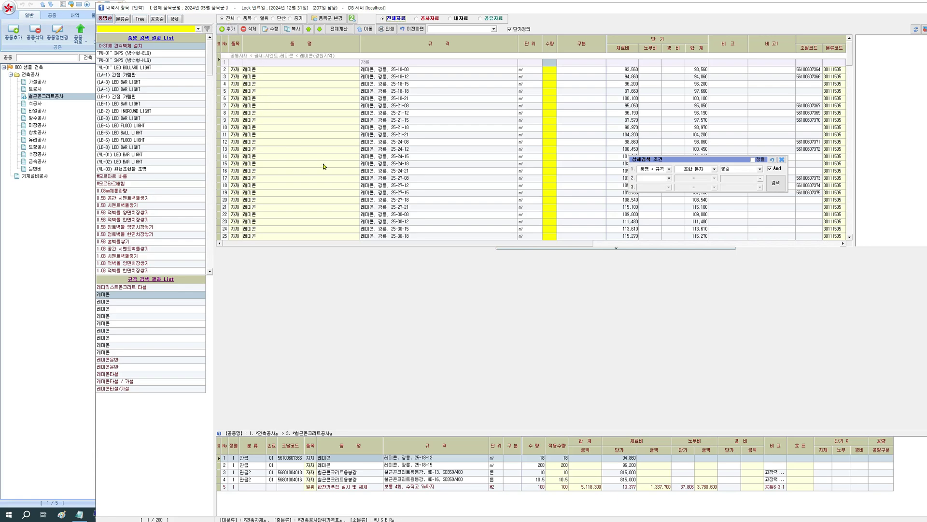
click(411, 29)
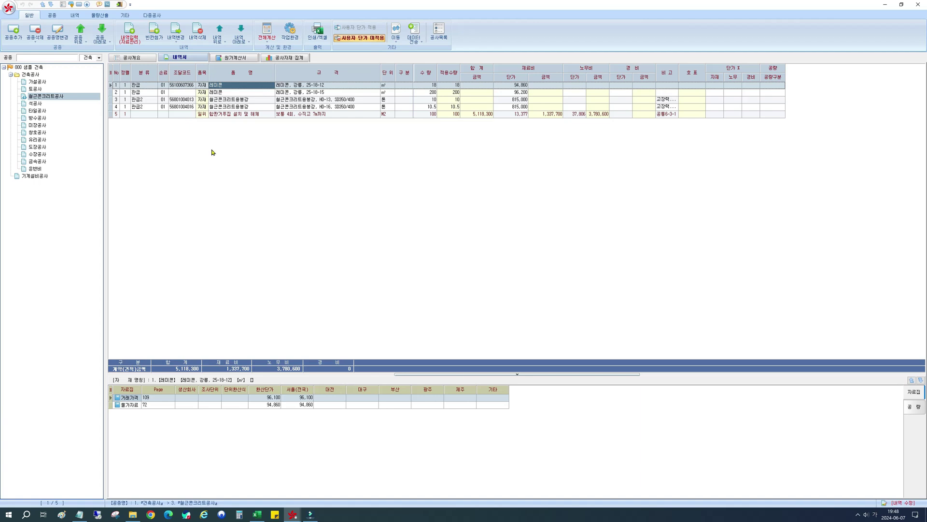
- Open the 조달자료 window, choose 다수공급자계약 as the 종류 and set the search criterion to 물품식별번호
click(75, 15)
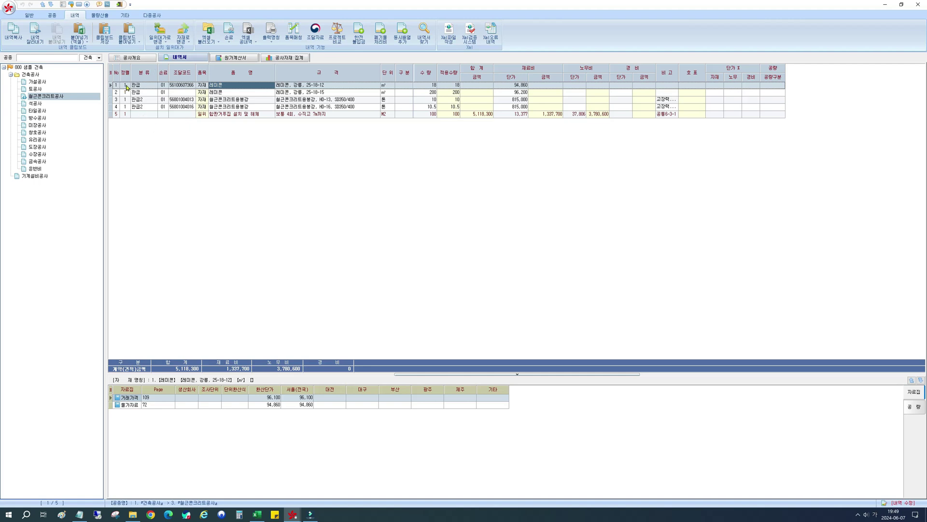
click(29, 15)
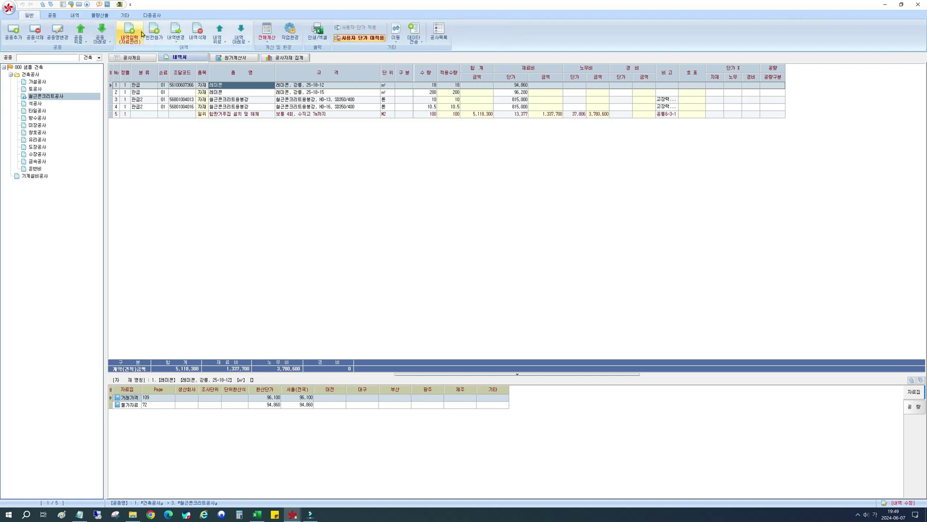
click(77, 15)
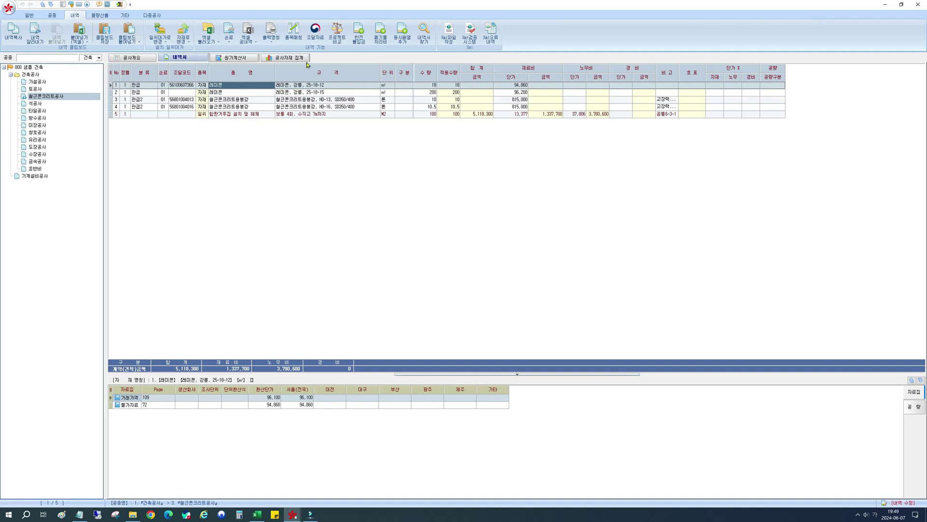
click(315, 33)
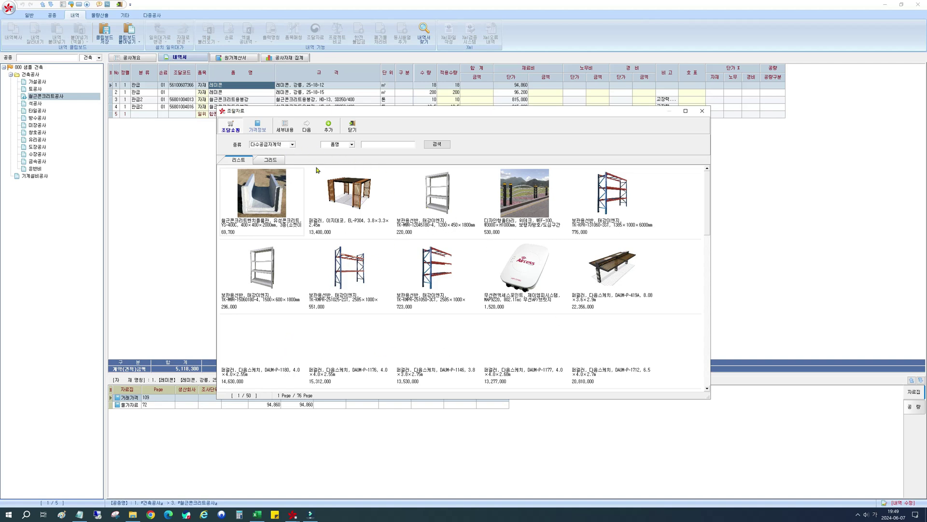
click(291, 145)
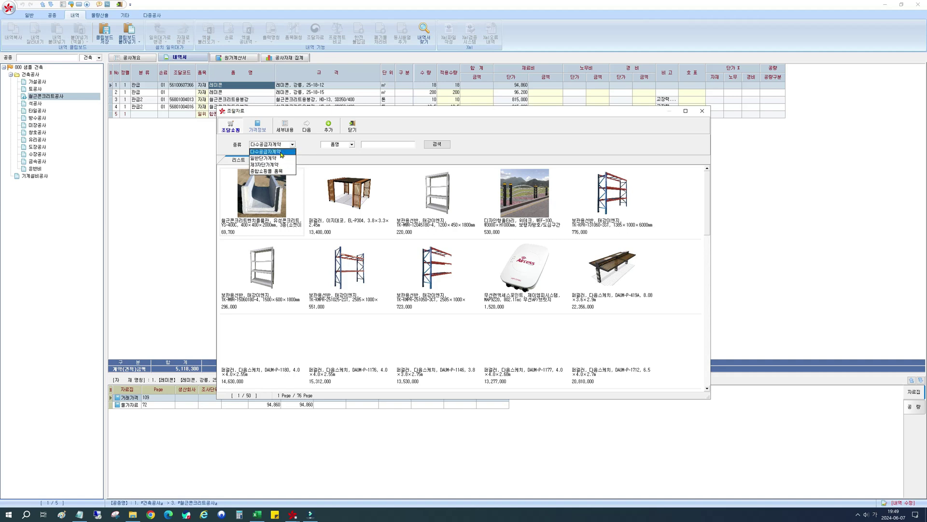
click(281, 152)
click(351, 145)
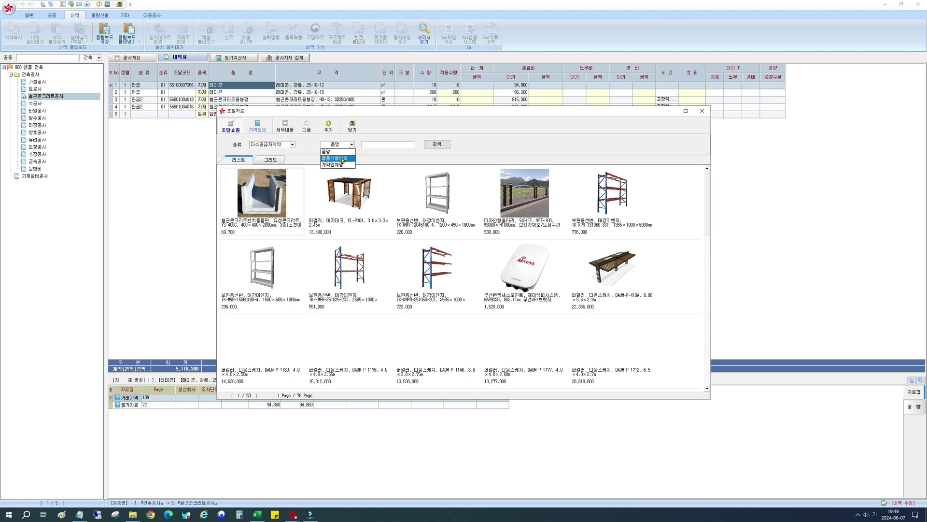
click(342, 160)
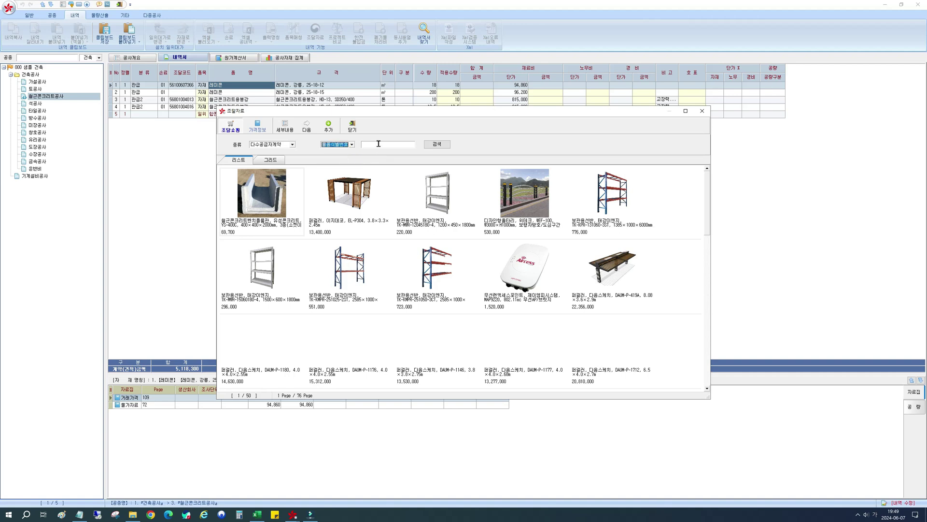
click(379, 144)
- Show the procurement items as a grid, widen the 규격 column and browse the first page to its last item
click(270, 161)
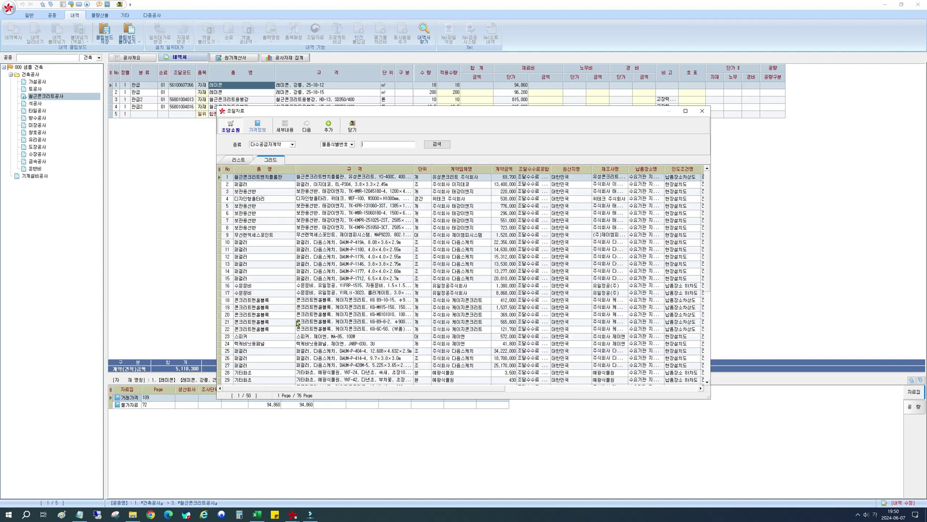
drag(417, 170, 440, 171)
click(414, 263)
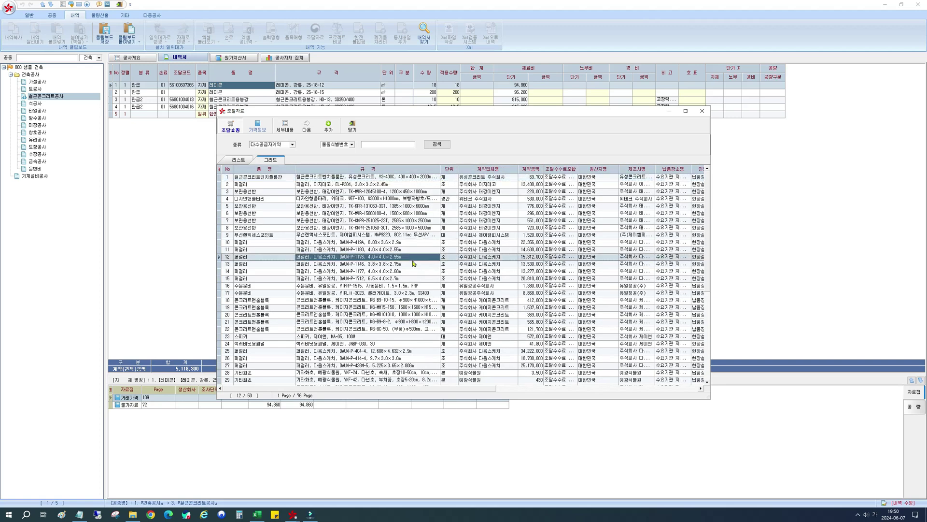
key(Down)
key(Down)
key(Down)
key(Down)
key(Down)
key(Down)
key(Down)
key(Down)
key(Down)
key(Down)
key(Down)
key(Down)
key(Down)
key(Down)
key(Down)
key(Down)
key(Down)
key(Down)
key(Down)
key(Down)
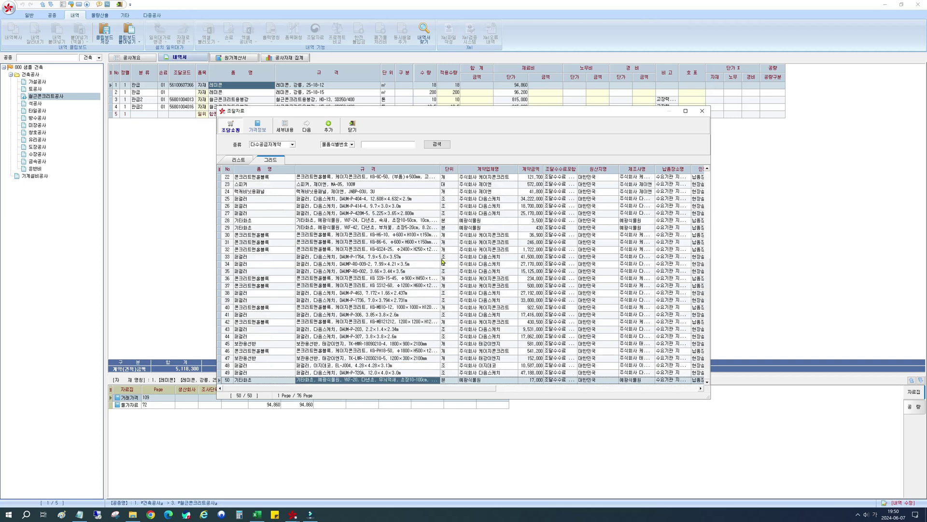
- Load the second page of procurement items and browse it to the last item
click(310, 130)
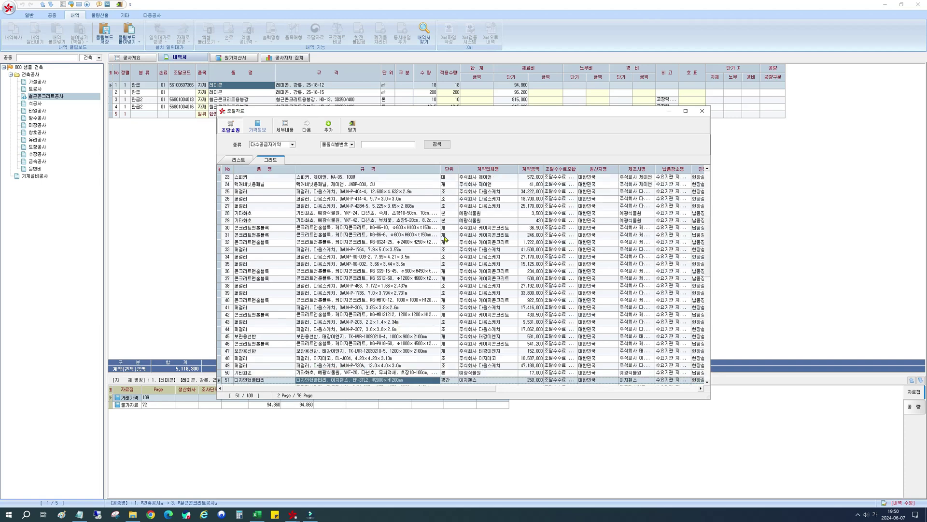
key(Down)
key(Down)
key(Down)
key(Down)
key(Down)
key(Down)
key(Down)
key(Down)
key(Down)
key(Down)
key(Down)
key(Down)
key(Down)
key(Down)
key(Down)
key(Down)
key(Down)
key(Down)
key(Down)
key(Down)
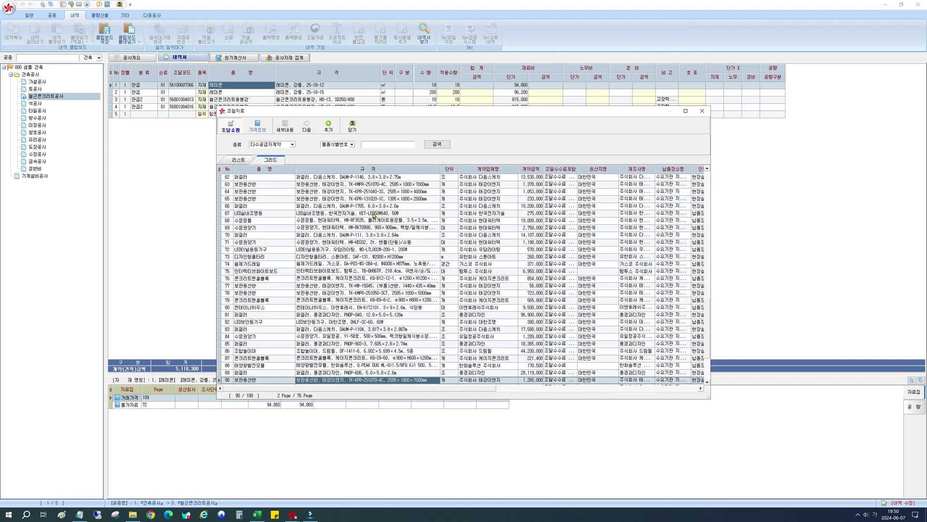
key(Down)
key(Down)
key(Down)
key(Down)
key(Down)
key(Down)
key(Down)
key(Down)
key(Down)
key(Down)
- Check the details of the 가스코 철제가드레일 item in row 74 and add it to the 철근콘크리트공사 estimate
click(362, 194)
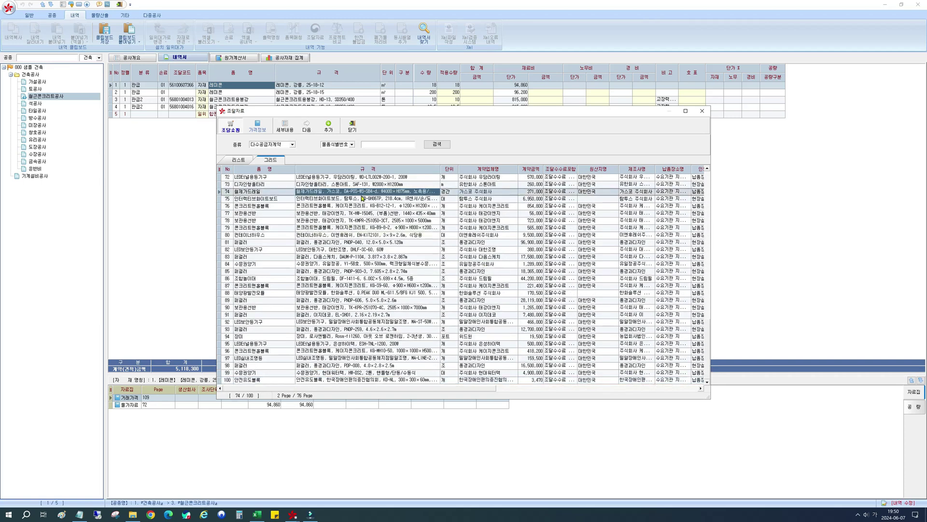
drag(365, 112, 537, 144)
double_click(498, 228)
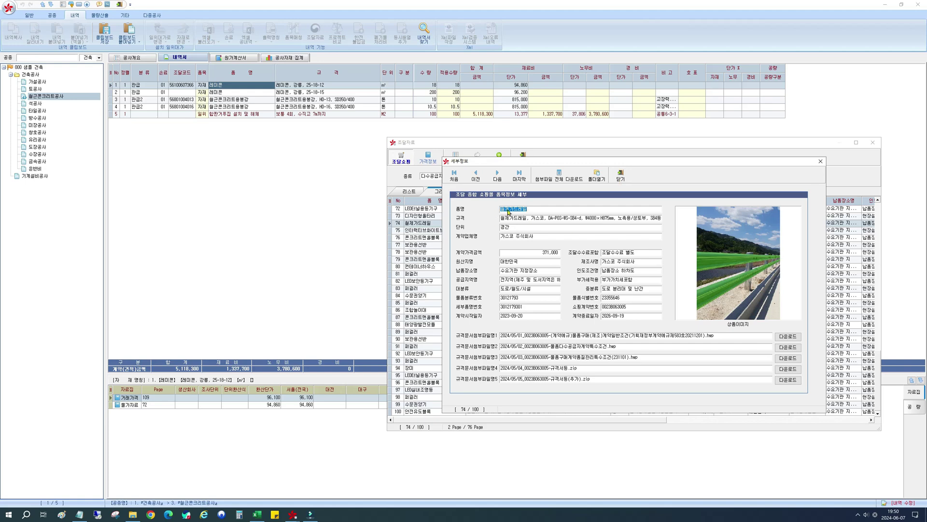
click(618, 178)
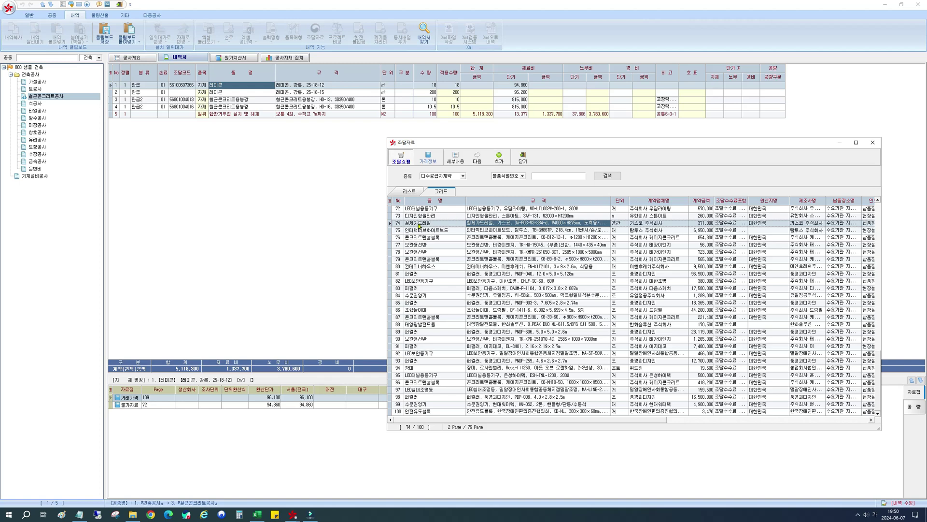
click(500, 161)
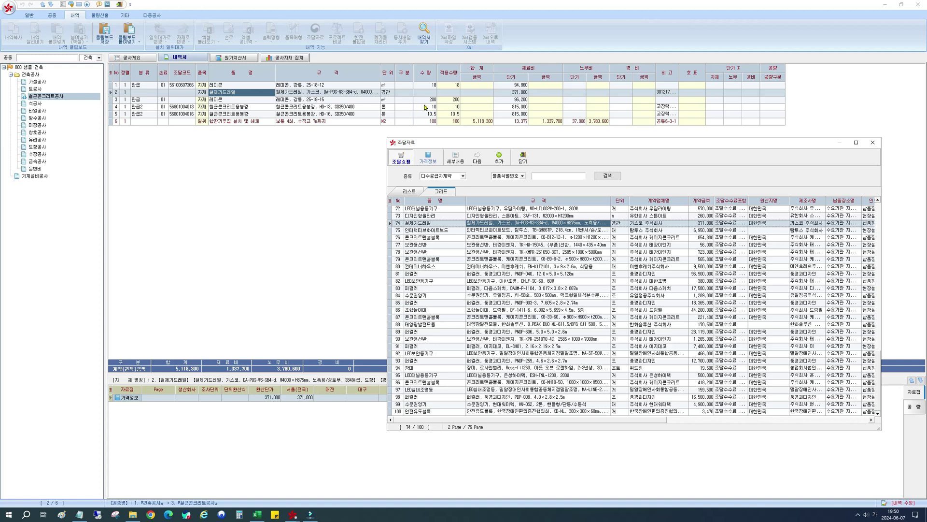
- Review the detailed procurement information of 철제가드레일 again, then select the 수량 cell of its estimate row
double_click(444, 225)
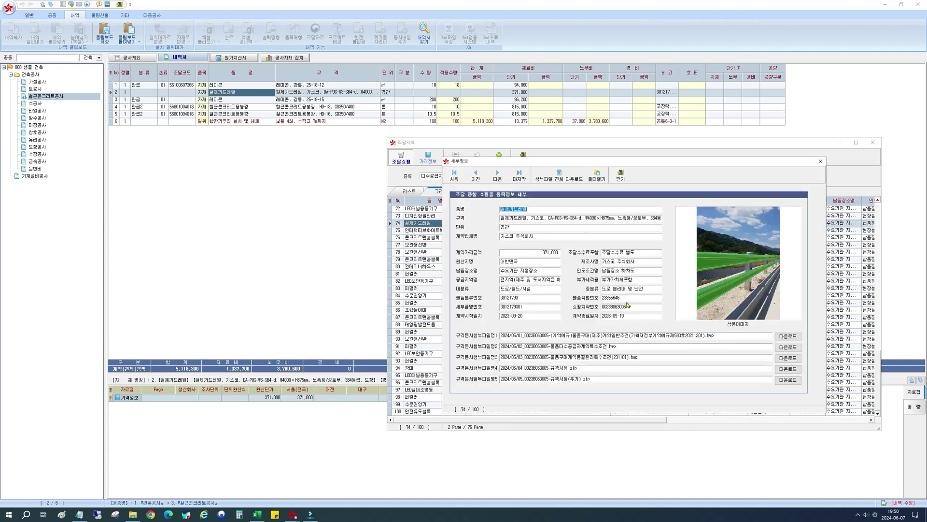
click(622, 175)
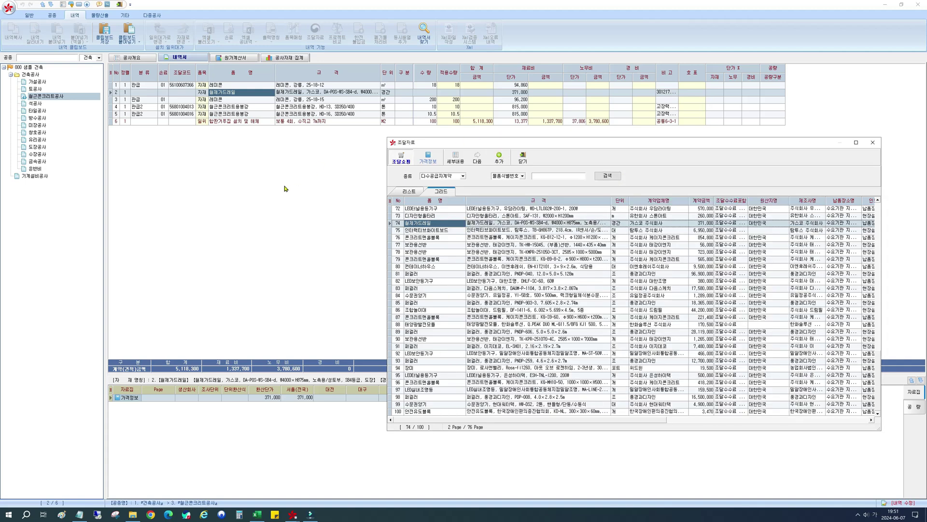
click(425, 92)
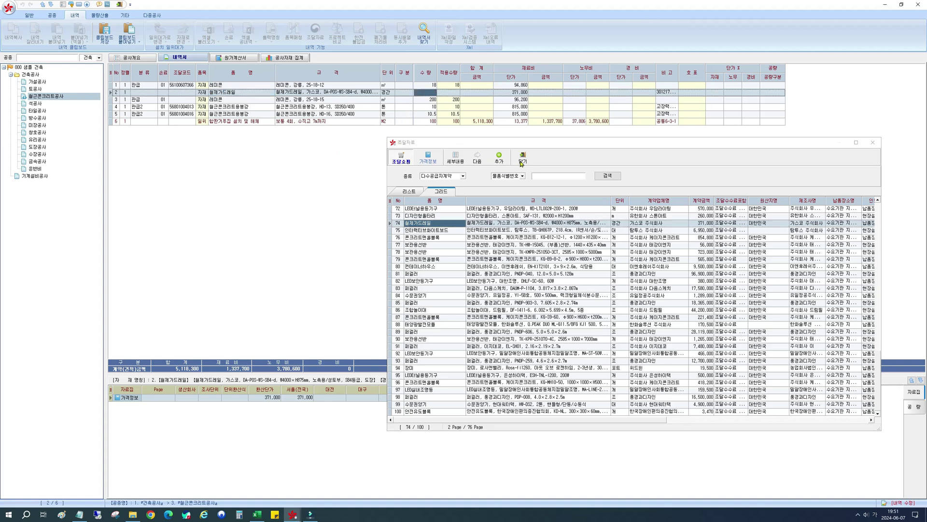
- Return the procurement items to the picture list view and close the 조달자료 window
click(408, 191)
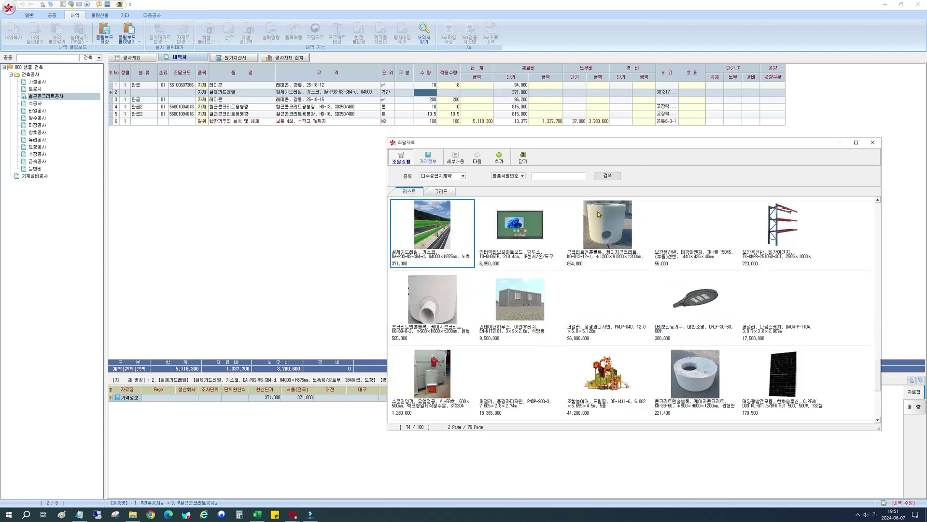
click(614, 134)
click(603, 142)
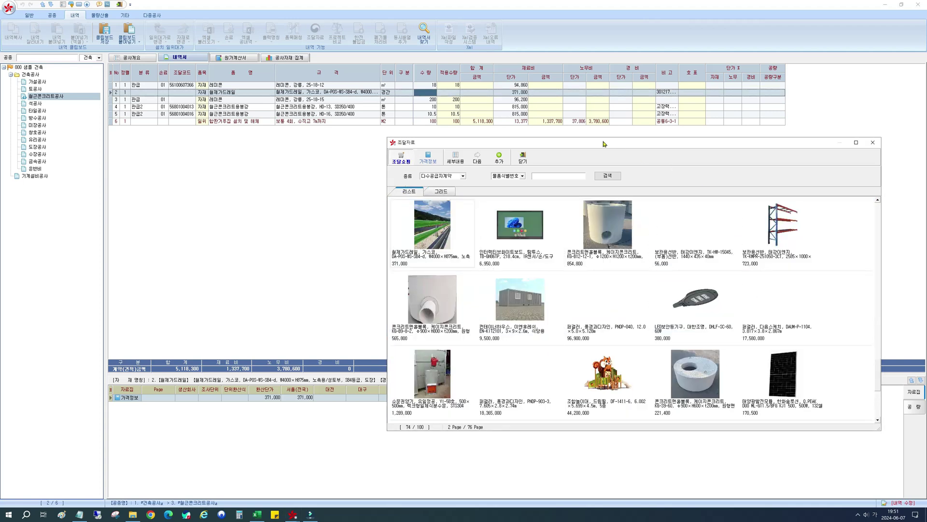
drag(604, 144, 572, 132)
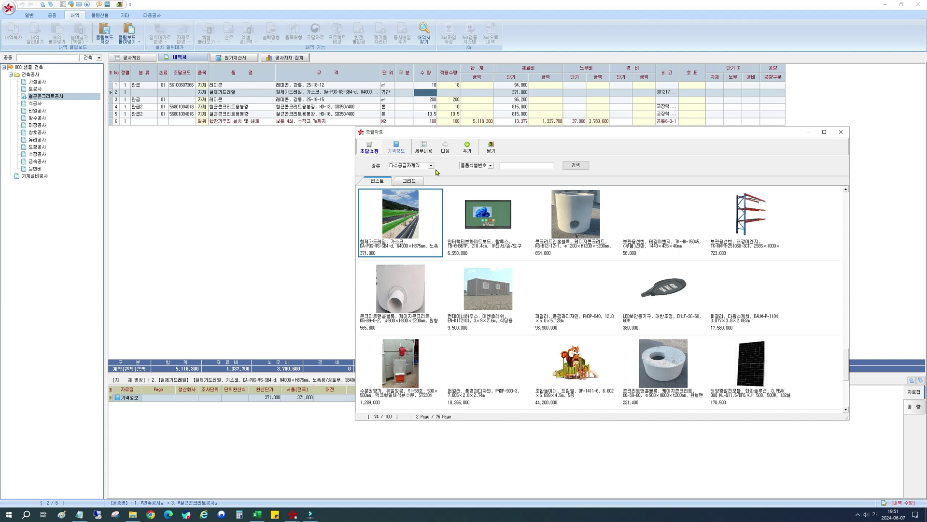
click(490, 146)
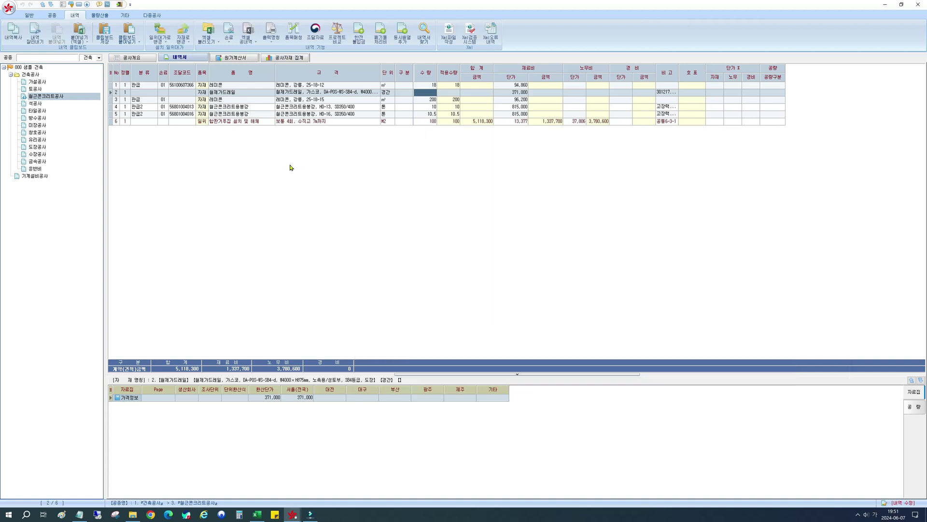